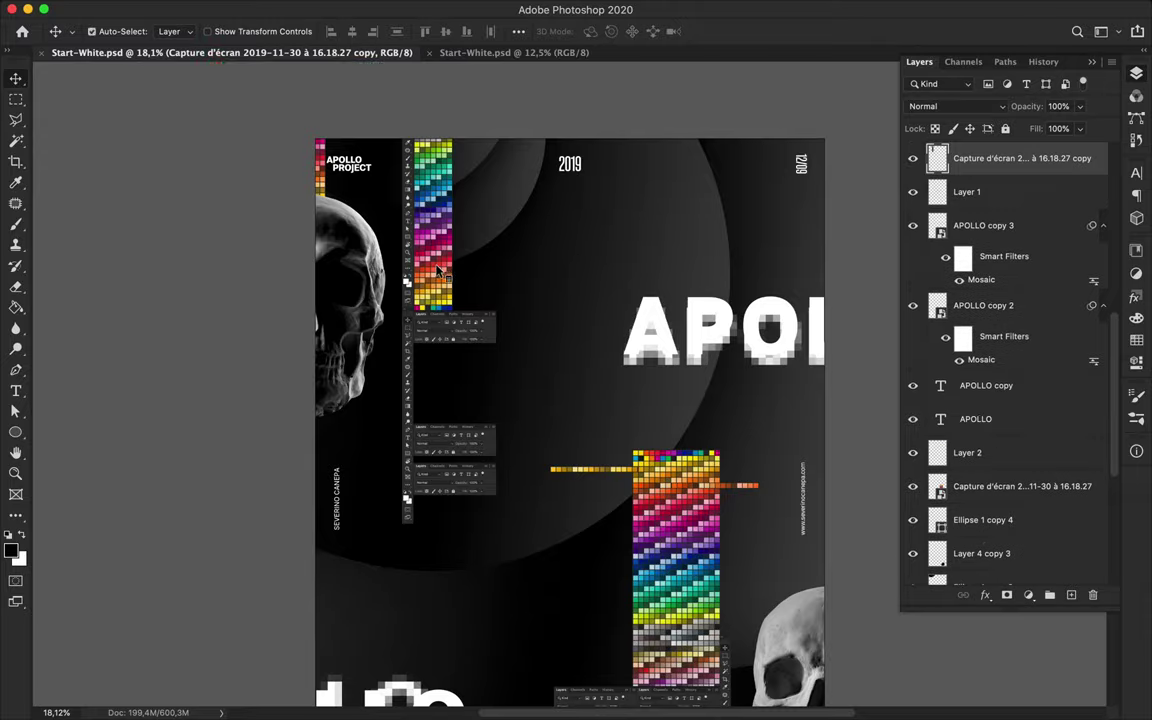
# Show Start-White.psd with the pixelated APOLLO letter A and its Mosaic smart filters
pyautogui.scroll(10, 437, 270)
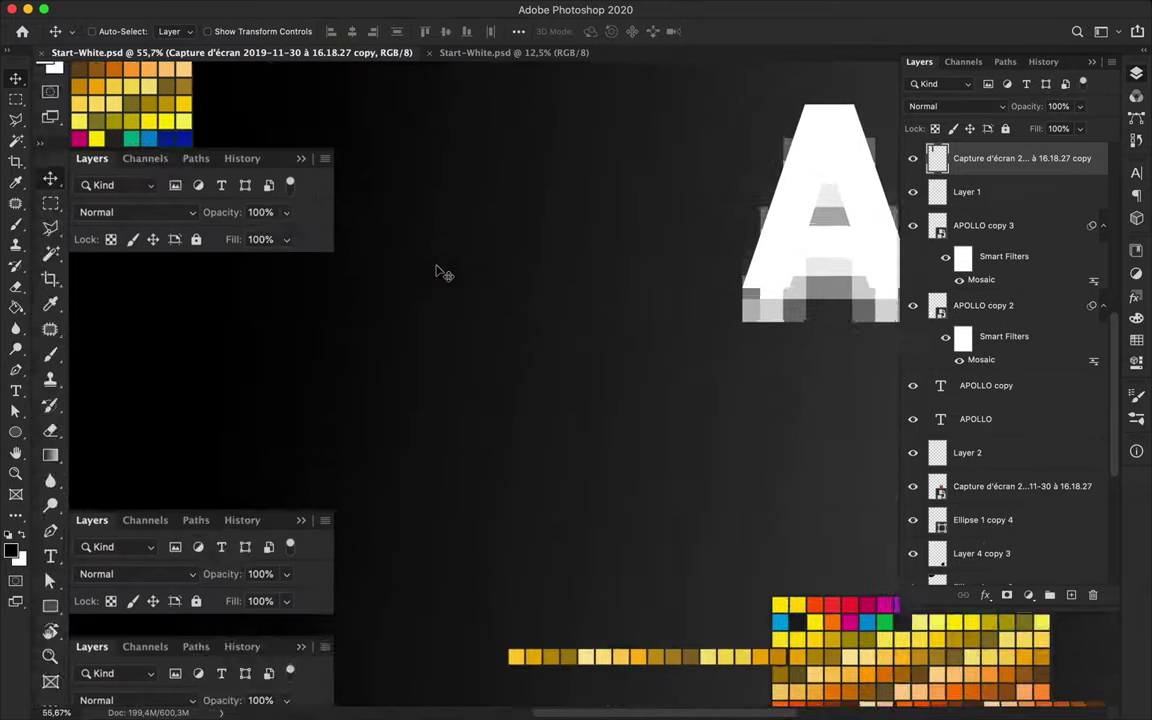
# Copy the two red swatch rows to Layer 5 and shift them right
pyautogui.press('m')
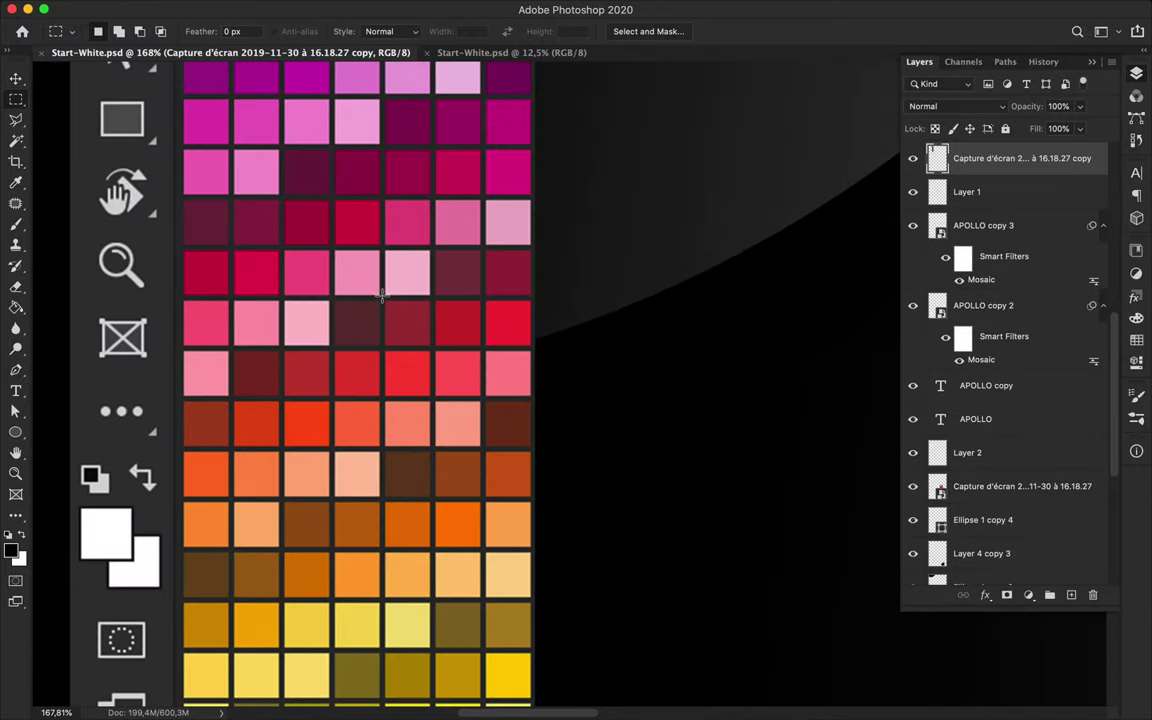
pyautogui.press('super+j')
pyautogui.press('v')
pyautogui.moveTo(443, 360); pyautogui.dragTo(593, 360)
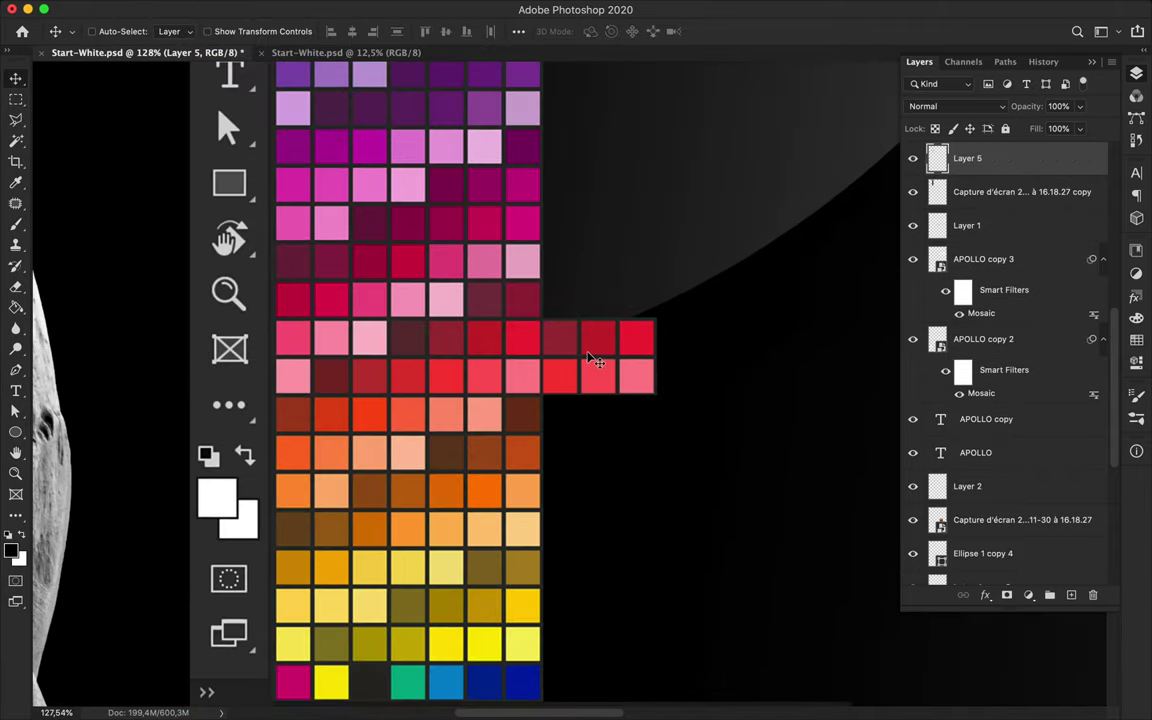
pyautogui.scroll(-5, 595, 362)
# Copy the yellow swatch block to Layer 6 and shift it right
pyautogui.press('m')
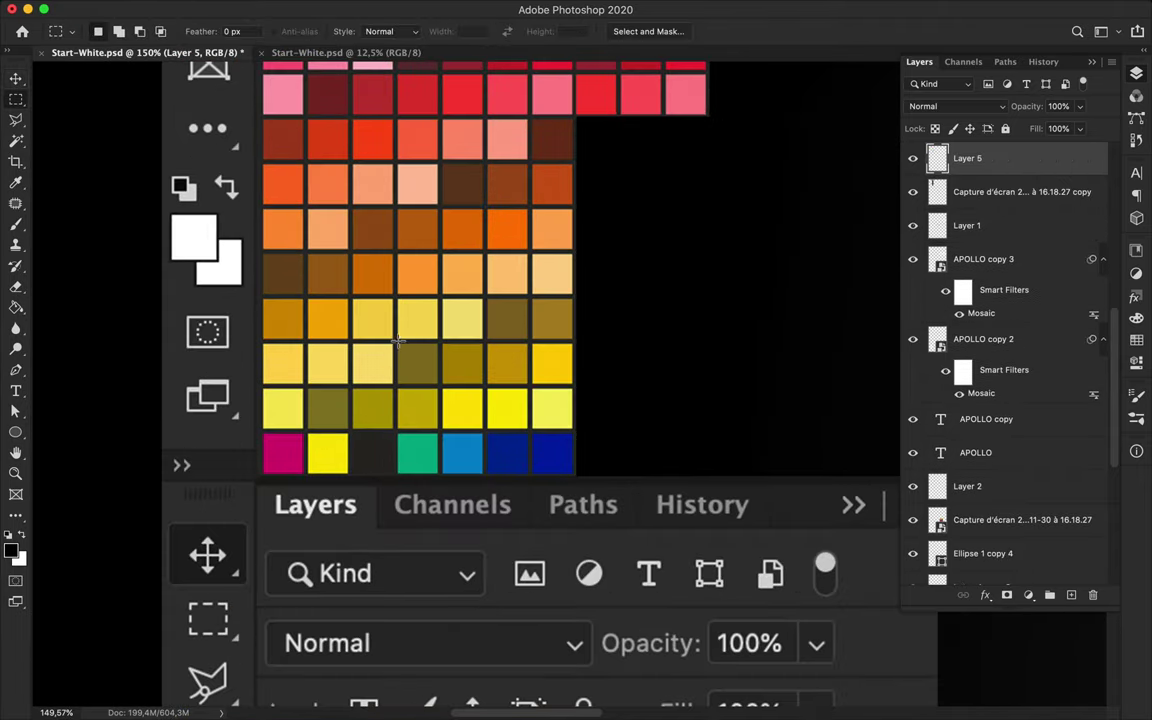
pyautogui.press('super+j')
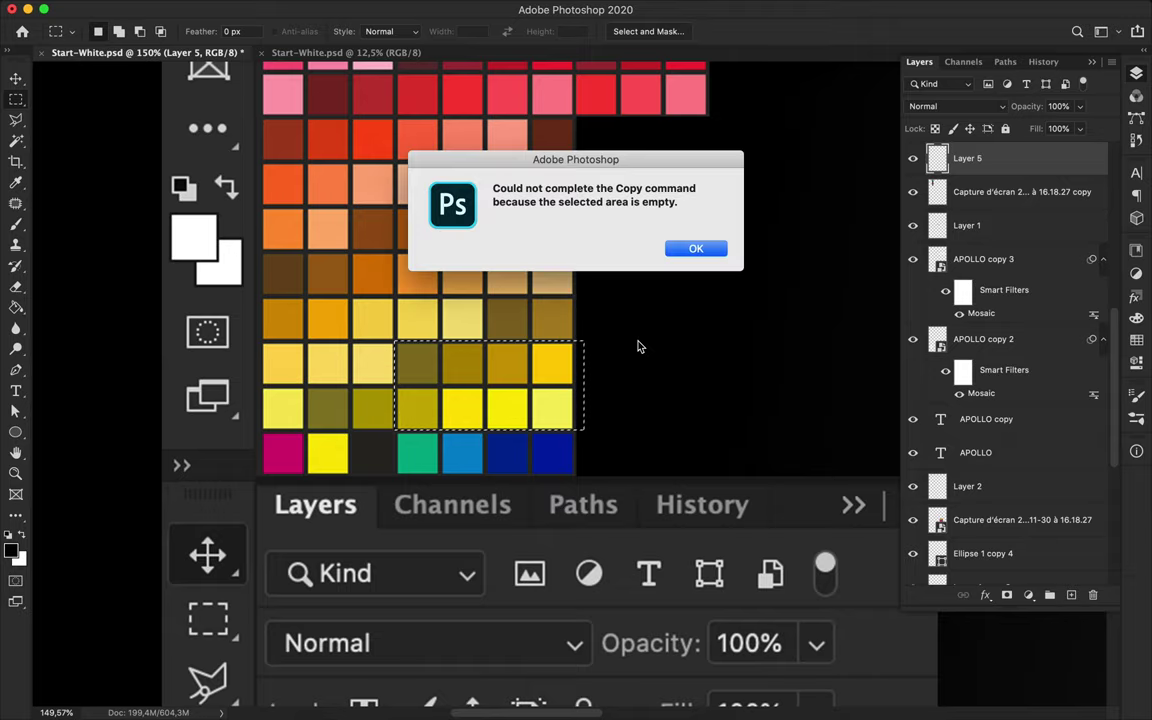
pyautogui.press('Return')
pyautogui.hotkey('alt', '[')
pyautogui.press('super+j')
pyautogui.press('v')
pyautogui.moveTo(483, 388); pyautogui.dragTo(665, 388)
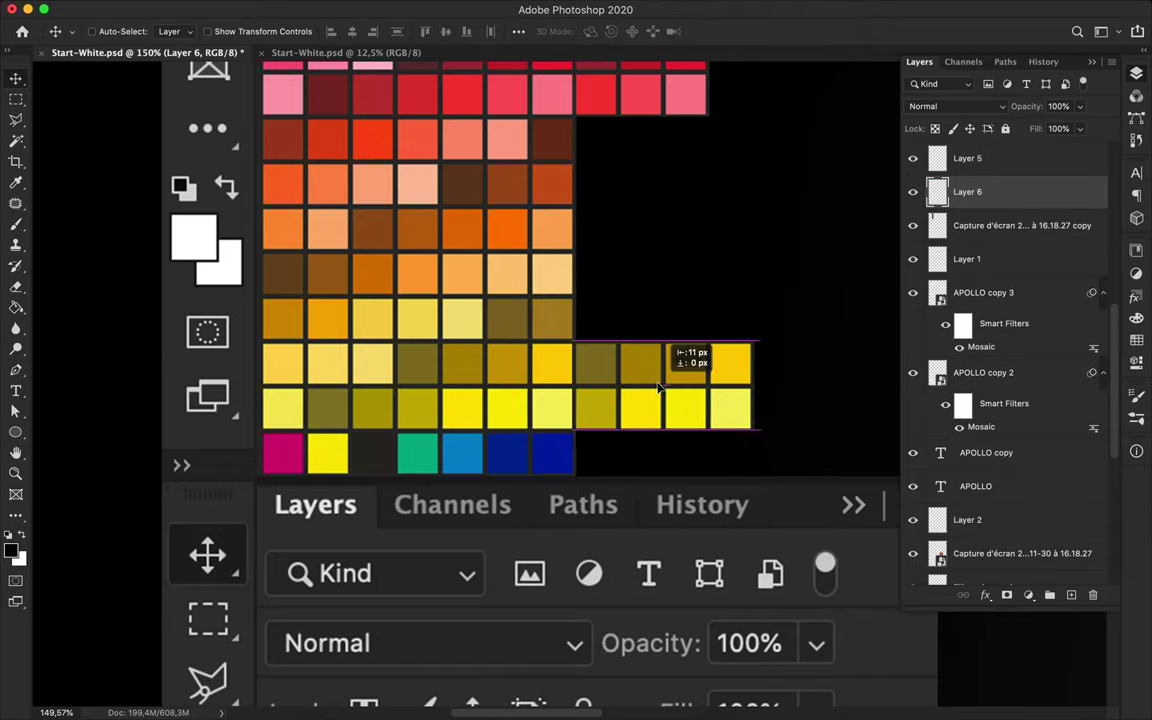
pyautogui.scroll(-10, 664, 387)
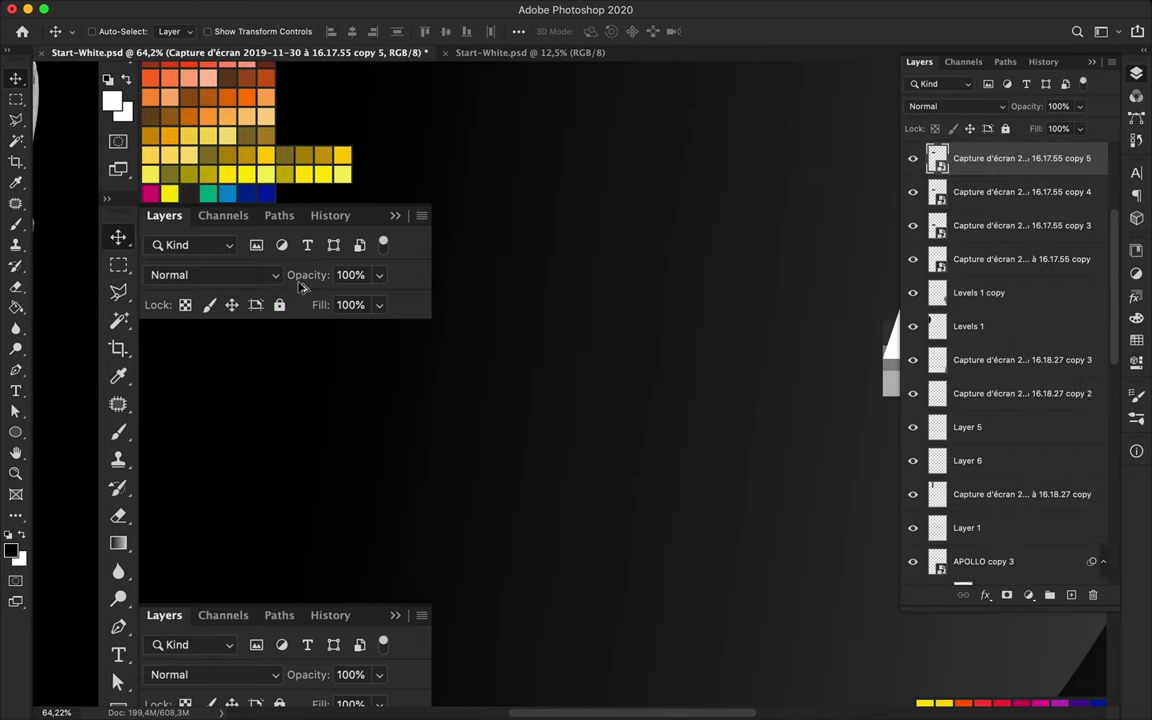
# Move the Layers-panel screenshot copy lower and rotate it 90° upright
pyautogui.moveTo(329, 244); pyautogui.dragTo(329, 378)
pyautogui.press('super+t')
pyautogui.moveTo(290, 280)
pyautogui.mouseDown()
pyautogui.moveTo(349, 298)
pyautogui.moveTo(380, 400)
pyautogui.moveTo(225, 377)
pyautogui.mouseUp()
pyautogui.press('Return')
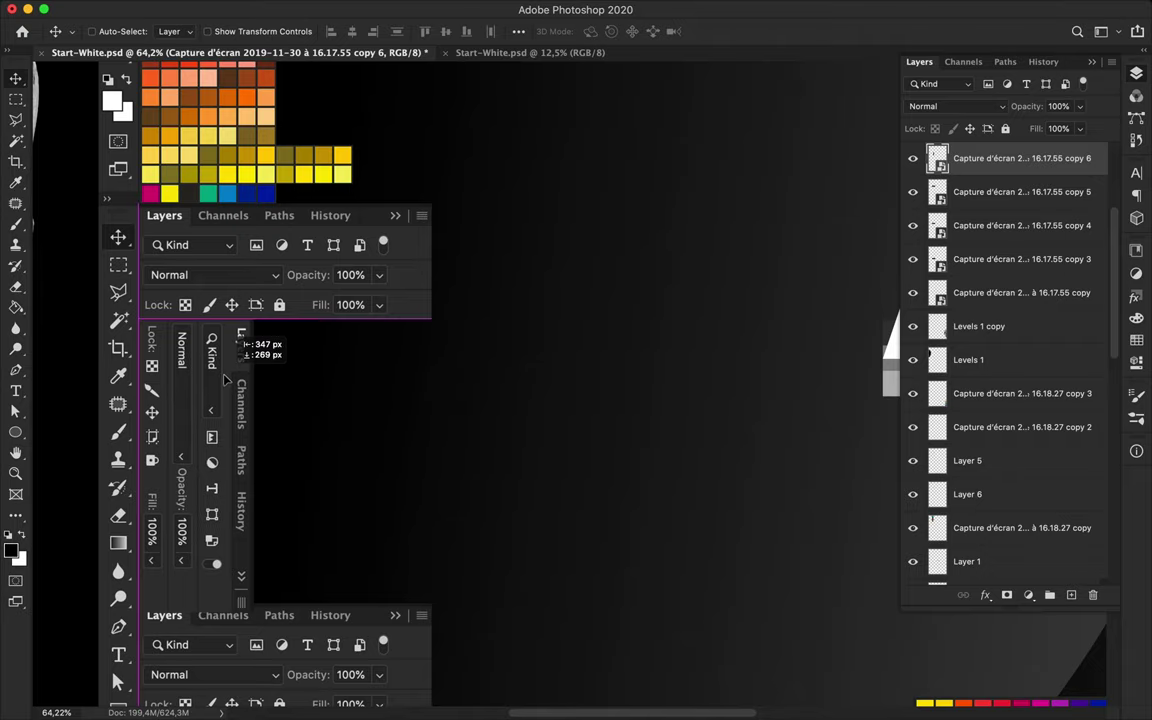
pyautogui.scroll(-3, 281, 461)
pyautogui.scroll(4, 281, 461)
# Line up panel-strip copies side by side and duplicate the strip again
pyautogui.moveTo(320, 446); pyautogui.dragTo(320, 376)
pyautogui.click(308, 440)
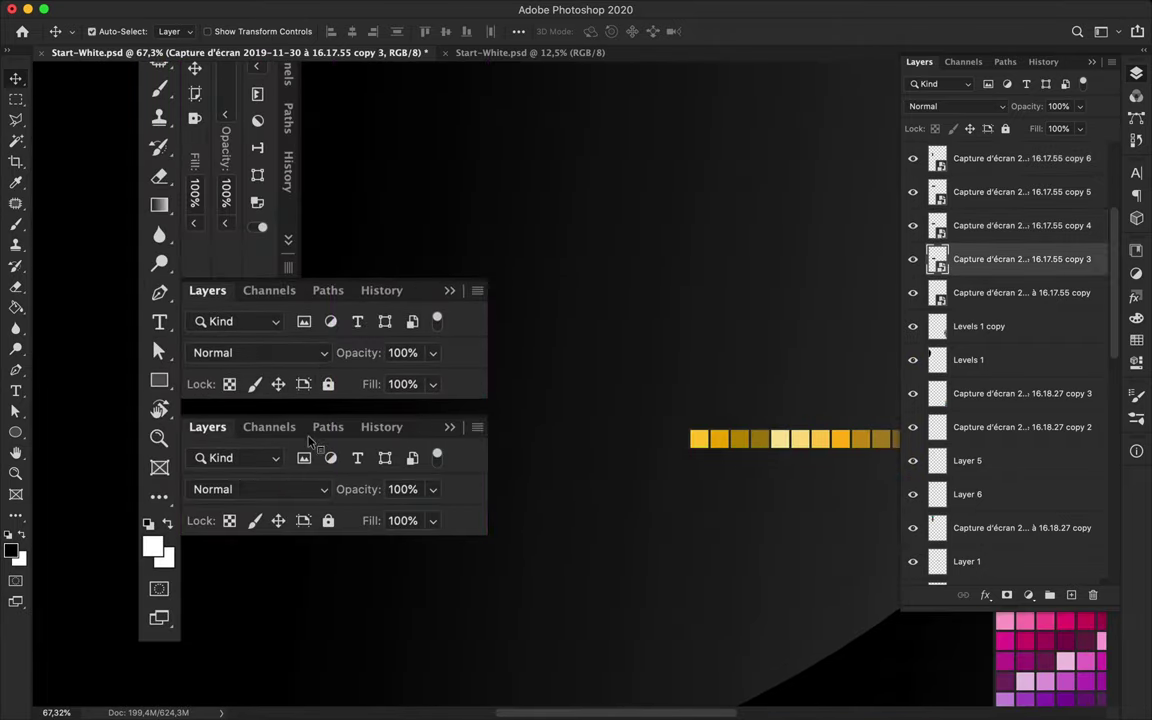
pyautogui.scroll(1, 313, 316)
pyautogui.scroll(-1, 312, 316)
pyautogui.moveTo(330, 314); pyautogui.dragTo(455, 320)
pyautogui.hotkey('alt', ']')
pyautogui.hotkey('alt', ']')
pyautogui.hotkey('alt', ']')
# Place another panel-strip copy further right, extending the row up to copy 9
pyautogui.scroll(3, 400, 318)
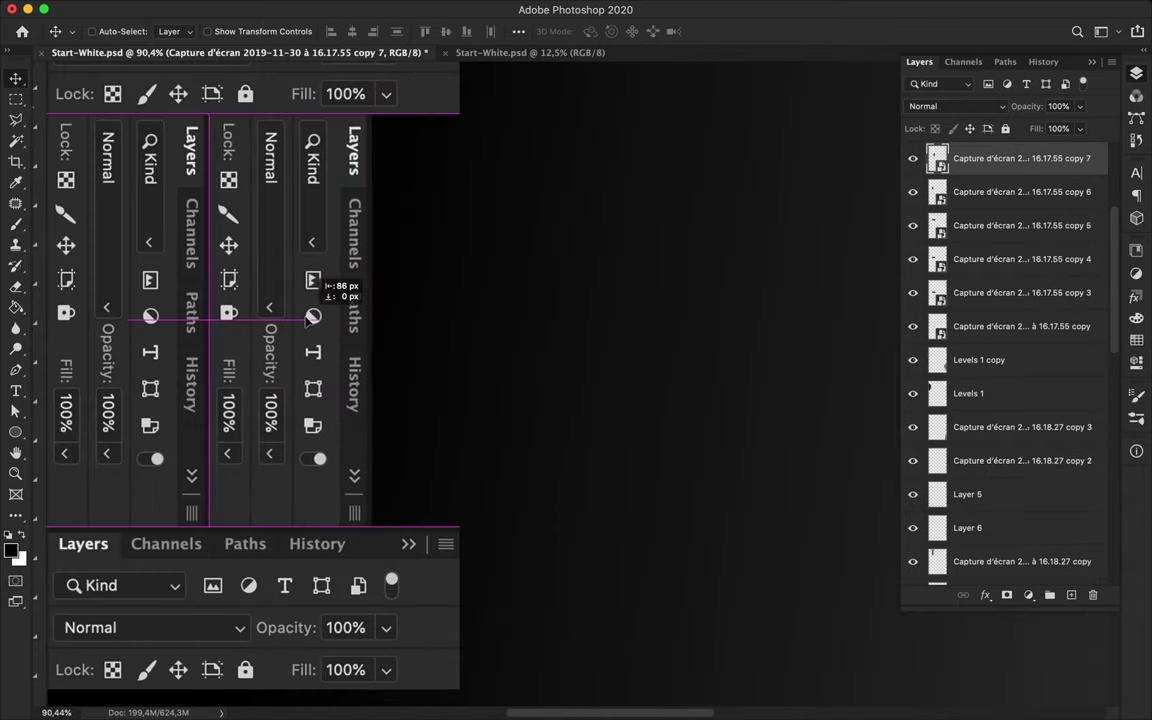
pyautogui.moveTo(455, 320)
pyautogui.mouseDown()
pyautogui.moveTo(440, 320)
pyautogui.moveTo(604, 326)
pyautogui.mouseUp()
pyautogui.scroll(-3, 630, 300)
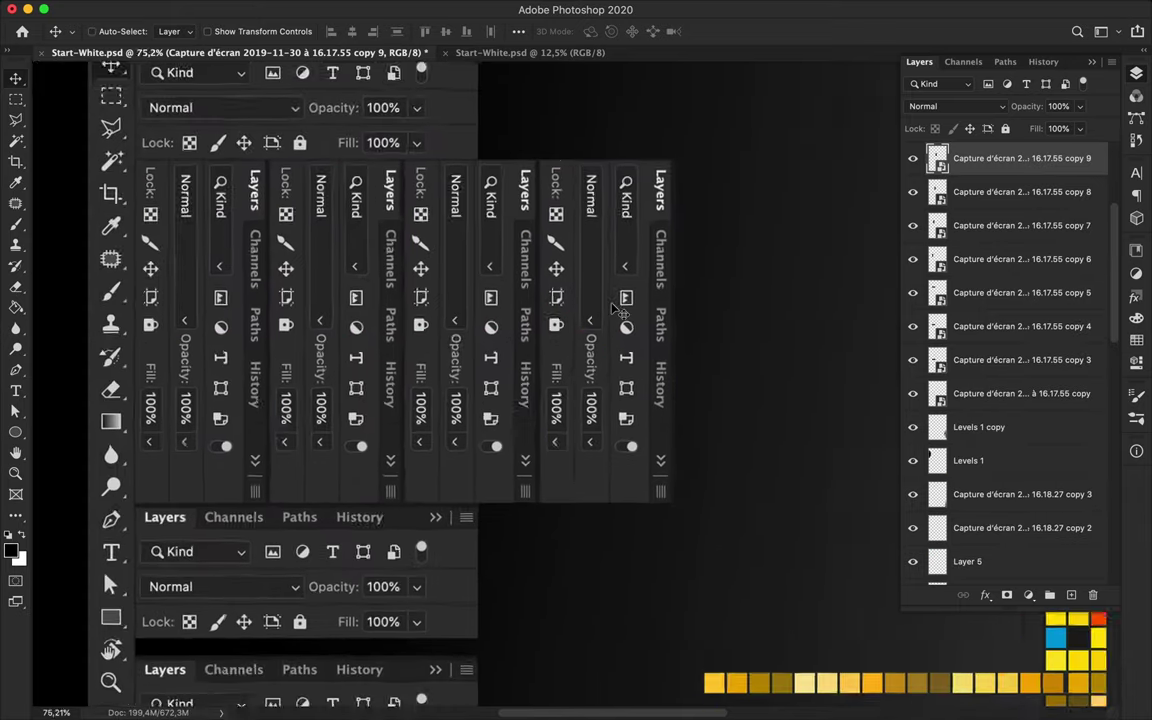
pyautogui.scroll(-3, 660, 281)
pyautogui.scroll(-1, 663, 283)
pyautogui.scroll(-1, 673, 265)
pyautogui.scroll(-1, 688, 258)
pyautogui.scroll(4, 590, 282)
# Copy a tall strip from the swatch column's left edge and shift it left
pyautogui.press('m')
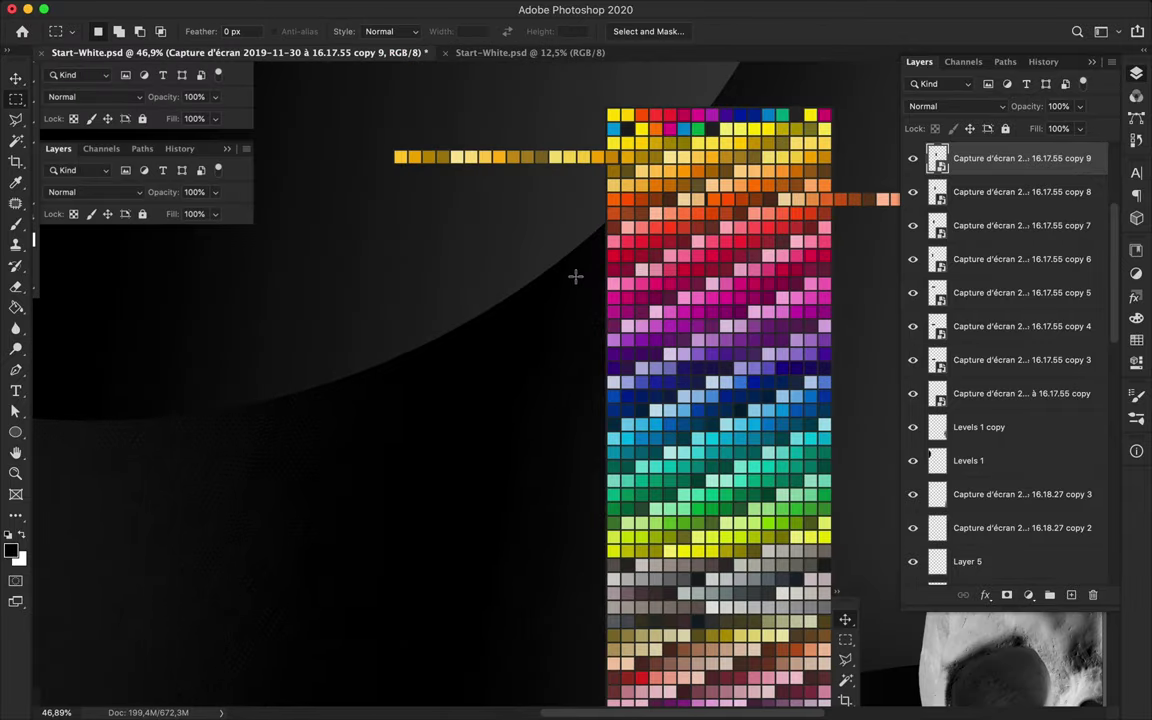
pyautogui.scroll(3, 575, 276)
pyautogui.moveTo(534, 258); pyautogui.dragTo(535, 528)
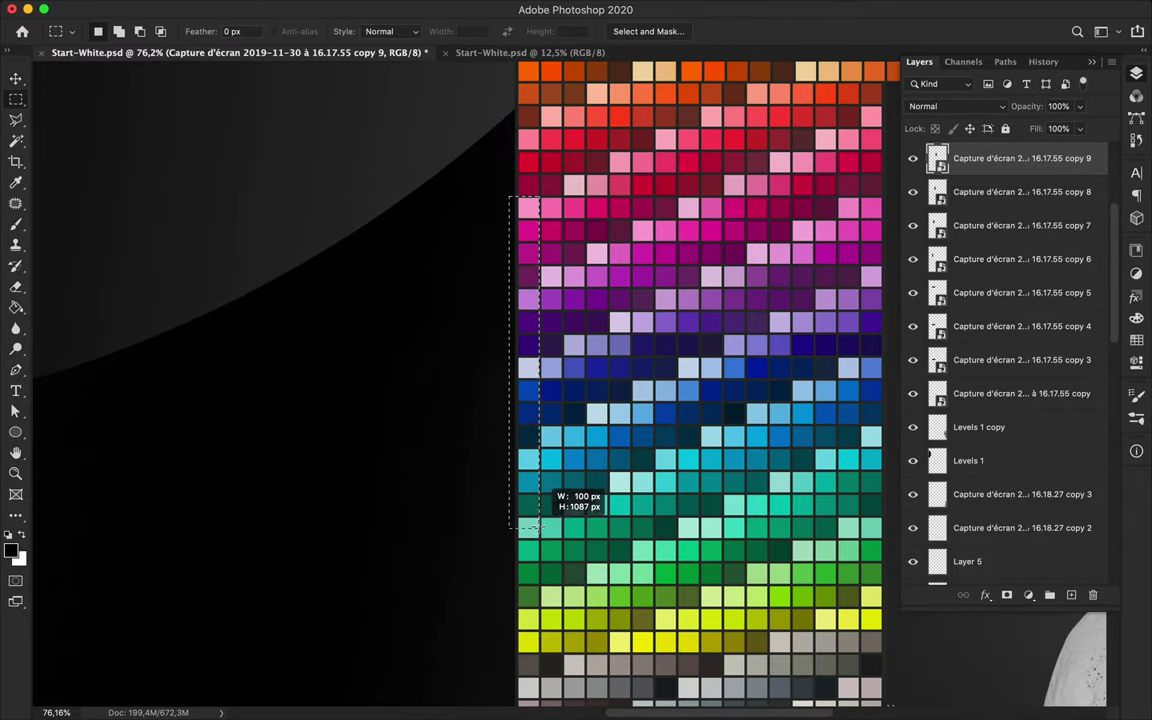
pyautogui.hotkey('ctrl', 'c')
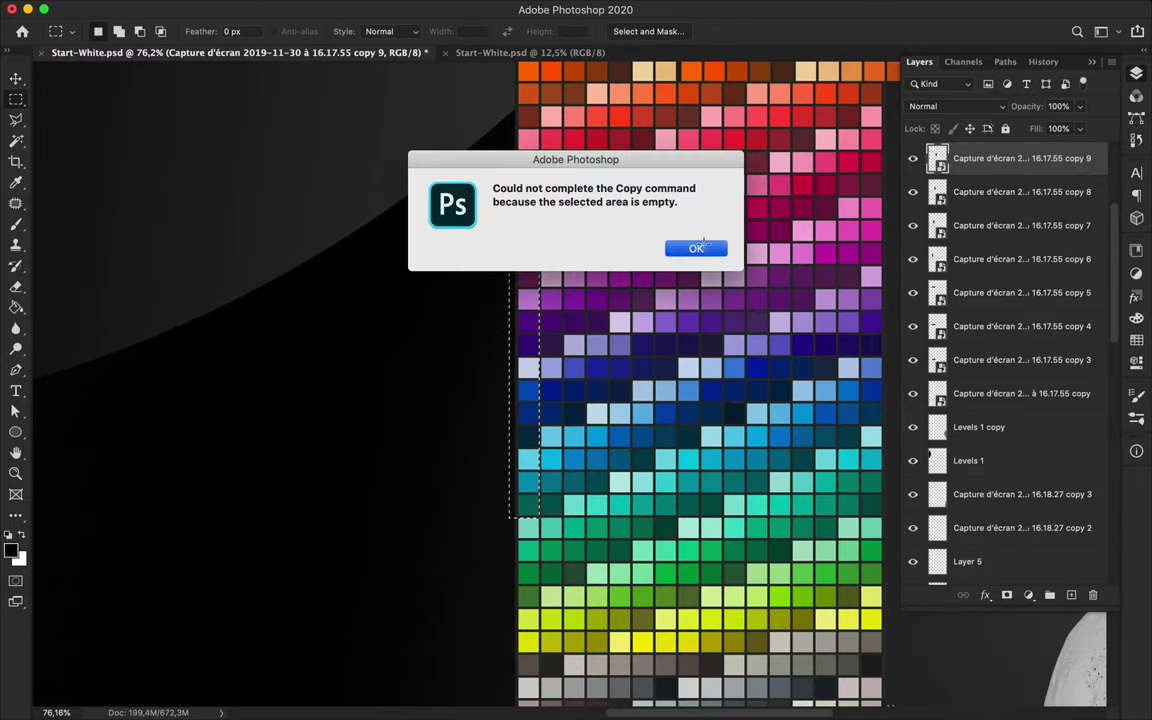
pyautogui.press('Return')
pyautogui.hotkey('ctrl', 'j')
pyautogui.press('v')
pyautogui.moveTo(531, 355); pyautogui.dragTo(488, 355)
pyautogui.scroll(-5, 424, 352)
pyautogui.scroll(5, 424, 352)
pyautogui.scroll(3, 423, 350)
# Select a small block at the lower end of Layer 7's strip
pyautogui.press('m')
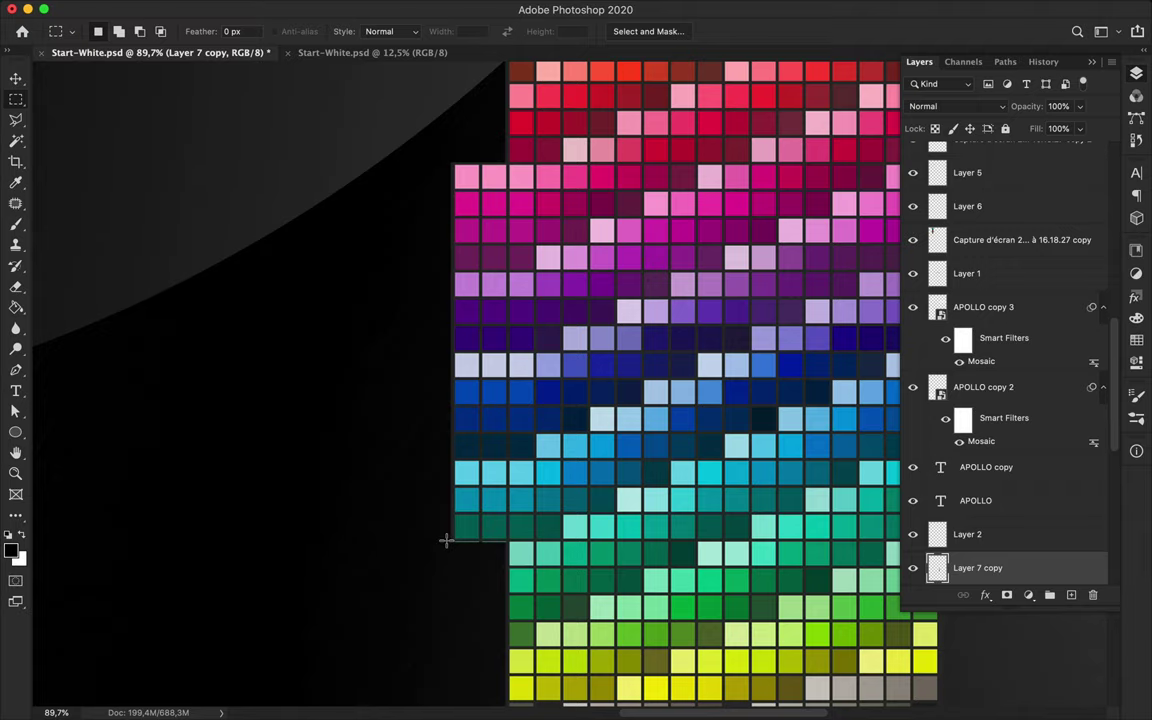
pyautogui.keyDown('ctrl'); pyautogui.click(489, 535); pyautogui.keyUp('ctrl')
pyautogui.moveTo(438, 566); pyautogui.dragTo(494, 550)
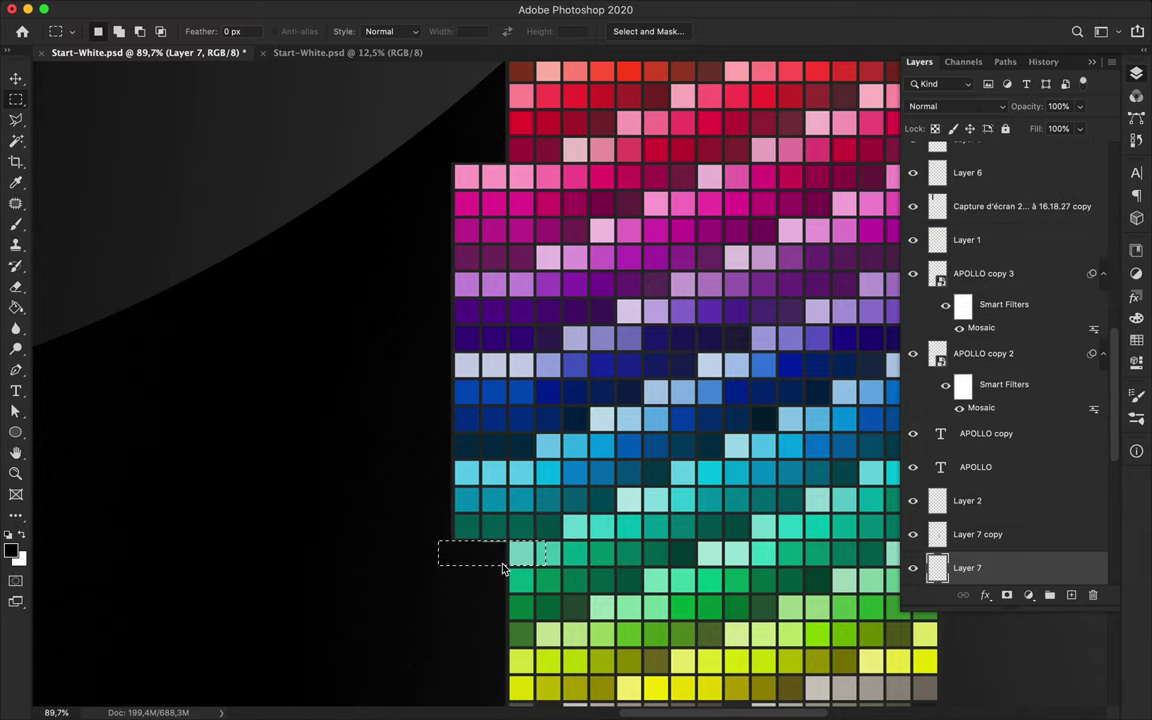
pyautogui.press('v')
pyautogui.scroll(-4, 498, 566)
pyautogui.scroll(-3, 506, 560)
pyautogui.scroll(-3, 560, 510)
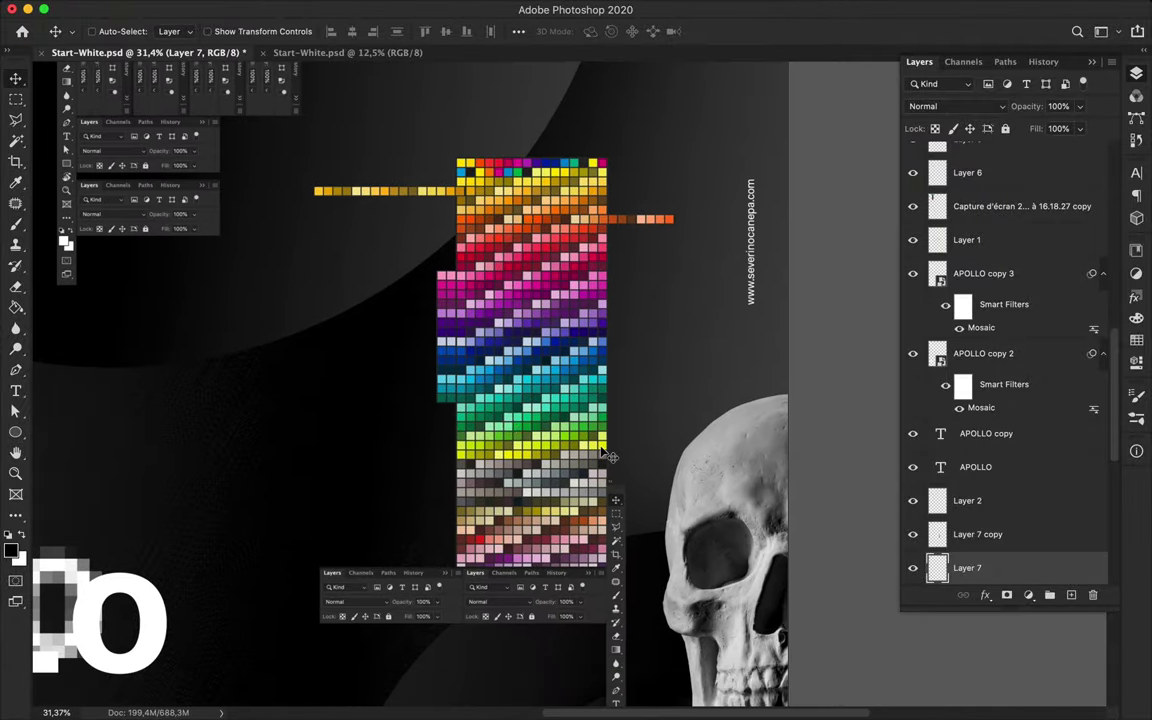
pyautogui.scroll(3, 610, 457)
# Copy a narrow strip from the column's right edge and shift it 66 px right
pyautogui.press('m')
pyautogui.scroll(2, 648, 306)
pyautogui.scroll(1, 645, 285)
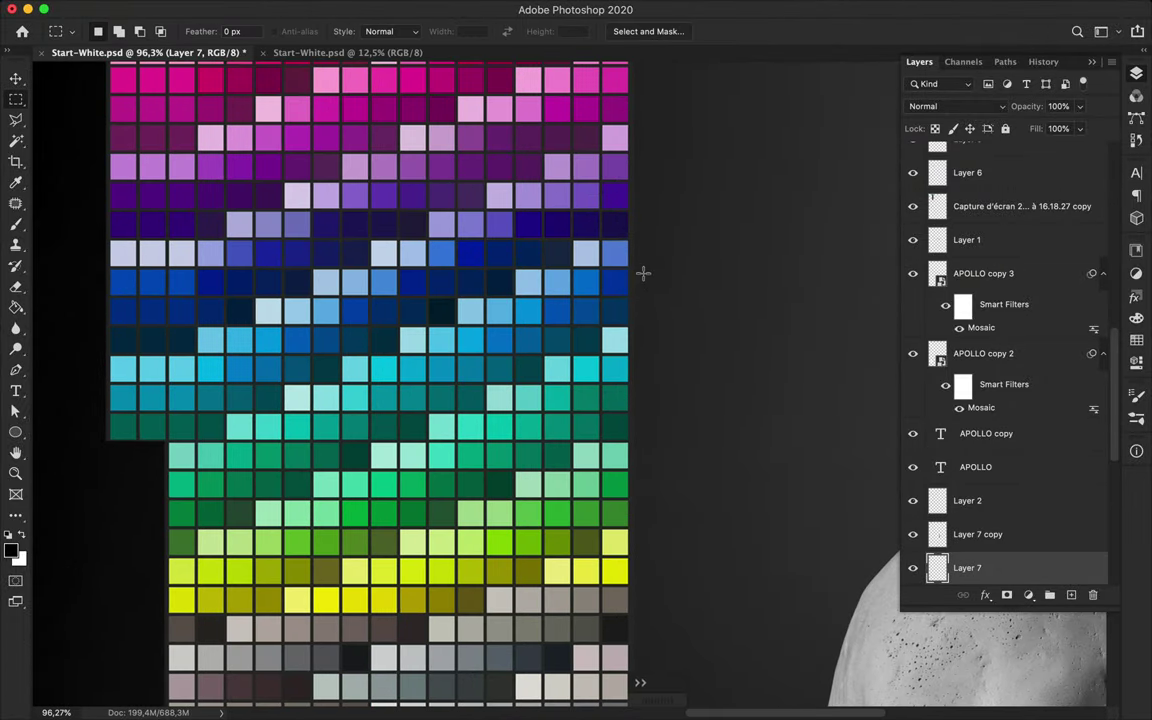
pyautogui.moveTo(639, 266); pyautogui.dragTo(601, 470)
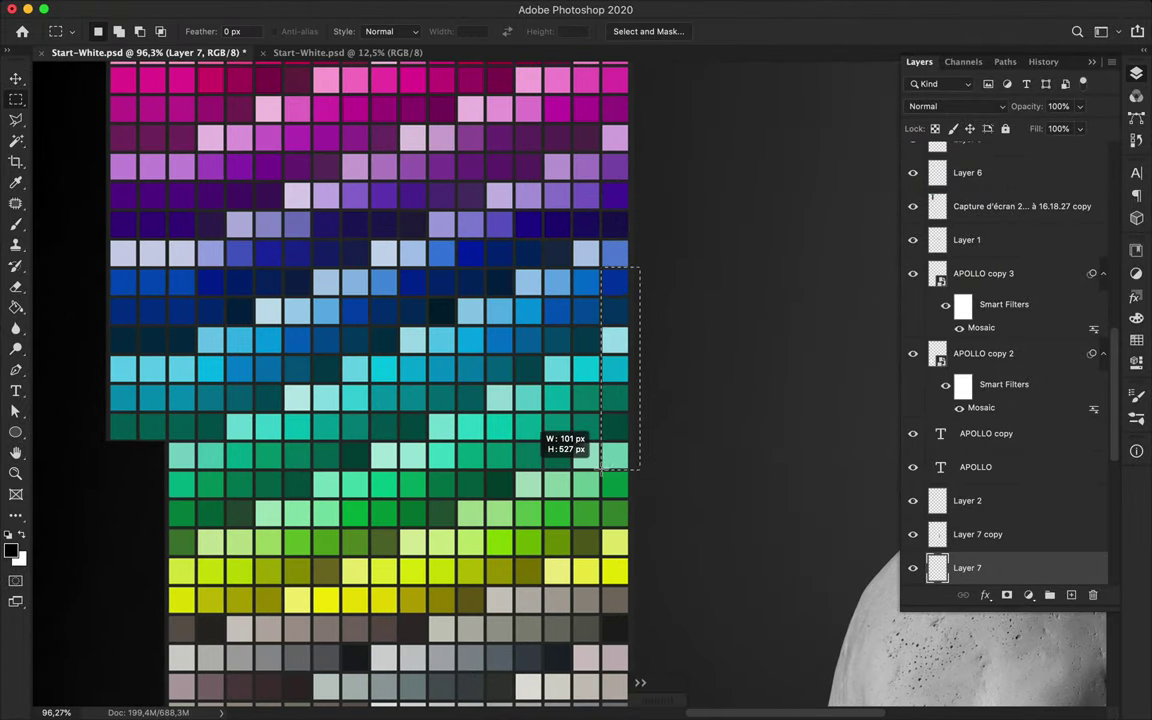
pyautogui.press('super+c')
pyautogui.press('Return')
pyautogui.press('super+v')
pyautogui.press('super+z')
pyautogui.press('super+shift+alt+n')
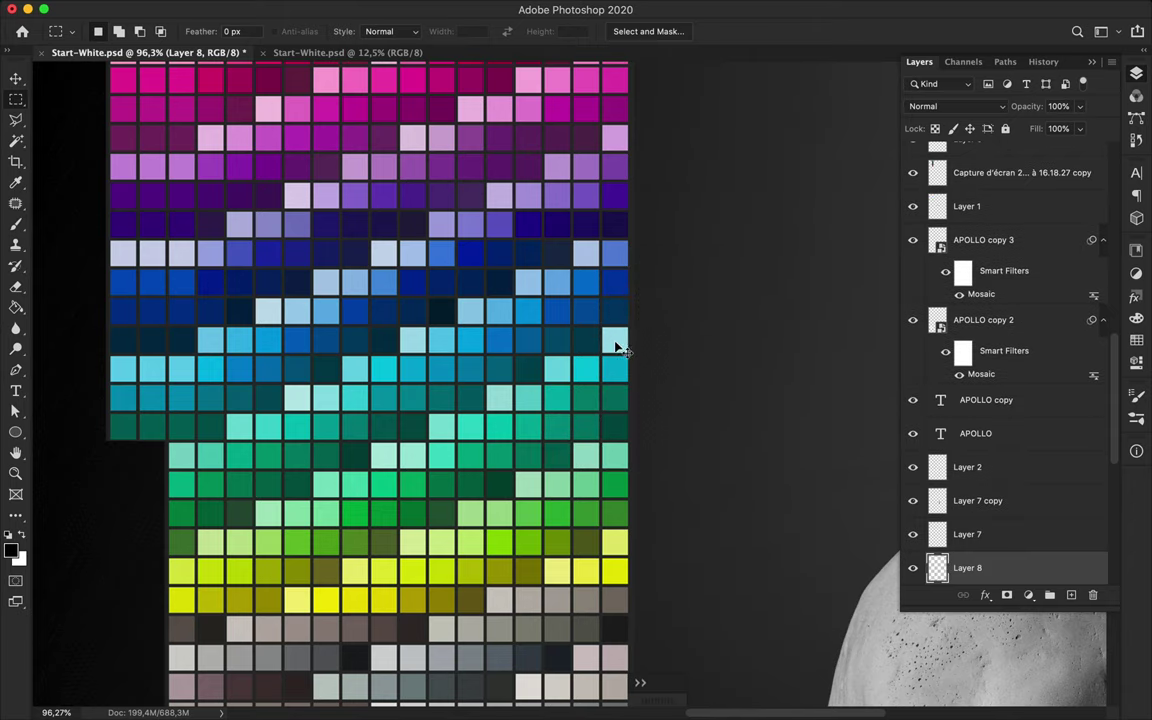
pyautogui.press('v')
pyautogui.moveTo(575, 347); pyautogui.dragTo(672, 348)
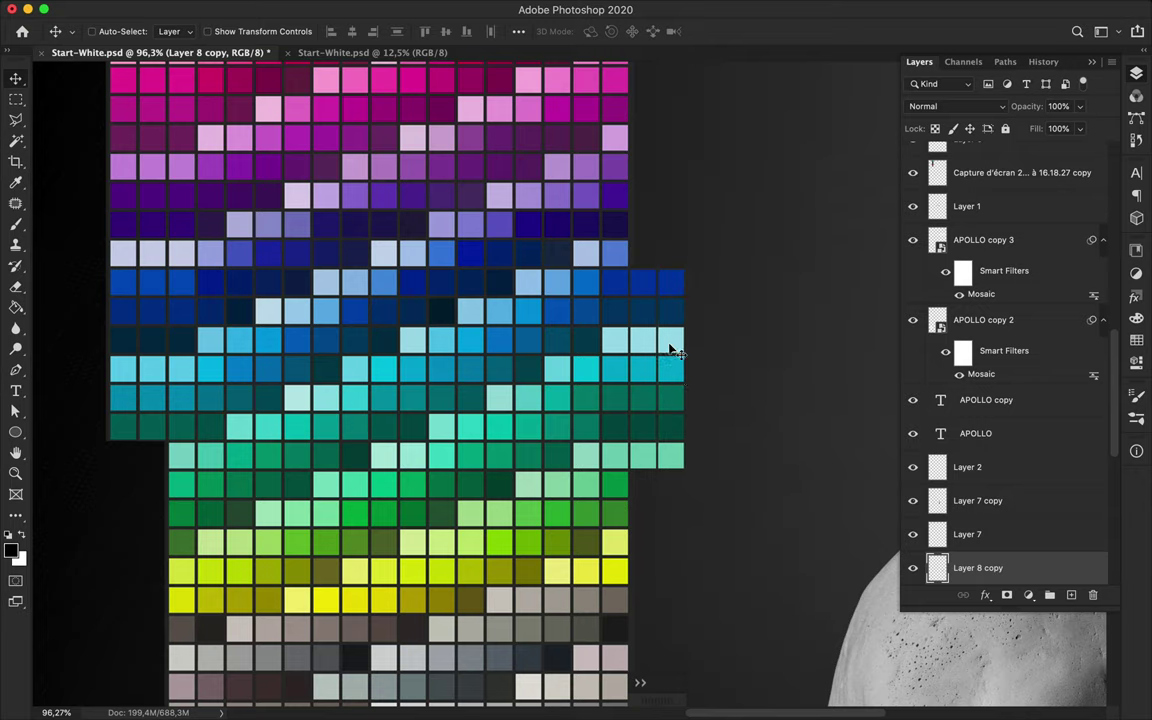
pyautogui.scroll(-3, 672, 350)
pyautogui.scroll(-4, 676, 372)
pyautogui.scroll(-2, 676, 372)
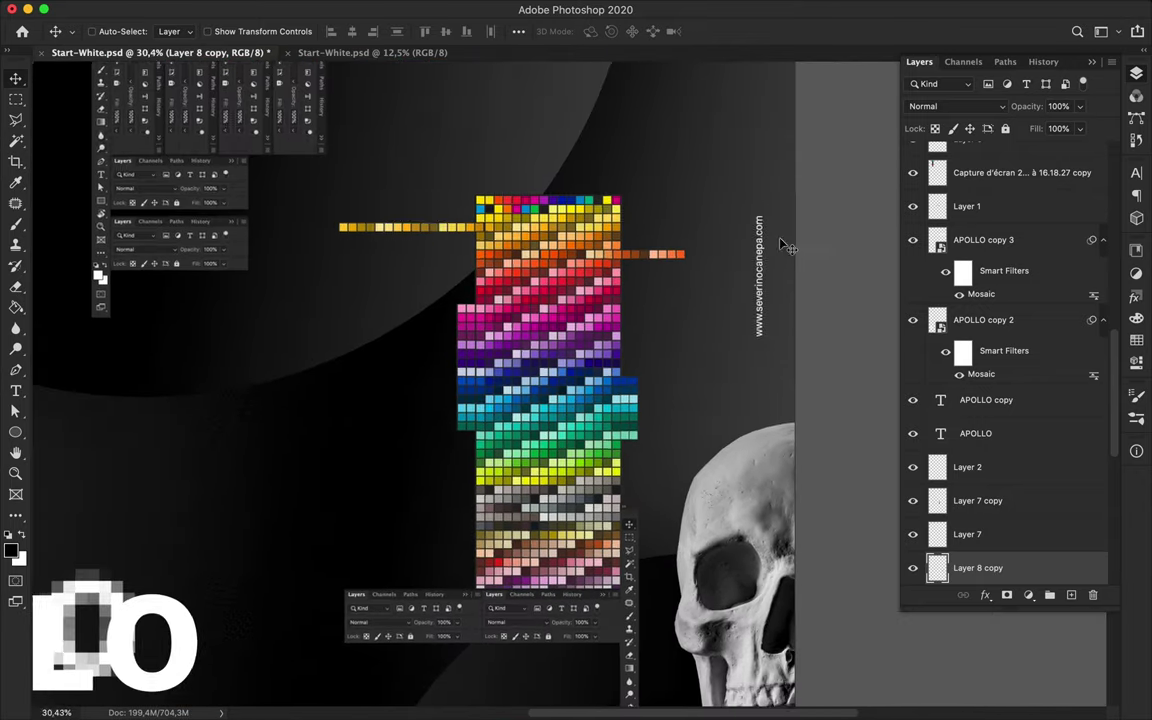
pyautogui.scroll(-2, 625, 211)
pyautogui.scroll(-2, 625, 211)
pyautogui.scroll(-2, 622, 208)
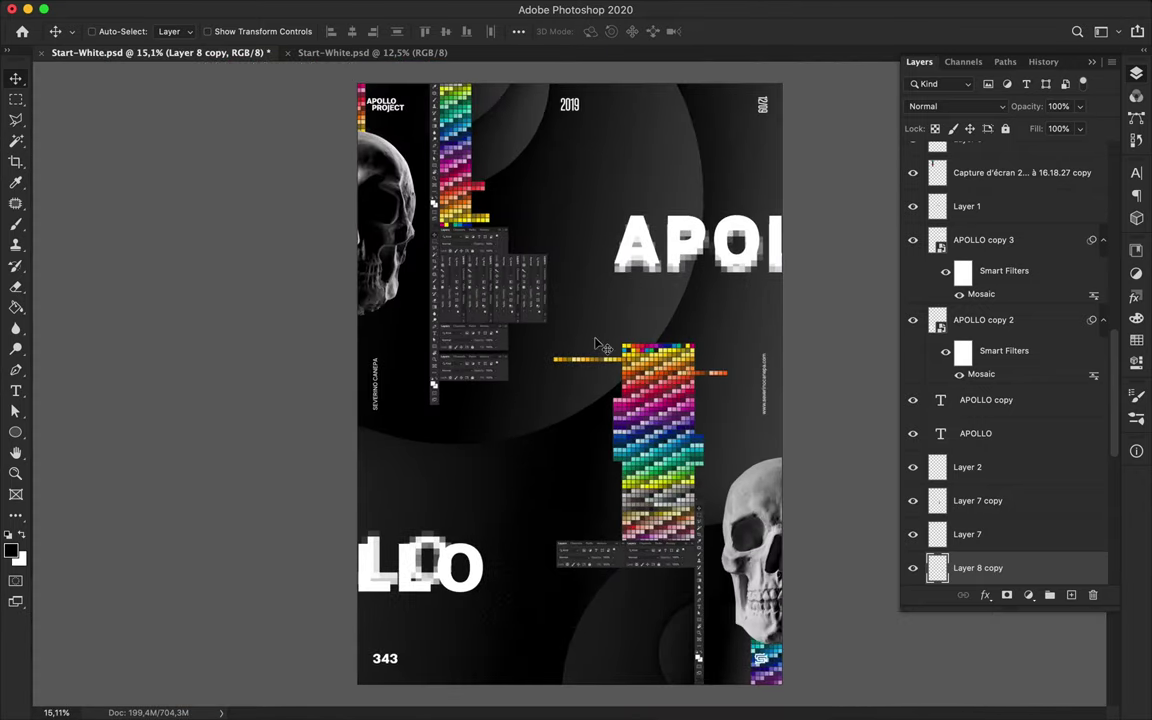
# Spread tile-strip copies down the left column and tuck copy 5 beneath Ellipse 1 copy 2
pyautogui.keyDown('ctrl'); pyautogui.click(455, 148); pyautogui.keyUp('ctrl')
pyautogui.moveTo(455, 148); pyautogui.dragTo(455, 405)
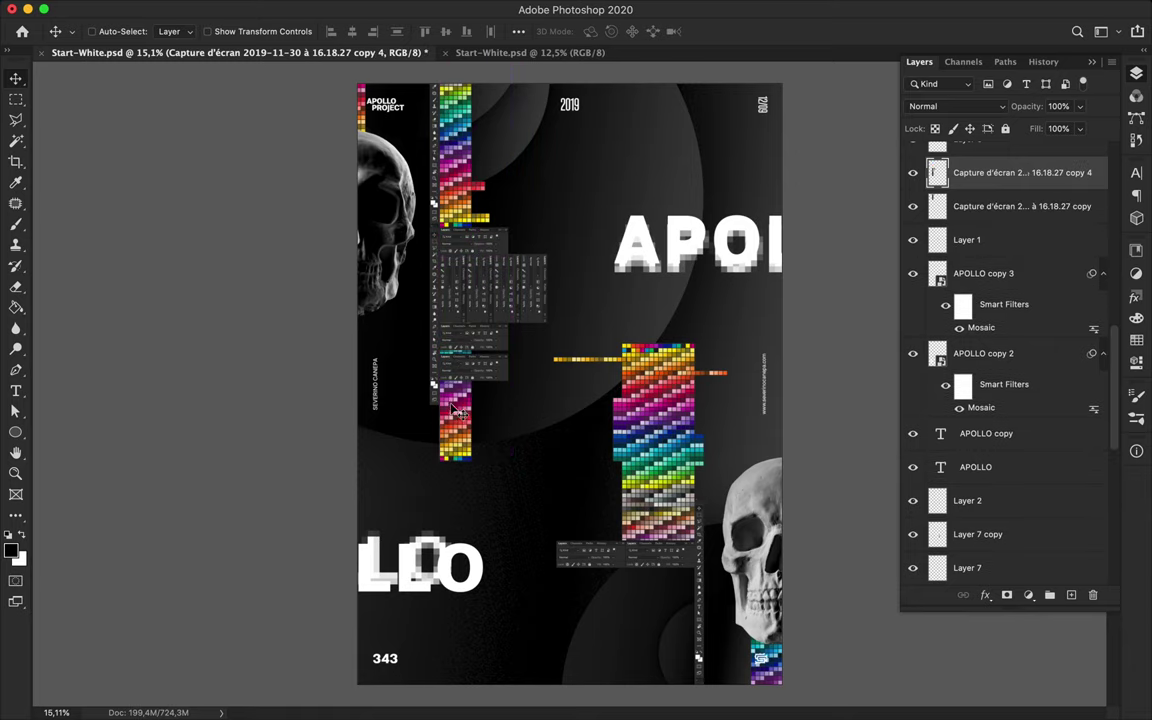
pyautogui.moveTo(460, 145); pyautogui.dragTo(550, 115)
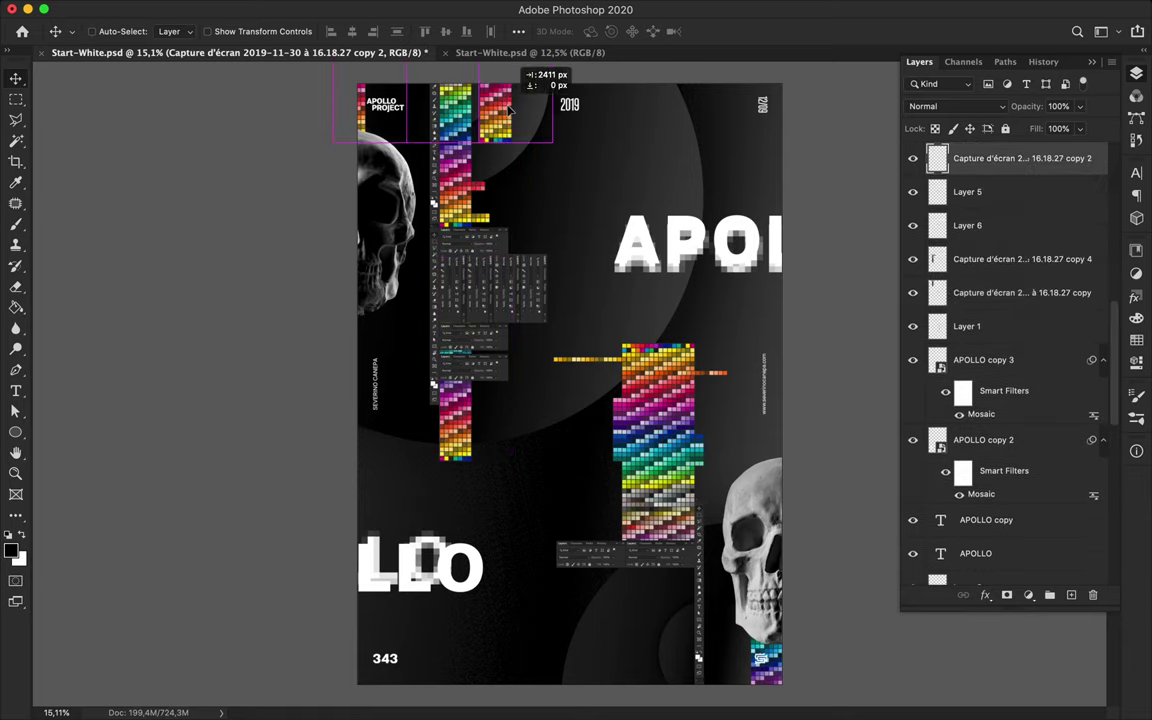
pyautogui.moveTo(1010, 158); pyautogui.dragTo(988, 446)
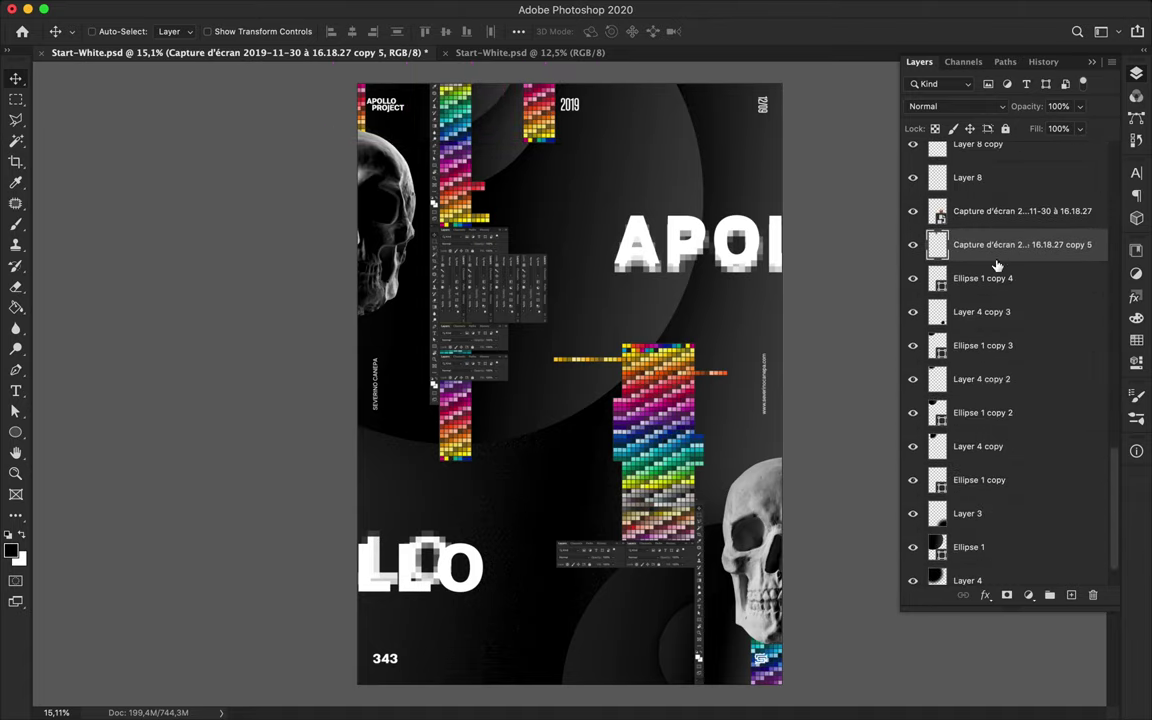
pyautogui.moveTo(988, 446); pyautogui.dragTo(990, 446)
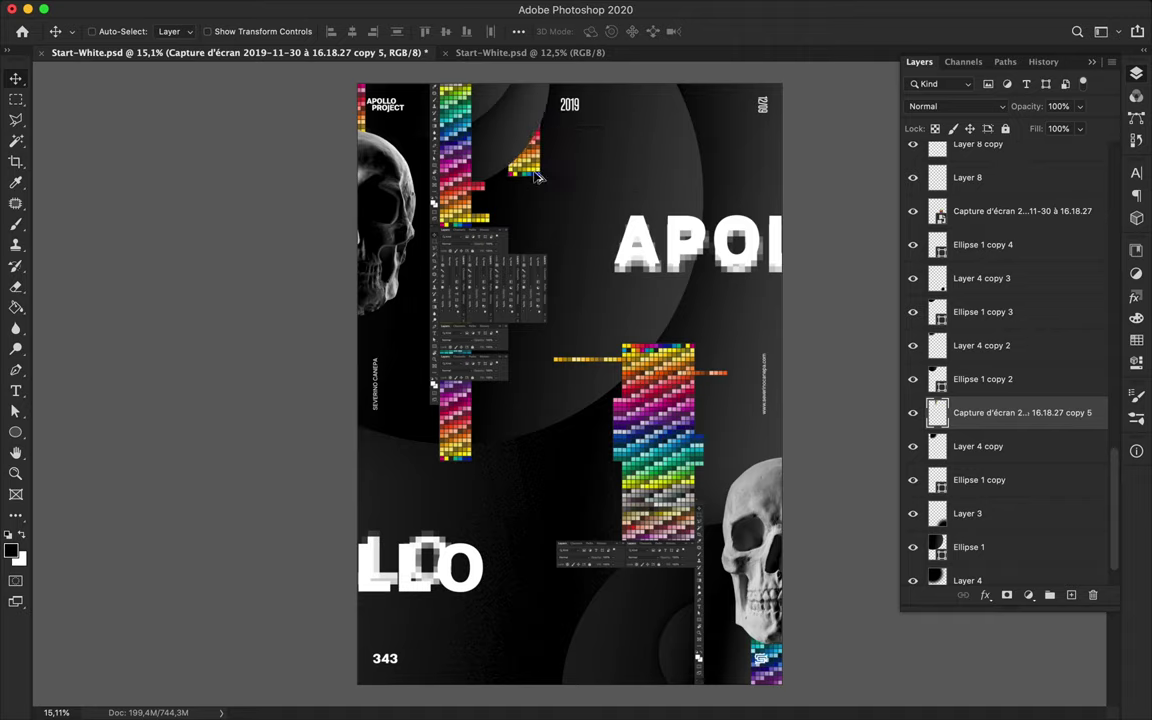
# Rotate a duplicate strip horizontal and move it to the poster's bottom
pyautogui.keyDown('alt'); pyautogui.moveTo(540, 180); pyautogui.dragTo(505, 480); pyautogui.keyUp('alt')
pyautogui.hotkey('ctrl', 't')
pyautogui.moveTo(560, 400); pyautogui.dragTo(600, 560)
pyautogui.press('Return')
pyautogui.moveTo(560, 505)
pyautogui.mouseDown()
pyautogui.moveTo(603, 645)
pyautogui.moveTo(648, 660)
pyautogui.mouseUp()
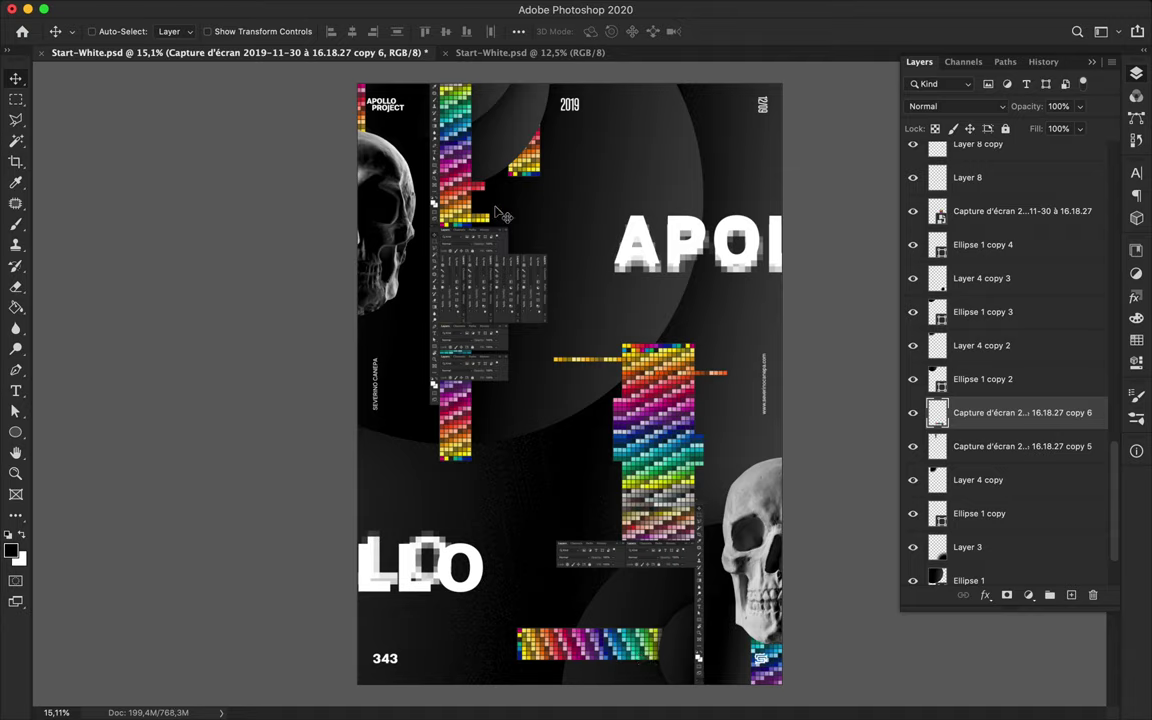
# Place another copy of the small swatch strip further right near the top
pyautogui.moveTo(522, 172); pyautogui.dragTo(533, 213)
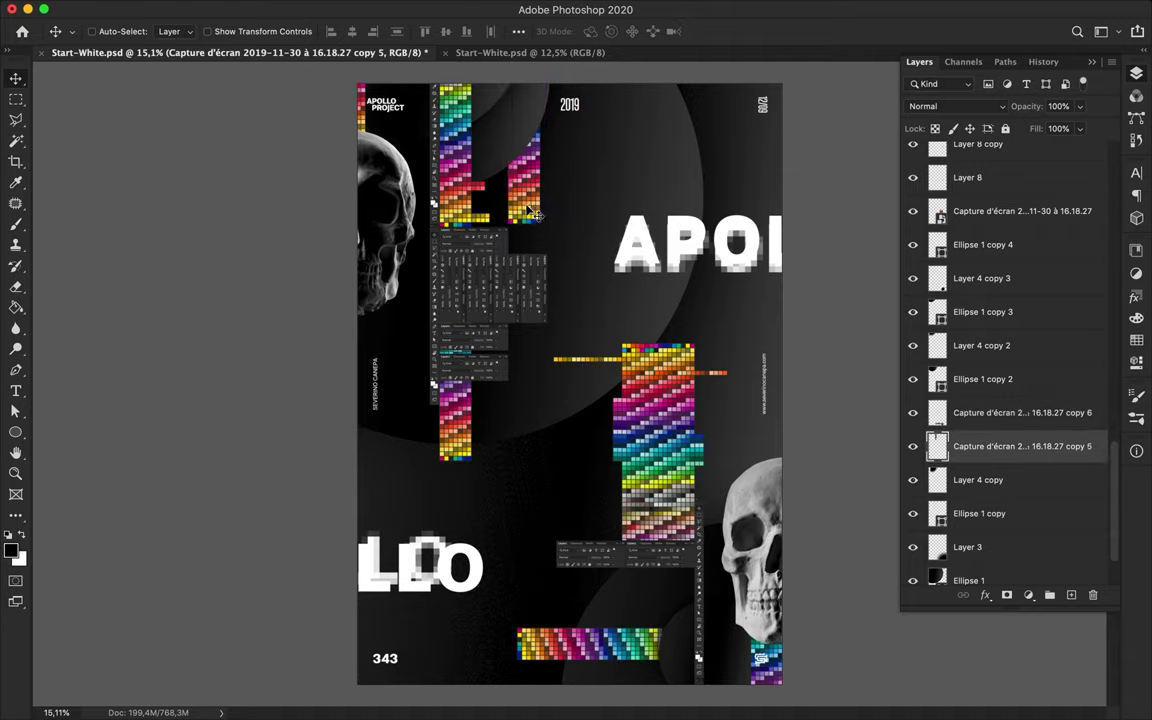
pyautogui.keyDown('alt'); pyautogui.moveTo(535, 203); pyautogui.dragTo(635, 200); pyautogui.keyUp('alt')
pyautogui.hotkey('ctrl', 't')
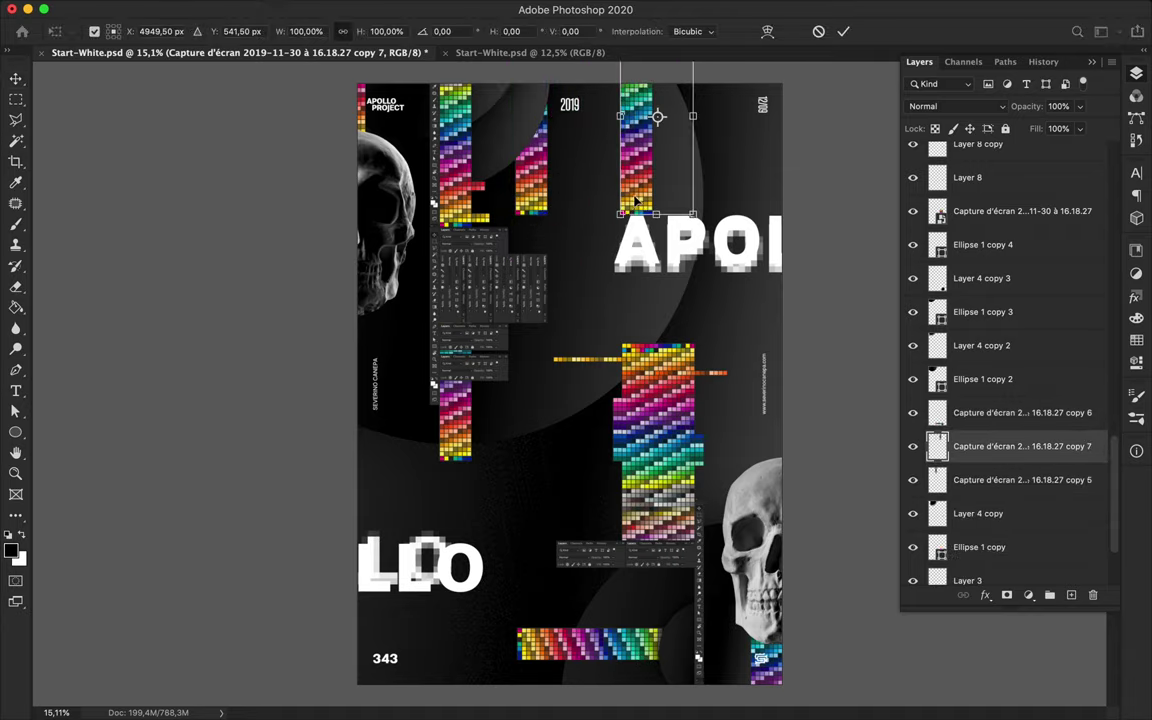
# Lay the copy 7 strip horizontally at the top right, stacked just above Background
pyautogui.moveTo(608, 115)
pyautogui.mouseDown()
pyautogui.moveTo(657, 66)
pyautogui.moveTo(745, 98)
pyautogui.mouseUp()
pyautogui.click(843, 31)
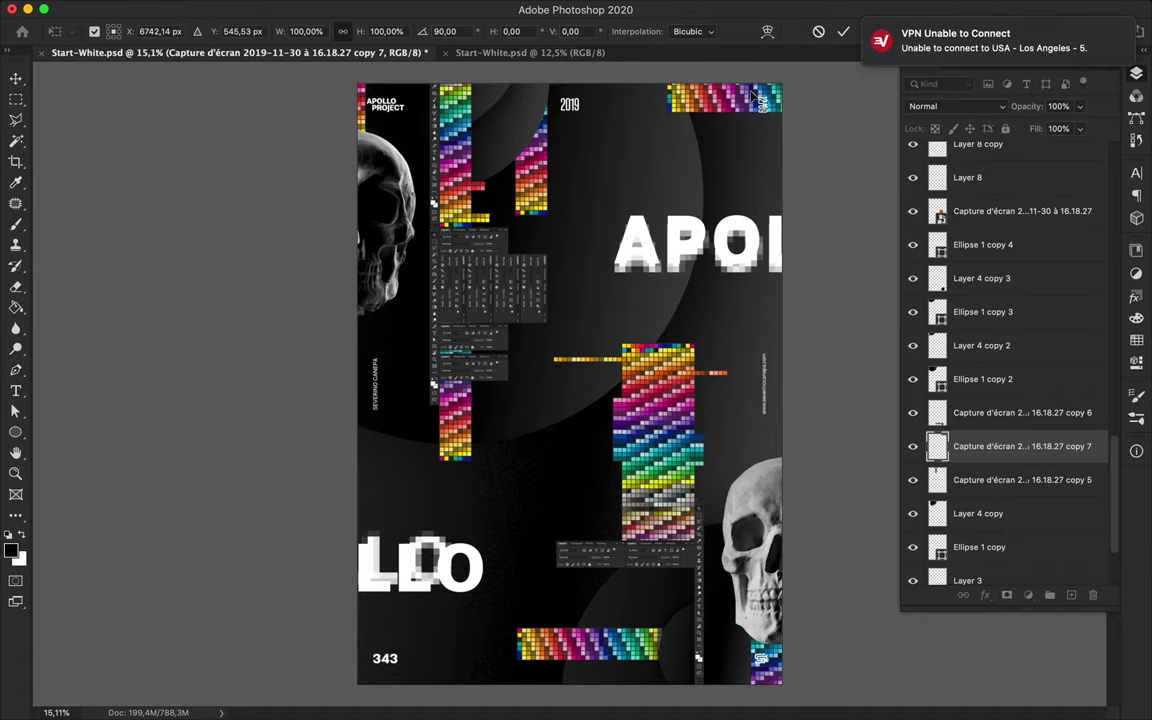
pyautogui.moveTo(1010, 446); pyautogui.dragTo(1010, 428)
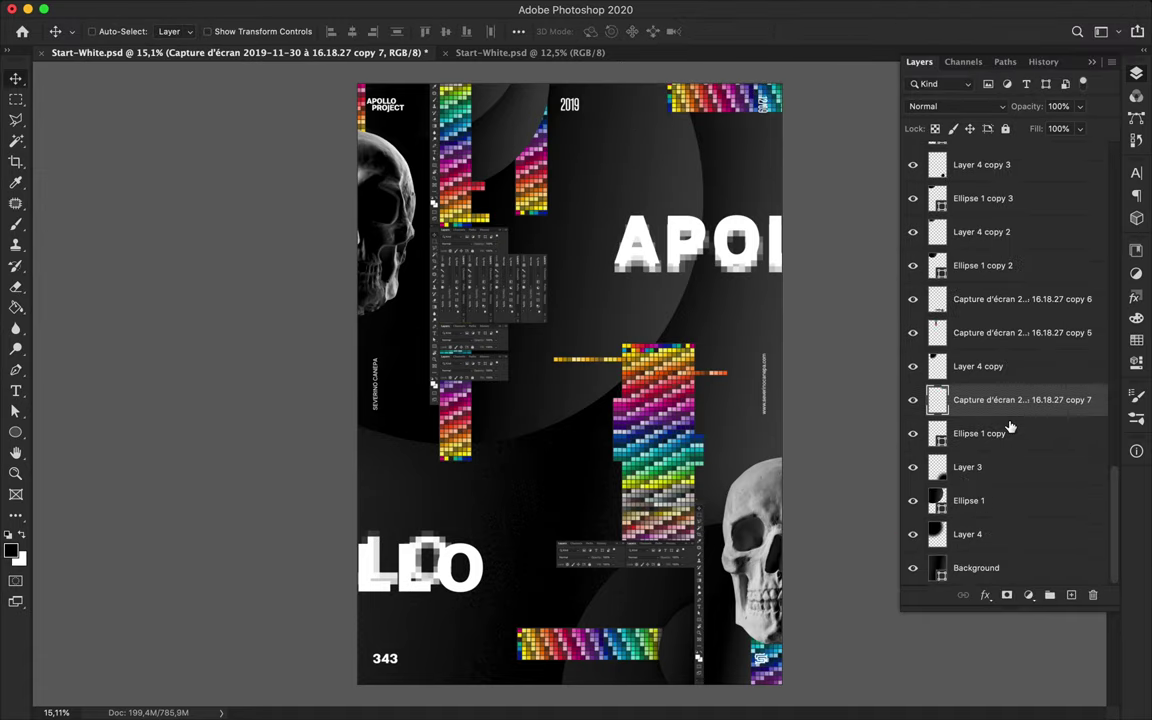
pyautogui.moveTo(993, 524); pyautogui.dragTo(993, 536)
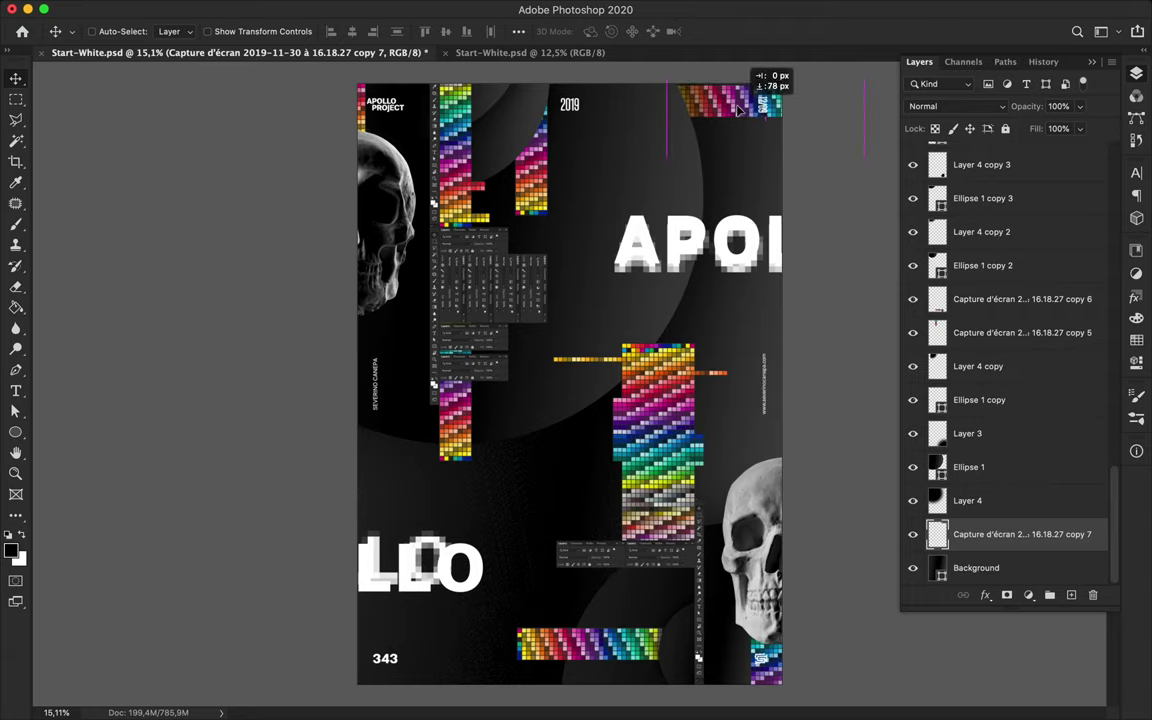
# Select Layer 1 and slide its protruding swatch row into place
pyautogui.scroll(-3, 576, 384)
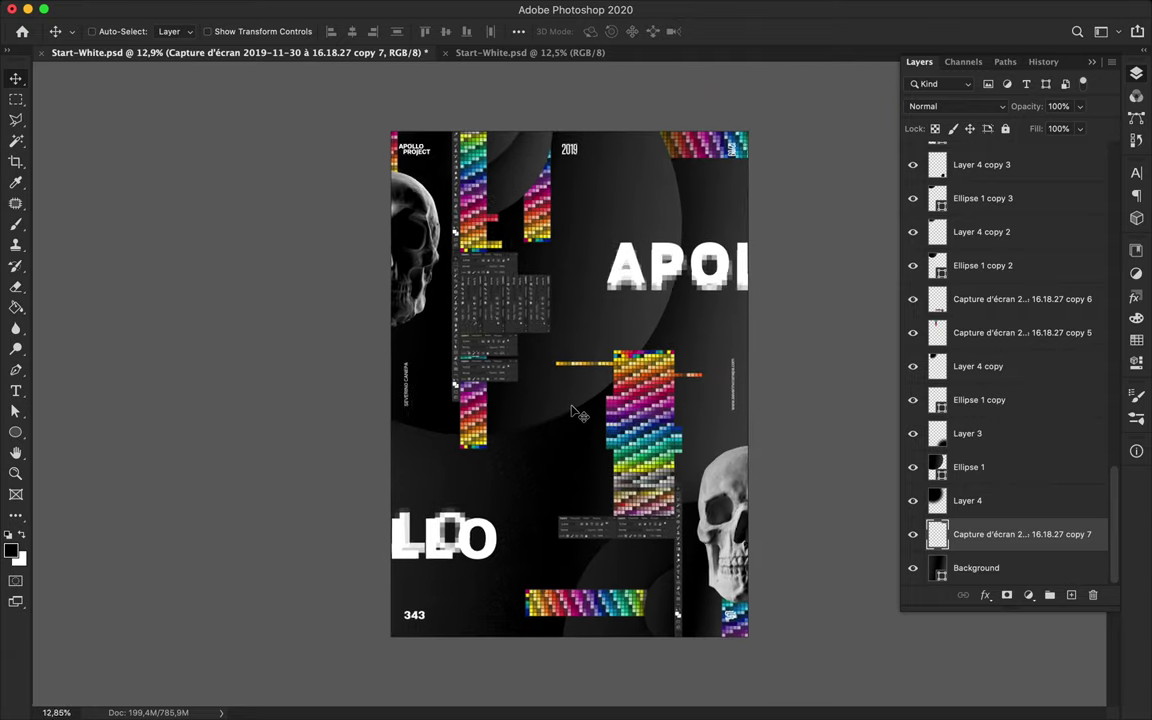
pyautogui.click(585, 381)
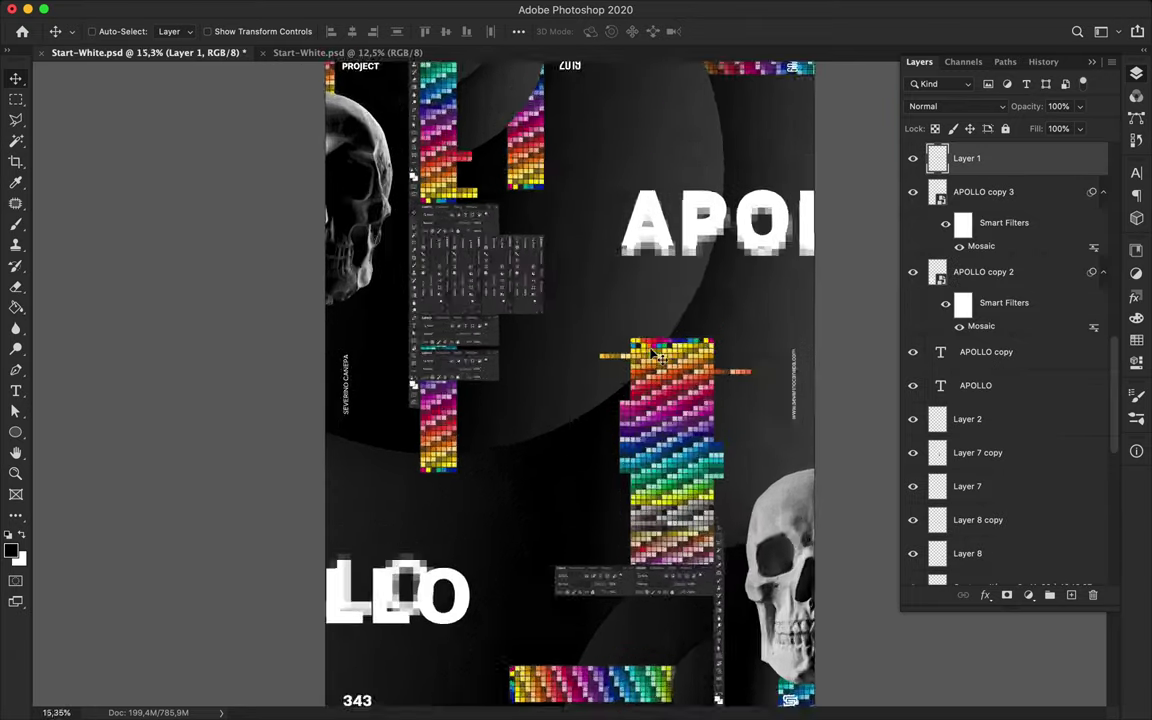
pyautogui.scroll(5, 607, 366)
pyautogui.moveTo(607, 366); pyautogui.dragTo(556, 316)
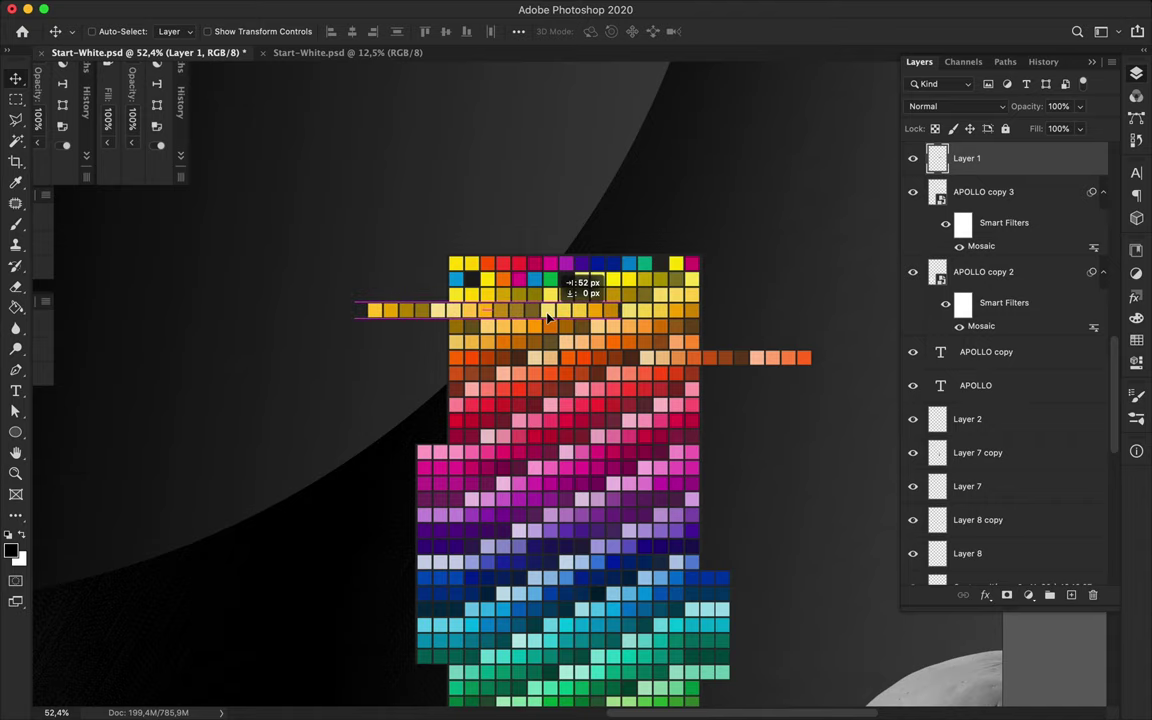
pyautogui.scroll(5, 577, 309)
pyautogui.press('m')
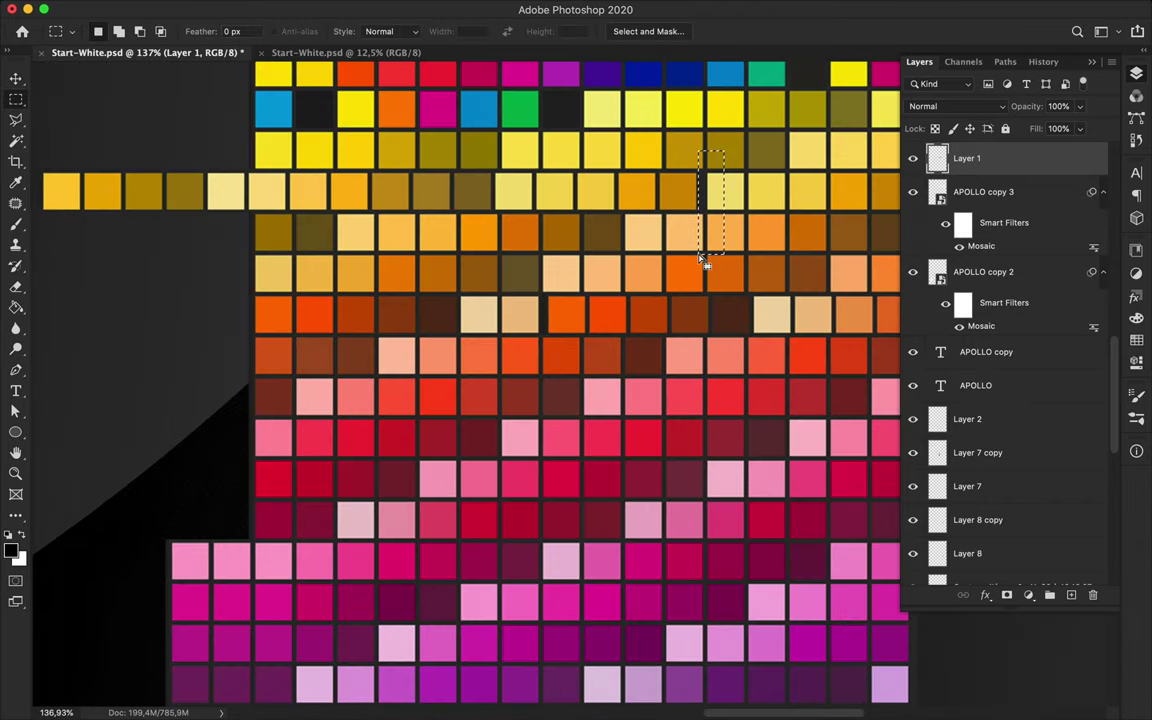
# Set marquee feather to 0 px and nudge Layer 1's swatch rows left and right
pyautogui.click(636, 181)
pyautogui.click(693, 248)
pyautogui.click(640, 227)
pyautogui.click(684, 252)
pyautogui.moveTo(697, 152); pyautogui.dragTo(723, 257)
pyautogui.click(723, 255)
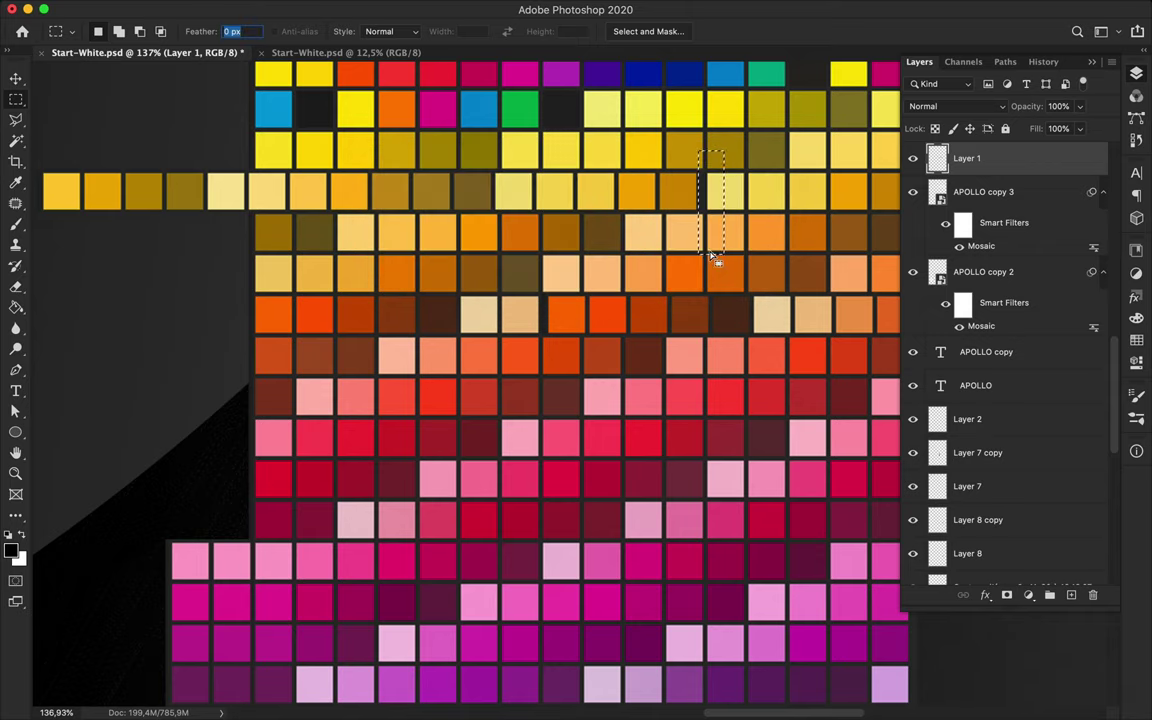
pyautogui.moveTo(501, 190); pyautogui.dragTo(497, 190)
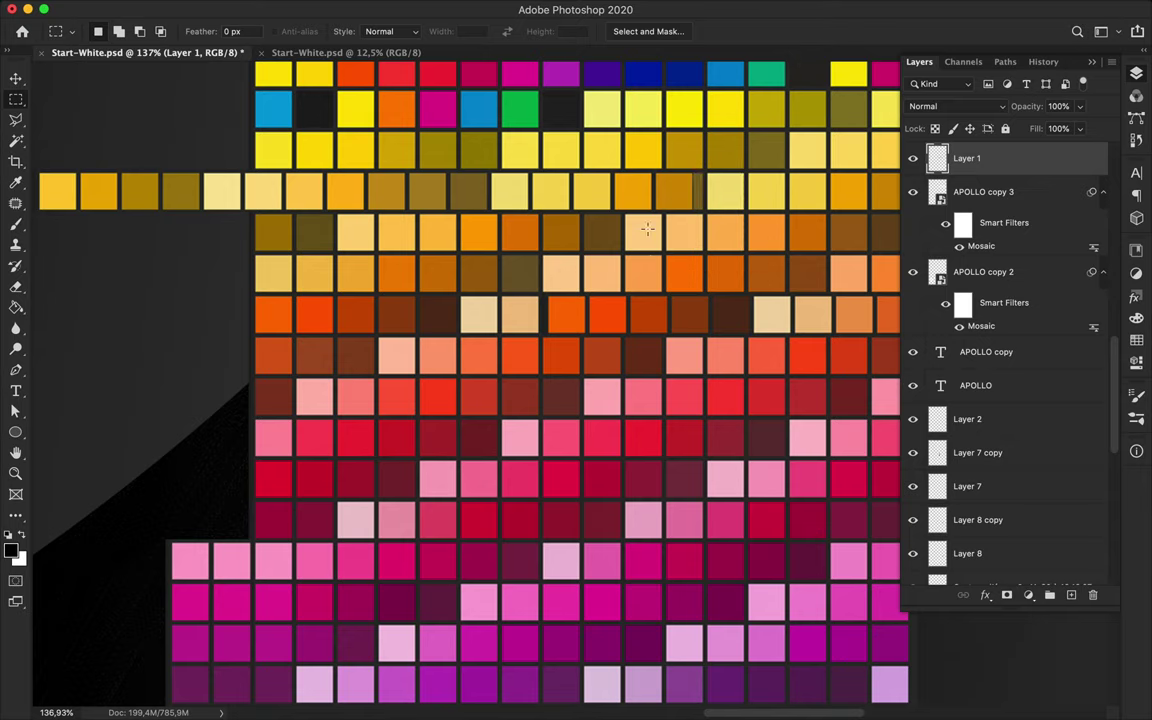
pyautogui.press('v')
pyautogui.moveTo(640, 180); pyautogui.dragTo(650, 180)
pyautogui.scroll(-5, 660, 190)
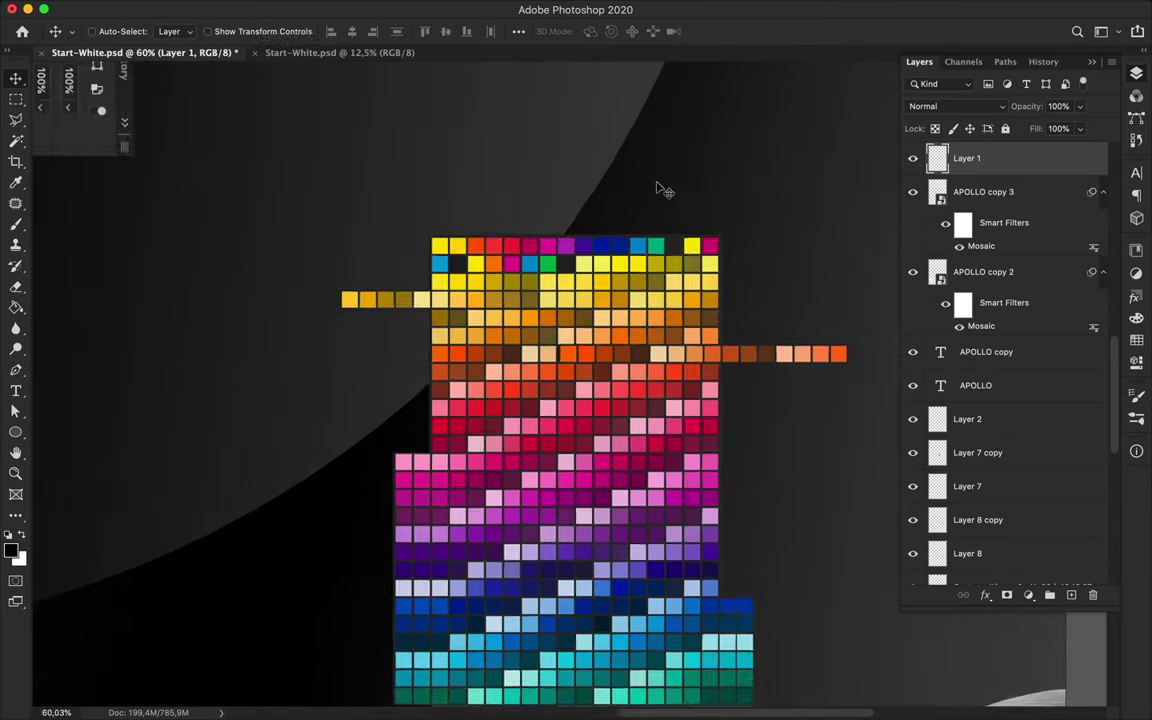
# Duplicate the panel screenshot strip rightward into copy 10 strips lengthening the row
pyautogui.scroll(-3, 660, 190)
pyautogui.scroll(-2, 660, 190)
pyautogui.scroll(1, 673, 198)
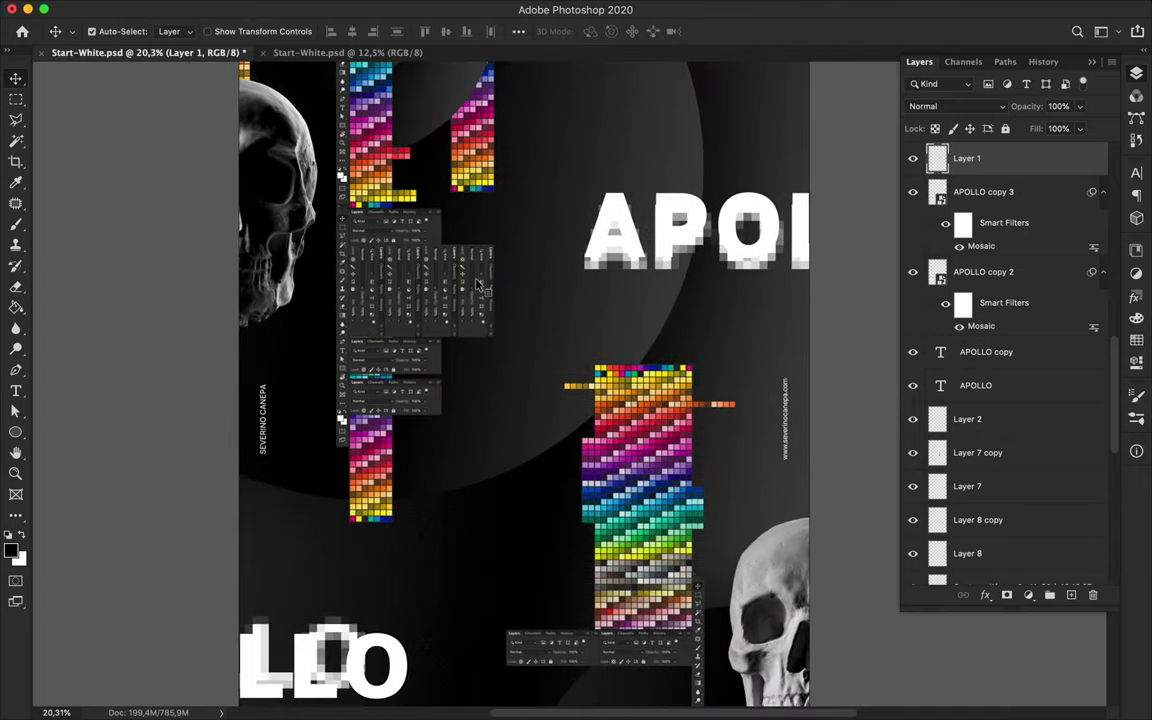
pyautogui.click(478, 287)
pyautogui.moveTo(372, 278)
pyautogui.mouseDown()
pyautogui.moveTo(478, 300)
pyautogui.moveTo(487, 290)
pyautogui.mouseUp()
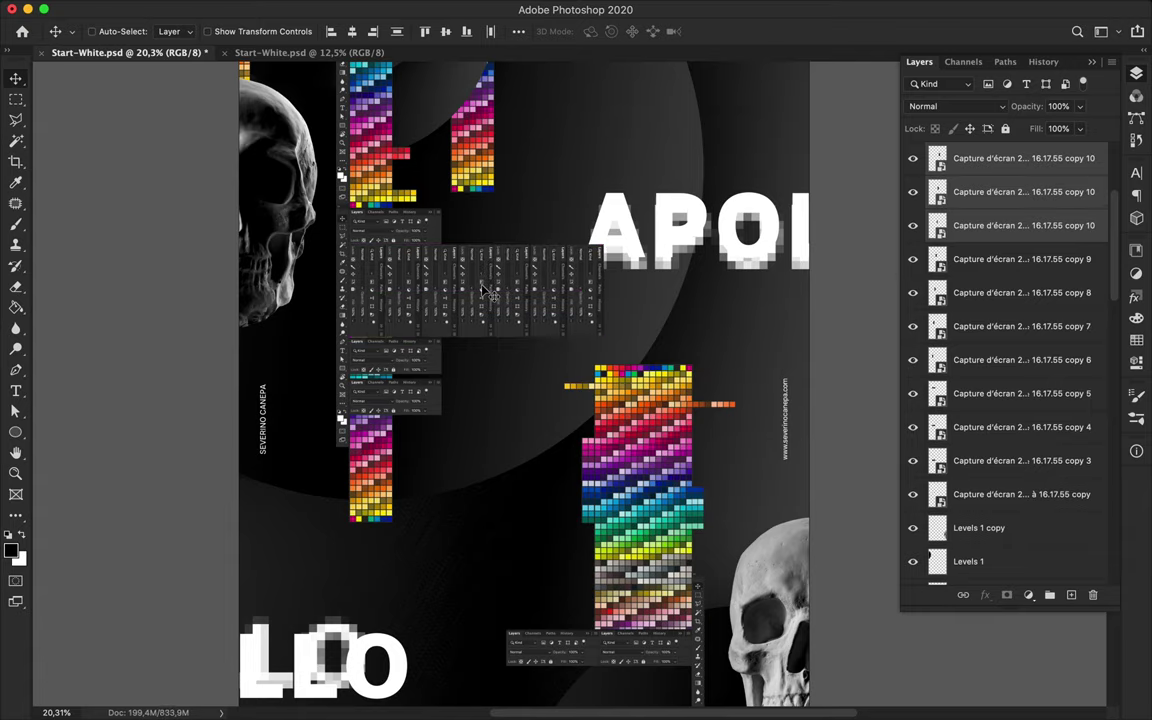
pyautogui.scroll(3, 482, 291)
pyautogui.scroll(2, 470, 291)
pyautogui.moveTo(482, 291); pyautogui.dragTo(448, 290)
# Stack the three copy 10 strips just above the APOLLO copy text and save
pyautogui.scroll(-4, 449, 289)
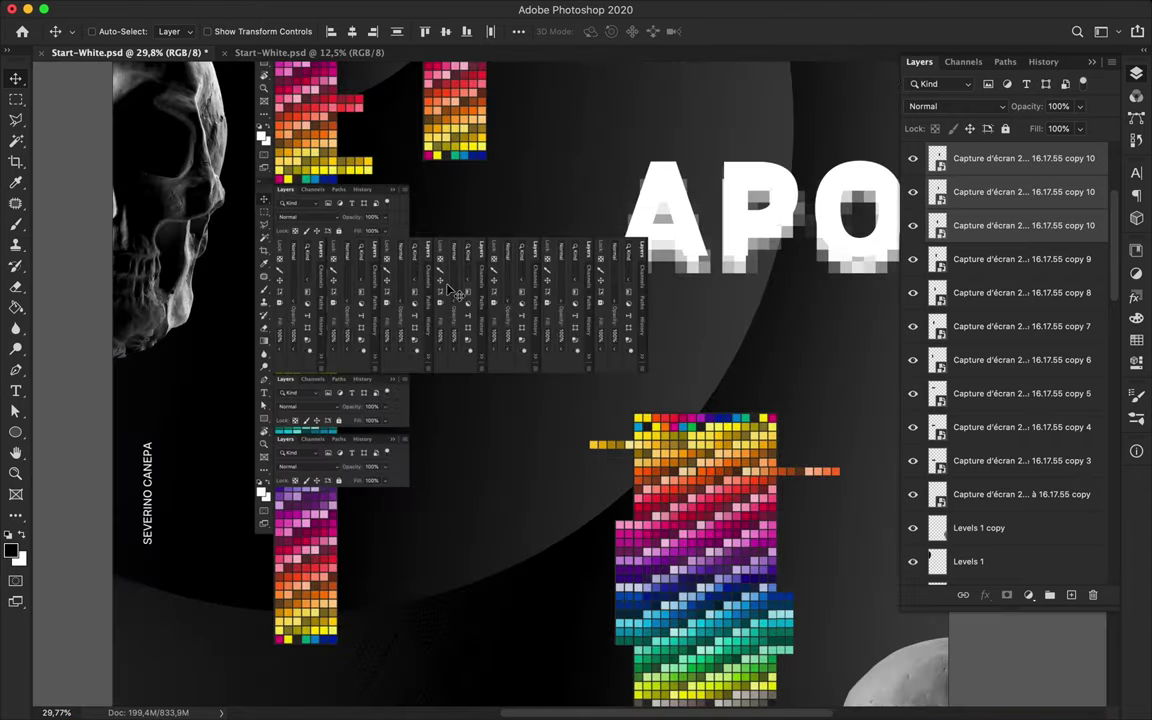
pyautogui.scroll(-2, 450, 289)
pyautogui.moveTo(1020, 191); pyautogui.dragTo(1024, 540)
pyautogui.scroll(-3, 998, 216)
pyautogui.moveTo(1000, 188); pyautogui.dragTo(990, 380)
pyautogui.scroll(-3, 990, 300)
pyautogui.moveTo(987, 193); pyautogui.dragTo(983, 390)
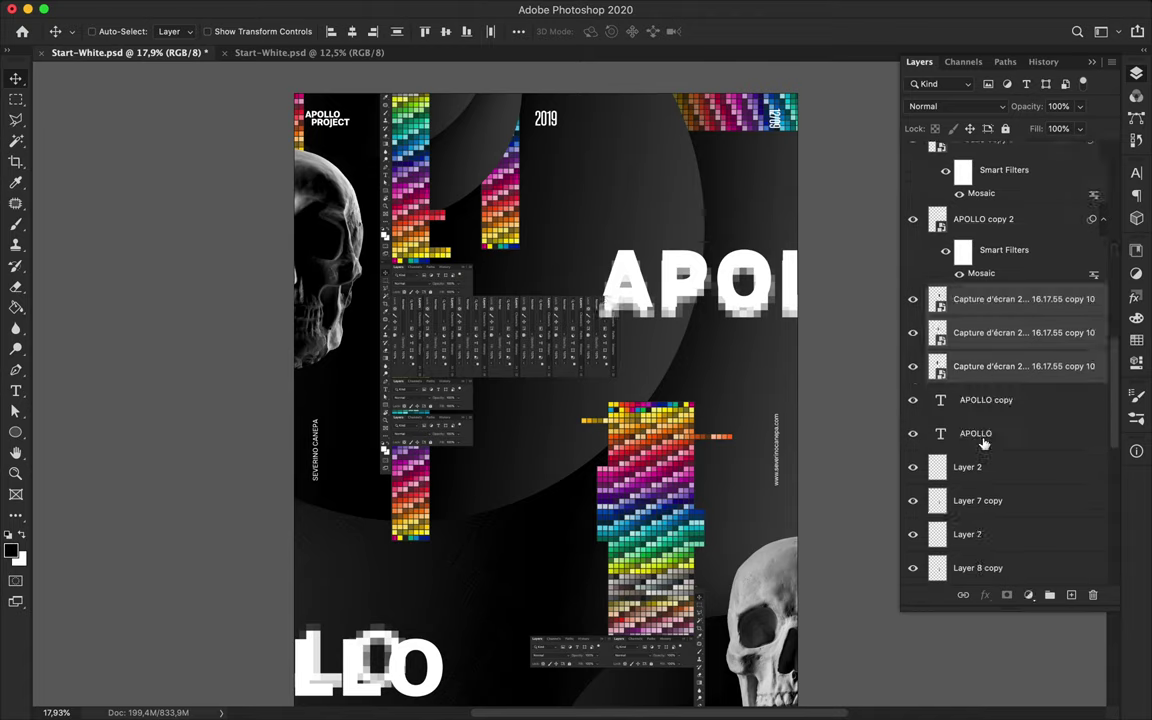
pyautogui.scroll(-3, 702, 411)
pyautogui.press('super+s')
pyautogui.click(707, 11)
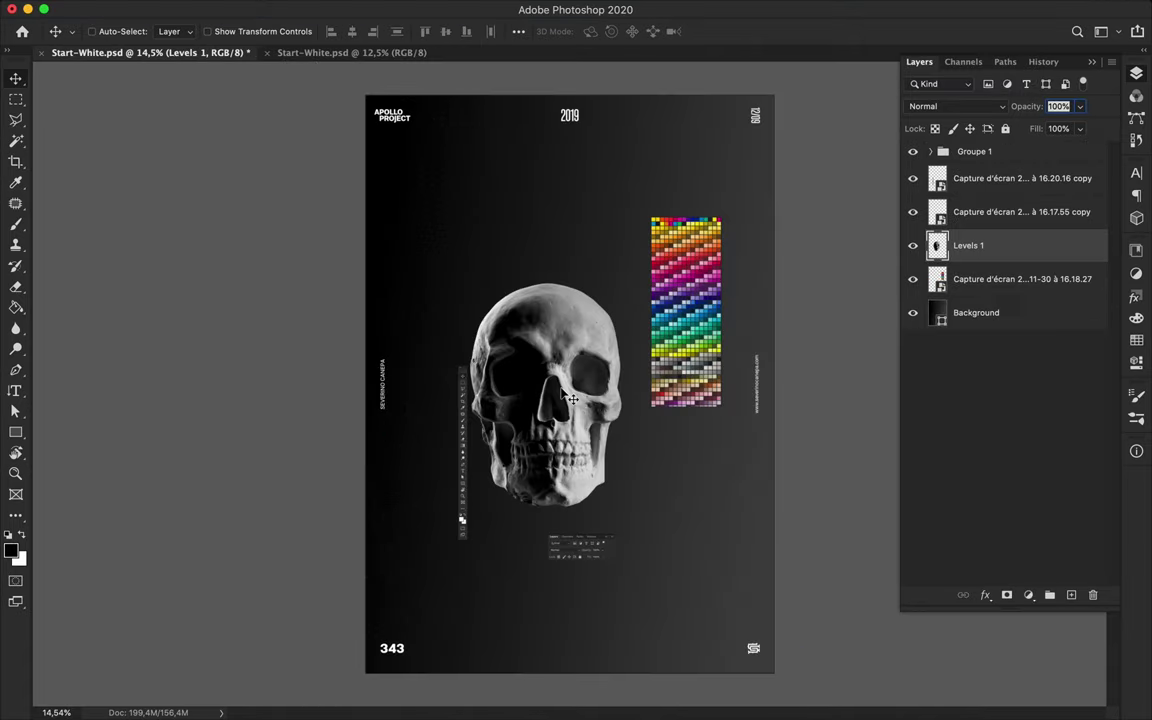
# Move the skull to the poster's top-left edge and shrink it
pyautogui.moveTo(568, 398); pyautogui.dragTo(390, 240)
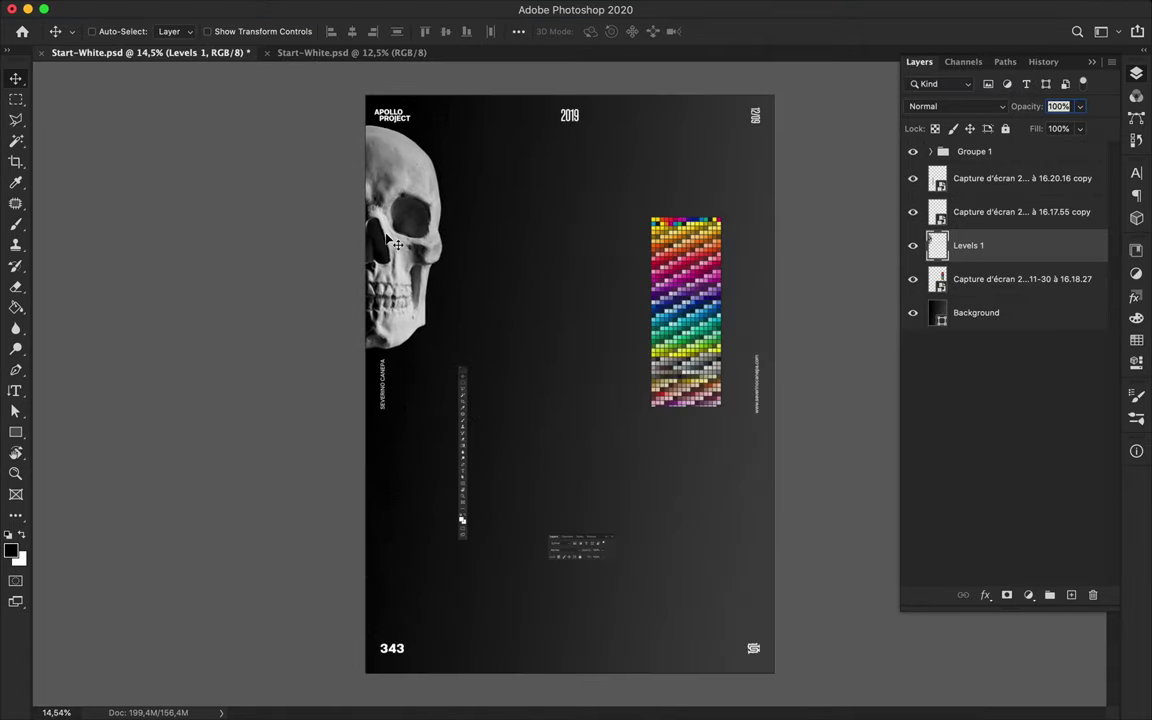
pyautogui.press('super+t')
pyautogui.moveTo(457, 347)
pyautogui.mouseDown()
pyautogui.moveTo(418, 280)
pyautogui.moveTo(420, 320)
pyautogui.mouseUp()
pyautogui.press('Return')
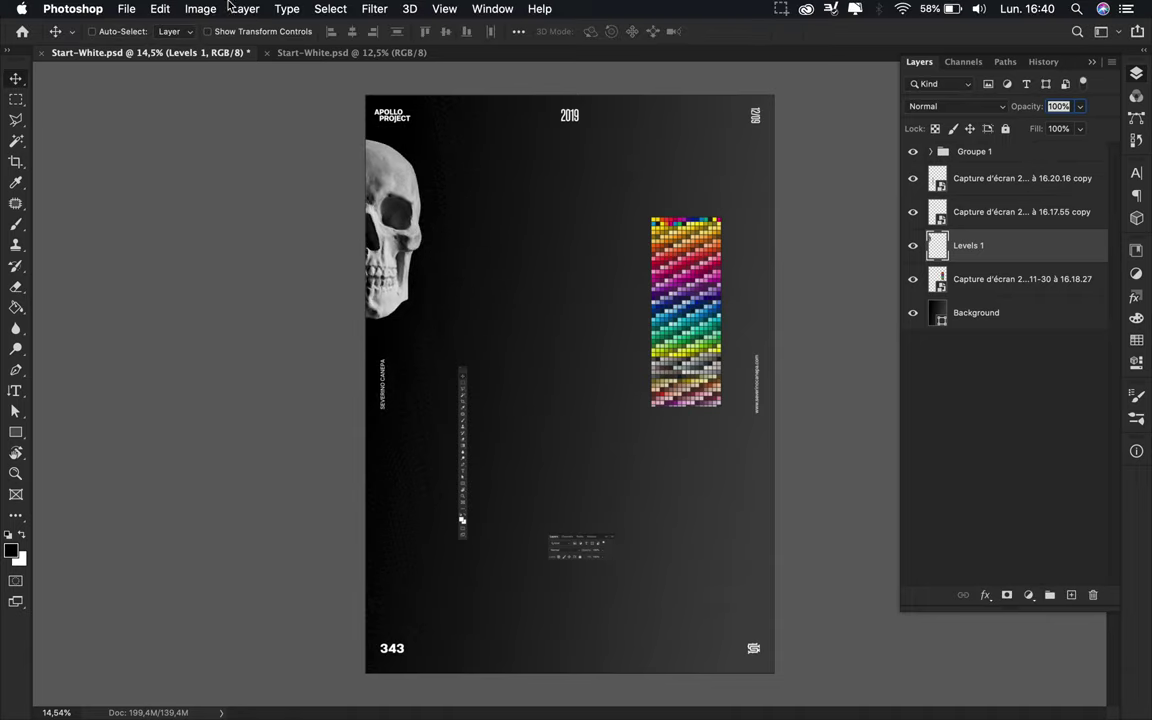
# Flip the skull horizontally and duplicate it as Levels 1 copy at the bottom-right edge
pyautogui.click(212, 8)
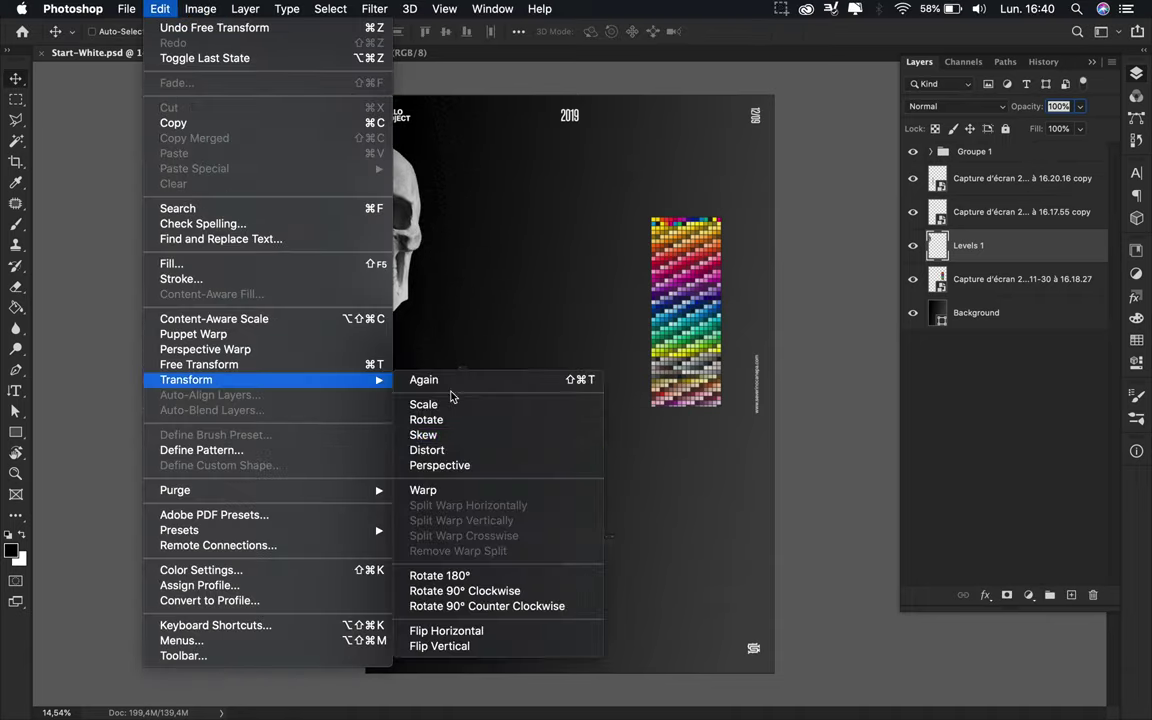
pyautogui.click(440, 627)
pyautogui.moveTo(403, 233); pyautogui.dragTo(815, 548)
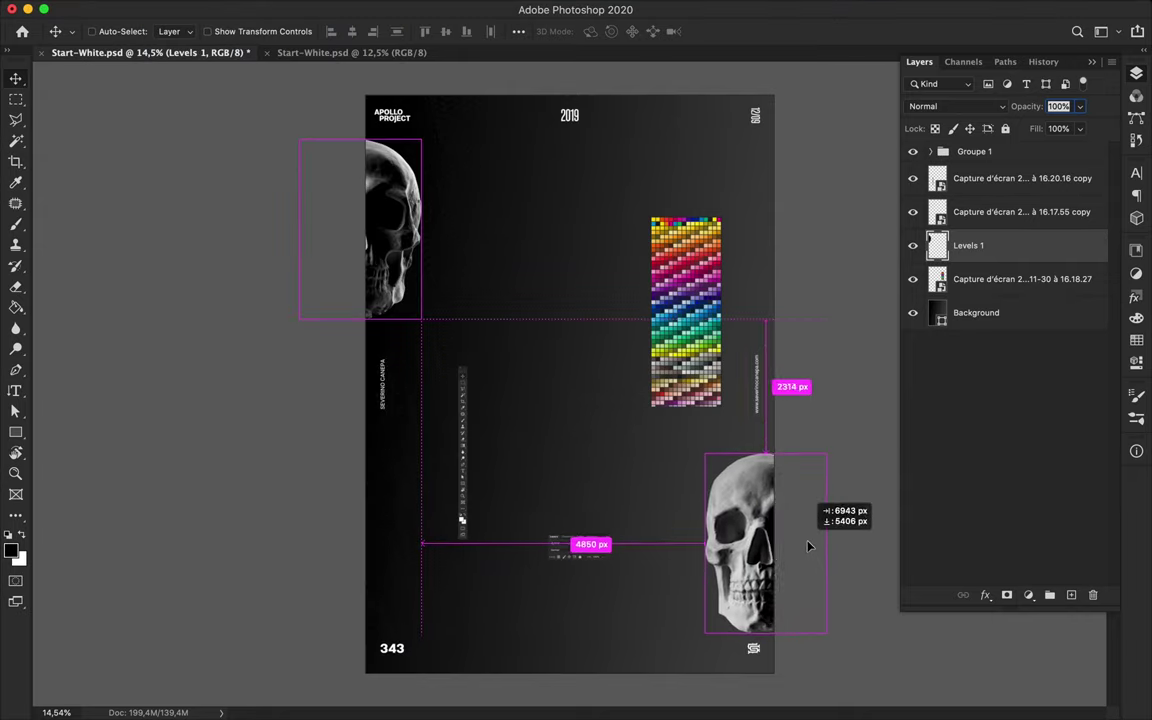
# Select the Background layer and bring up its gradient fill settings
pyautogui.click(648, 466)
pyautogui.press('a')
pyautogui.click(237, 31)
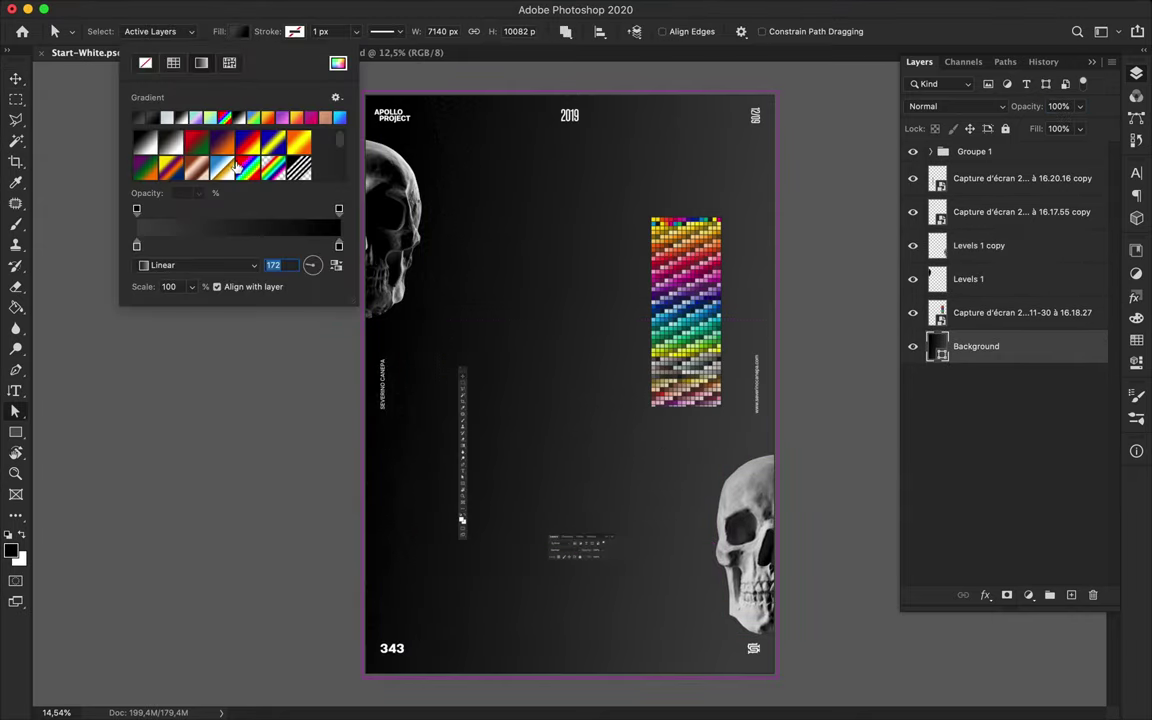
# Rearrange the background gradient's colour and opacity stops toward the centre
pyautogui.moveTo(212, 247); pyautogui.dragTo(210, 245)
pyautogui.click(149, 210)
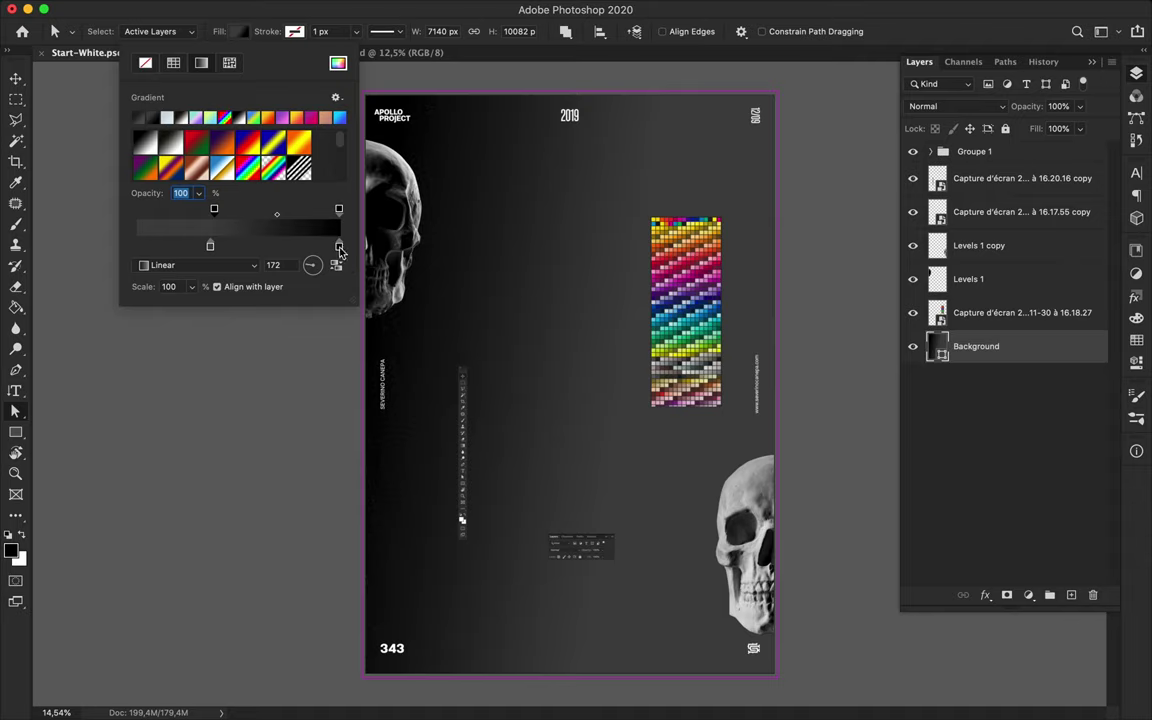
pyautogui.moveTo(338, 209); pyautogui.dragTo(284, 209)
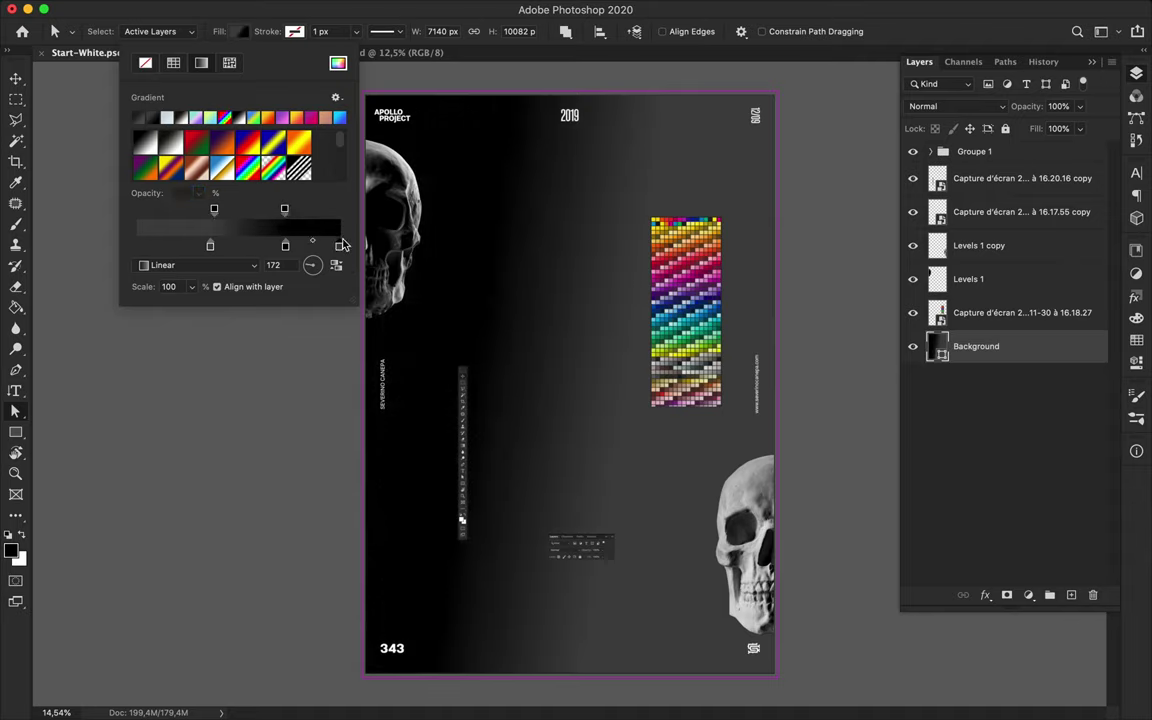
pyautogui.click(339, 243)
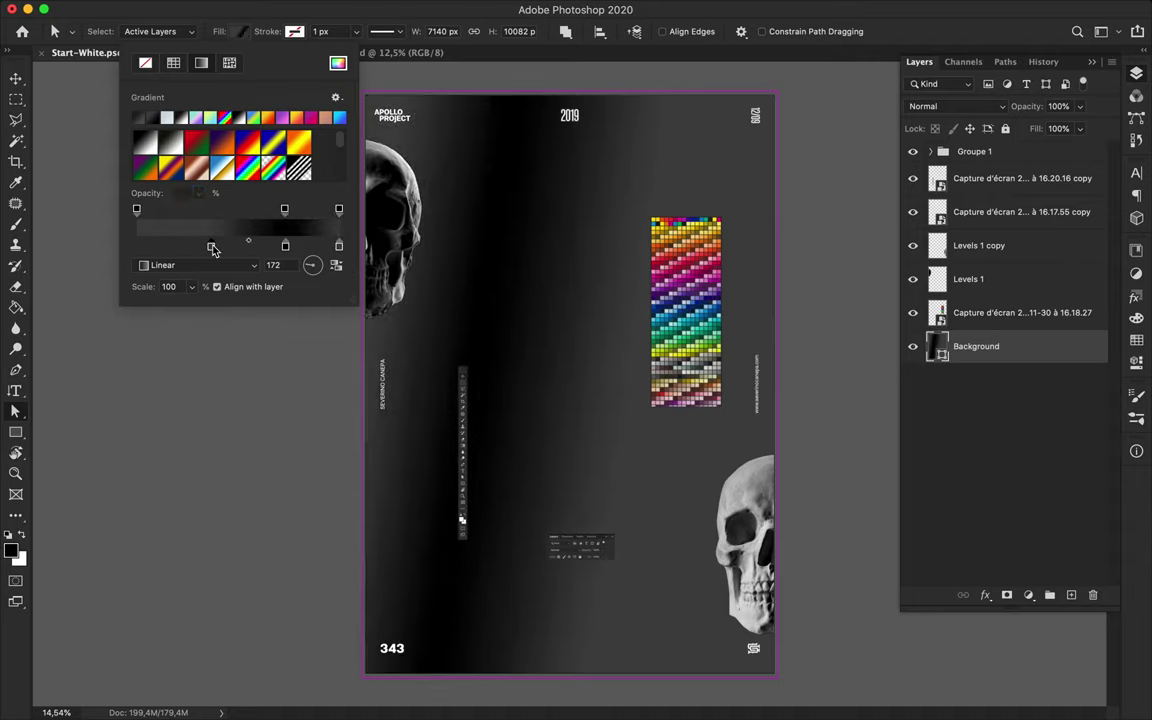
pyautogui.moveTo(212, 247); pyautogui.dragTo(263, 257)
pyautogui.moveTo(284, 209); pyautogui.dragTo(226, 212)
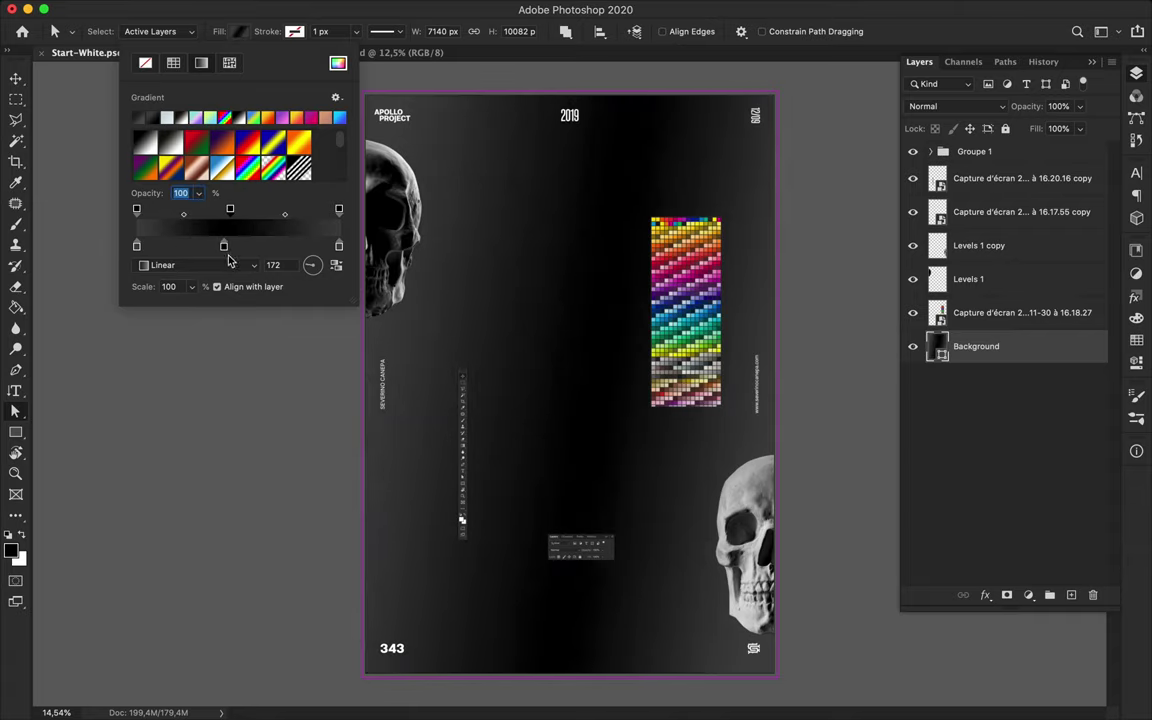
# Recolour the gradient stops to a darker grey around #2d2d2d
pyautogui.doubleClick(136, 245)
pyautogui.moveTo(663, 428); pyautogui.dragTo(592, 488)
pyautogui.click(957, 339)
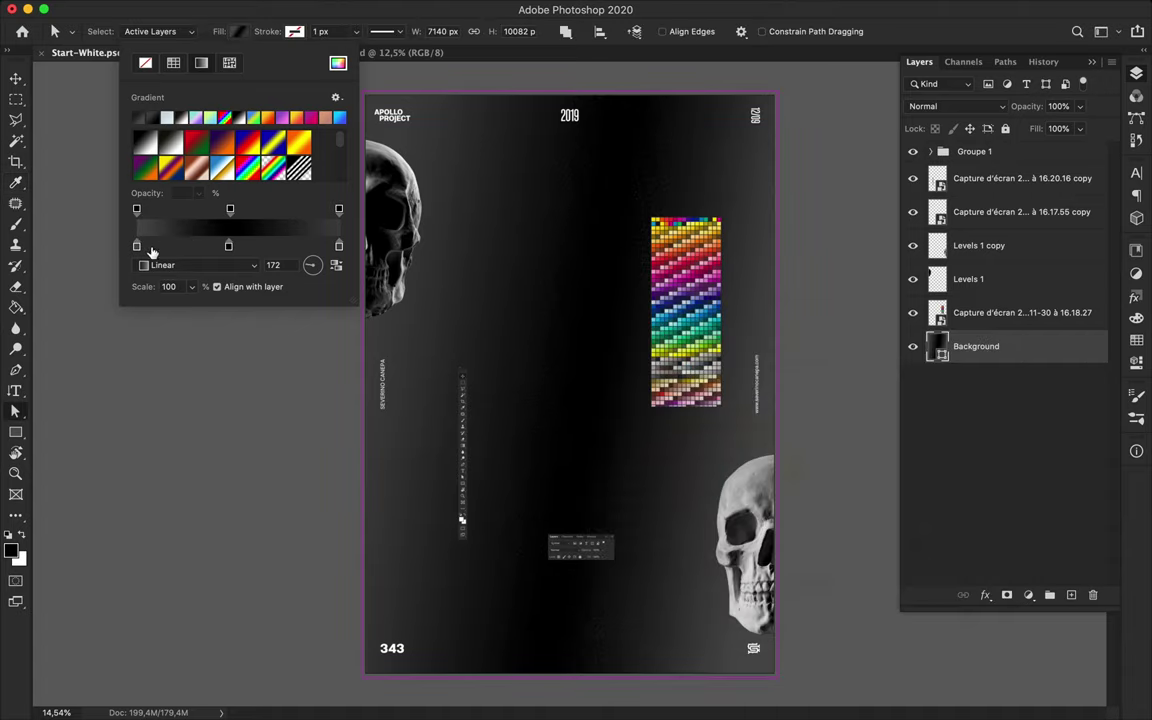
pyautogui.doubleClick(137, 246)
pyautogui.moveTo(595, 503); pyautogui.dragTo(595, 513)
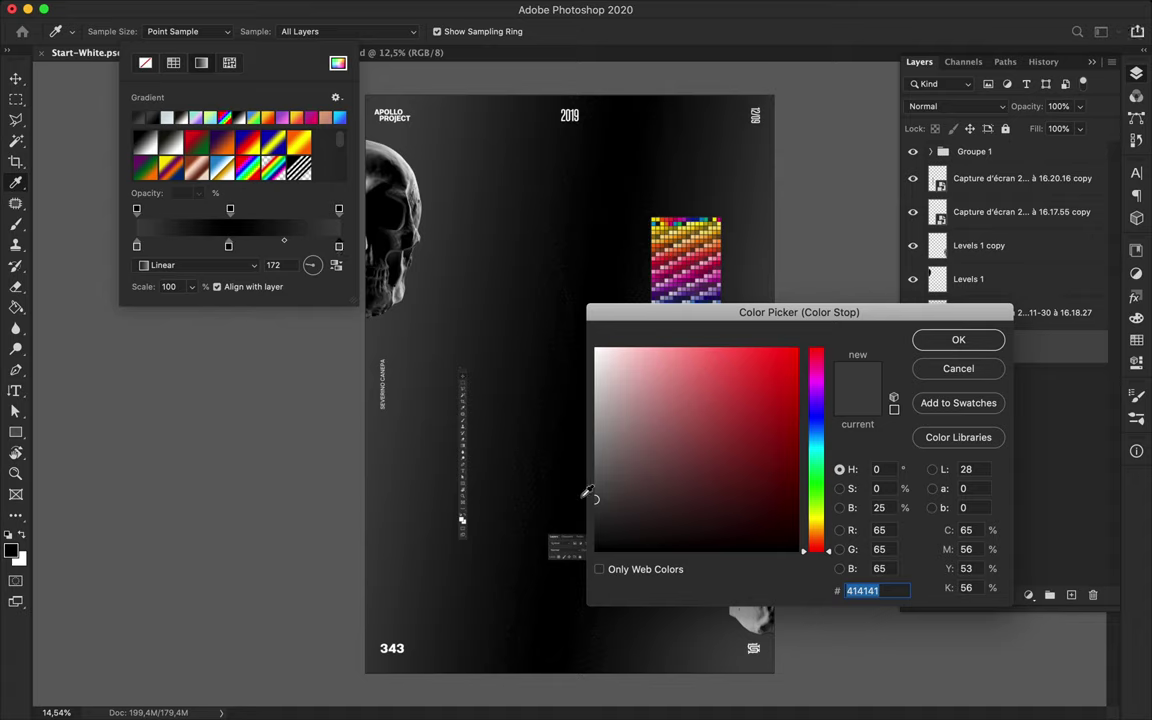
pyautogui.moveTo(595, 498); pyautogui.dragTo(590, 517)
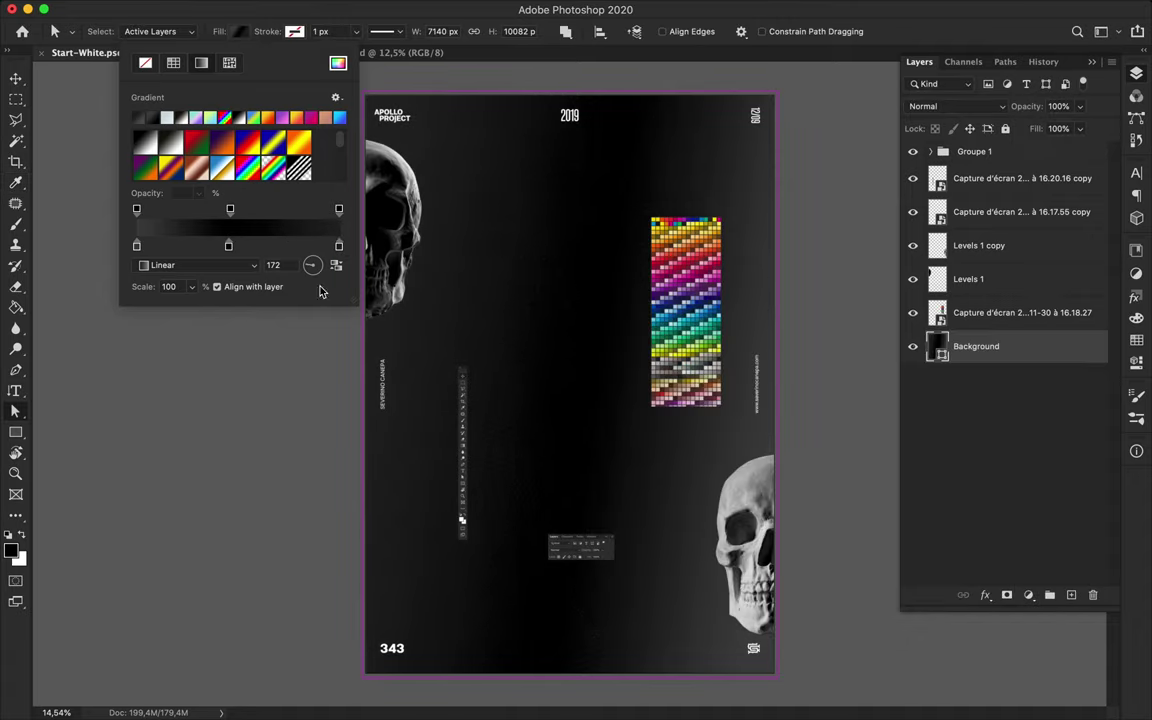
pyautogui.press('Escape')
# Duplicate the toolbar-strip screenshot higher up and toward the lower right
pyautogui.press('v')
pyautogui.click(465, 420)
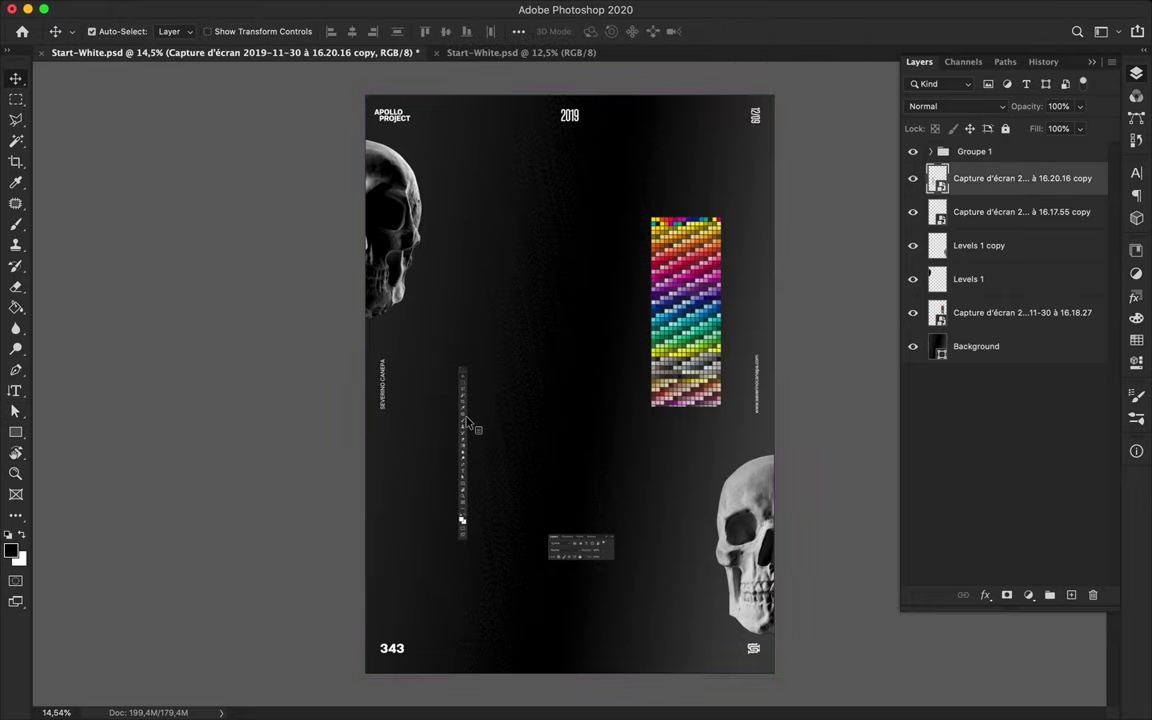
pyautogui.moveTo(443, 246); pyautogui.dragTo(443, 177)
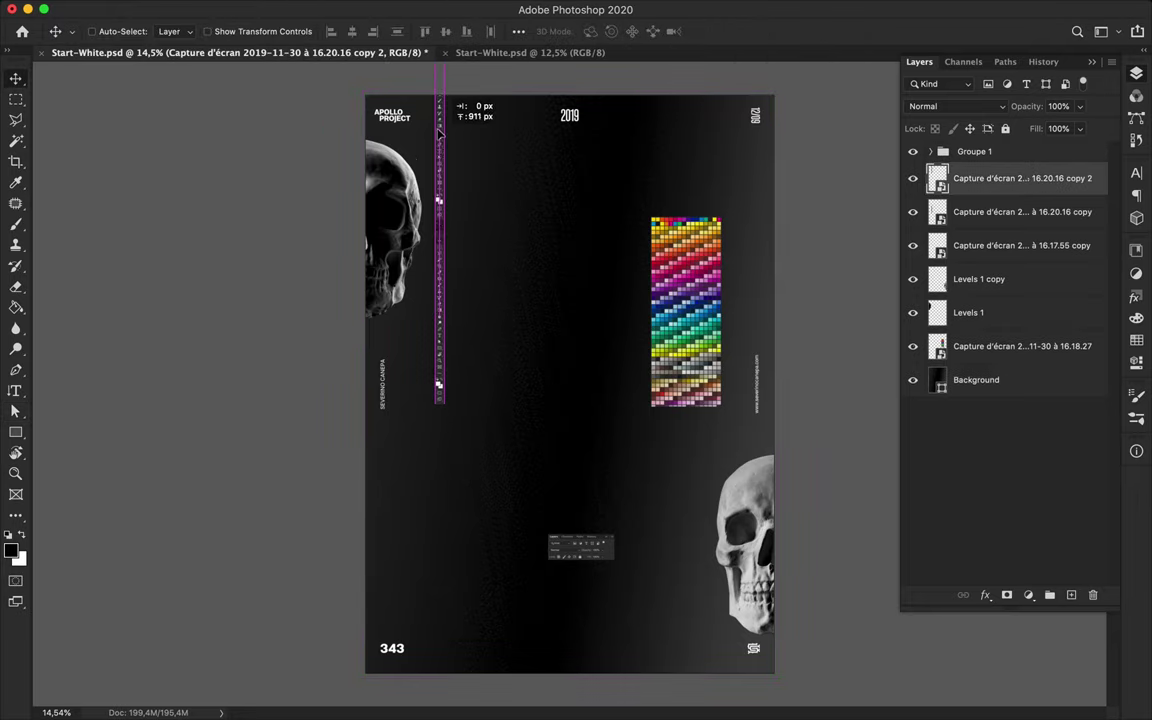
pyautogui.hotkey('ctrl', '+')
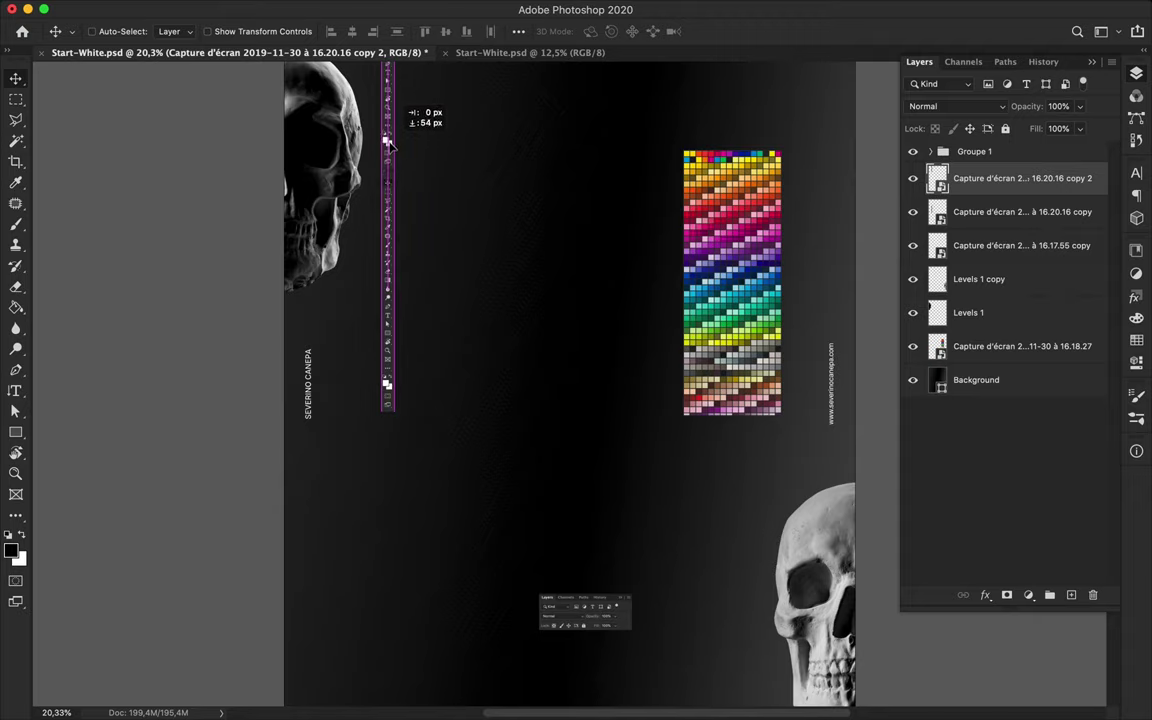
pyautogui.hotkey('ctrl', '-')
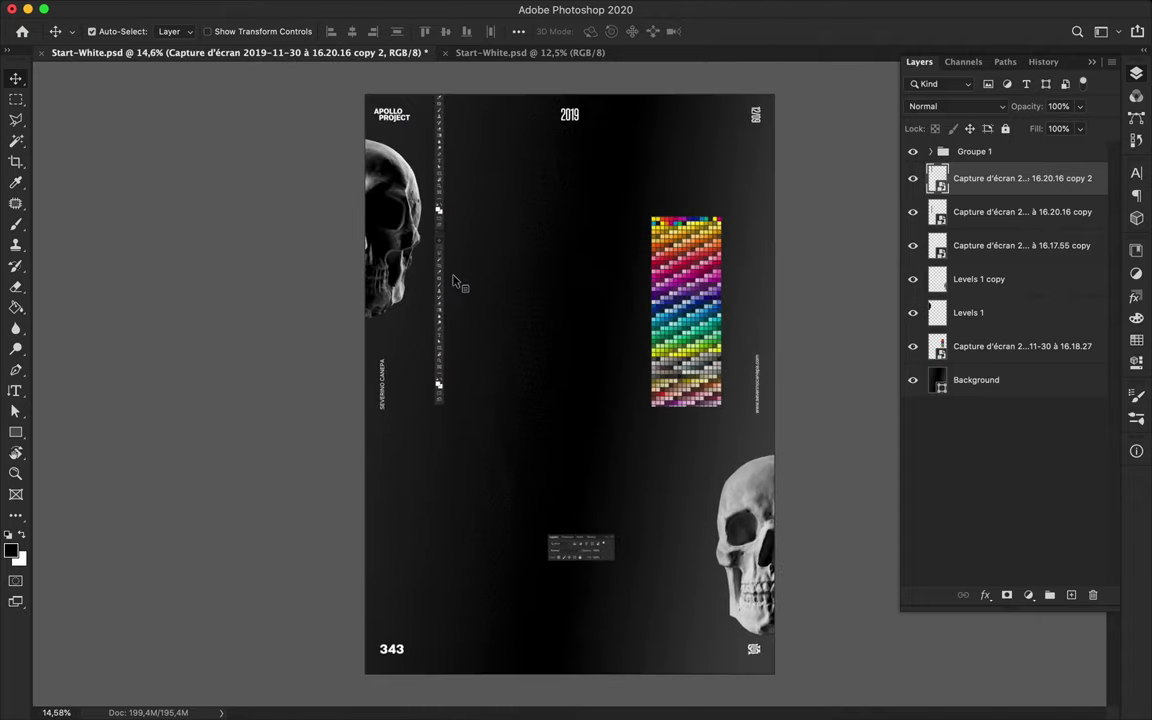
pyautogui.moveTo(442, 218)
pyautogui.mouseDown()
pyautogui.moveTo(695, 580)
pyautogui.moveTo(655, 556)
pyautogui.mouseUp()
# Make two more copies of the small Layers-panel screenshot piece beside the first
pyautogui.click(598, 565)
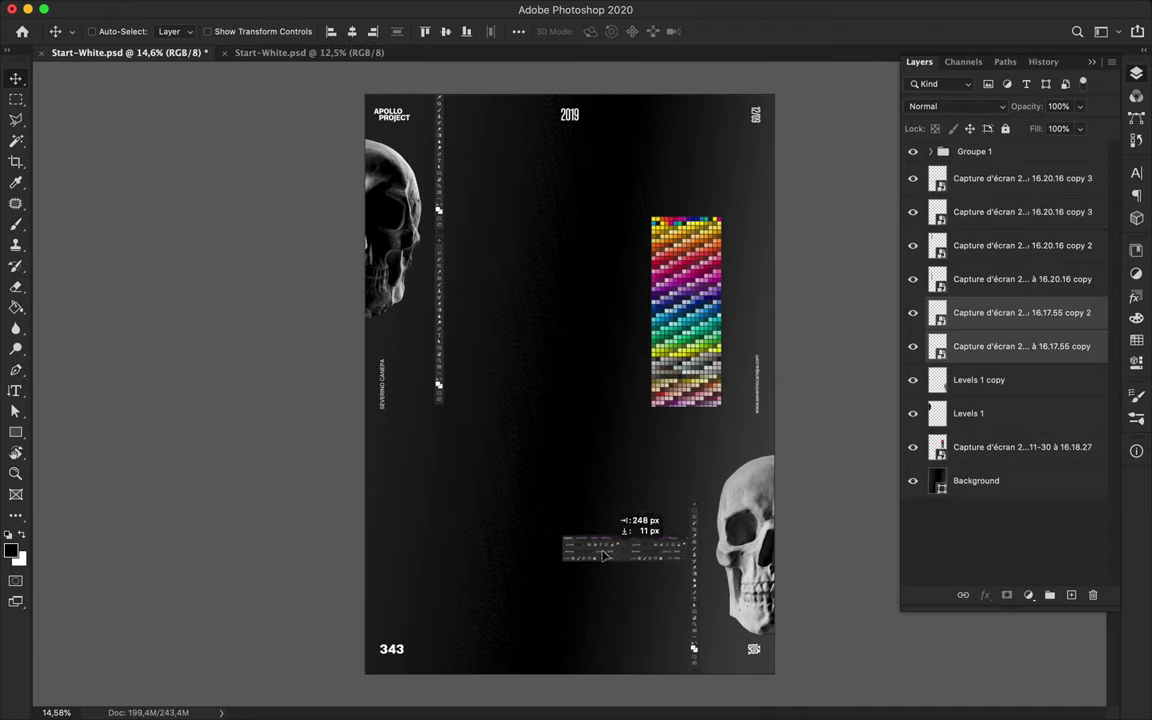
pyautogui.scroll(5, 700, 550)
pyautogui.scroll(5, 730, 543)
pyautogui.moveTo(672, 560)
pyautogui.mouseDown()
pyautogui.moveTo(464, 472)
pyautogui.moveTo(488, 472)
pyautogui.mouseUp()
pyautogui.scroll(-10, 596, 571)
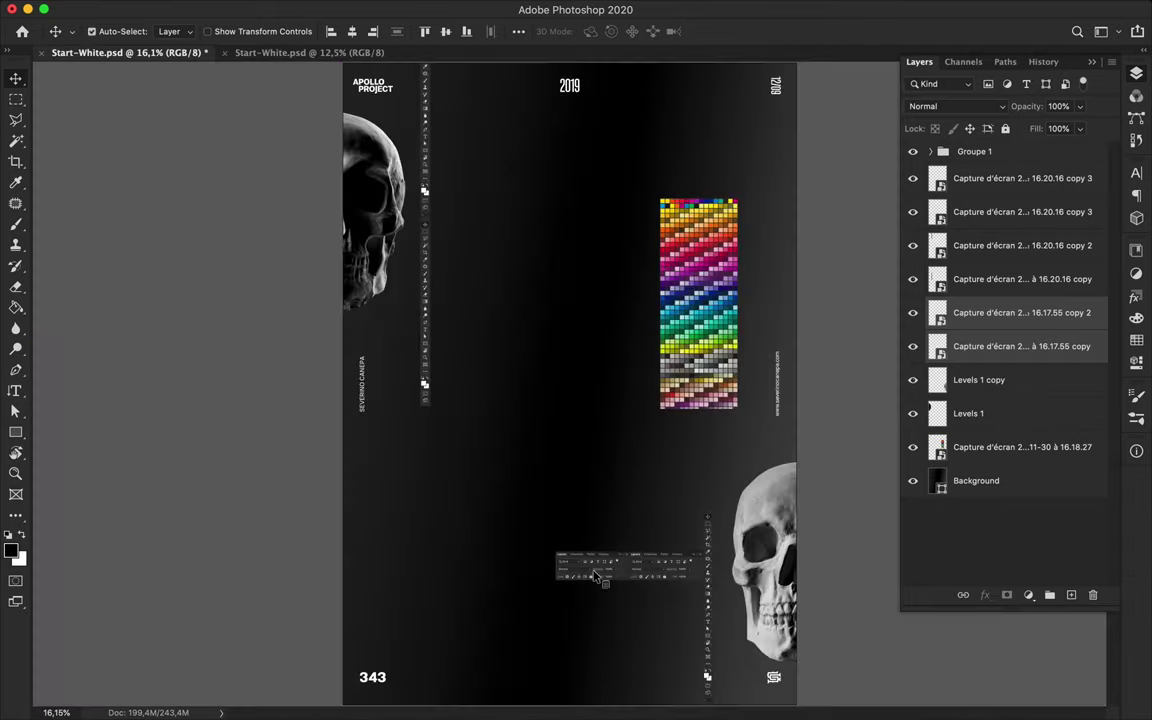
pyautogui.moveTo(596, 571); pyautogui.dragTo(592, 571)
pyautogui.scroll(5, 478, 380)
pyautogui.scroll(1, 478, 380)
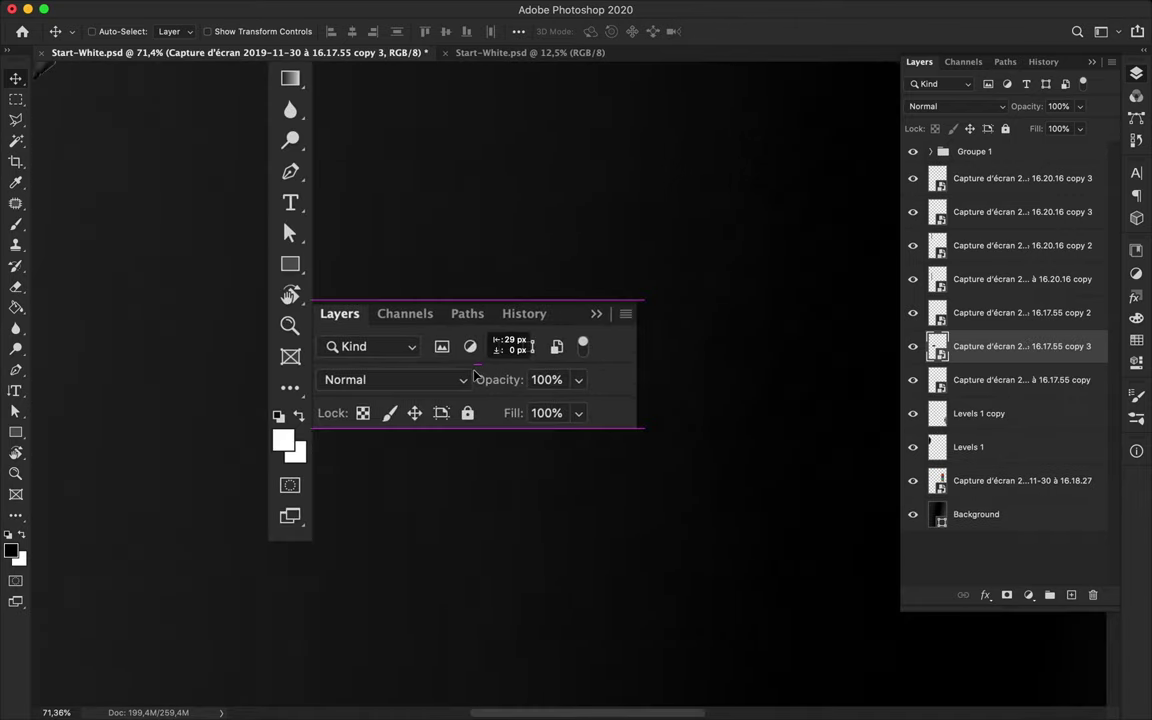
# Duplicate the Layers-panel piece up beside the left toolbar strip
pyautogui.moveTo(480, 380); pyautogui.dragTo(482, 100)
pyautogui.scroll(-1, 479, 240)
pyautogui.scroll(-2, 479, 236)
pyautogui.scroll(-3, 478, 233)
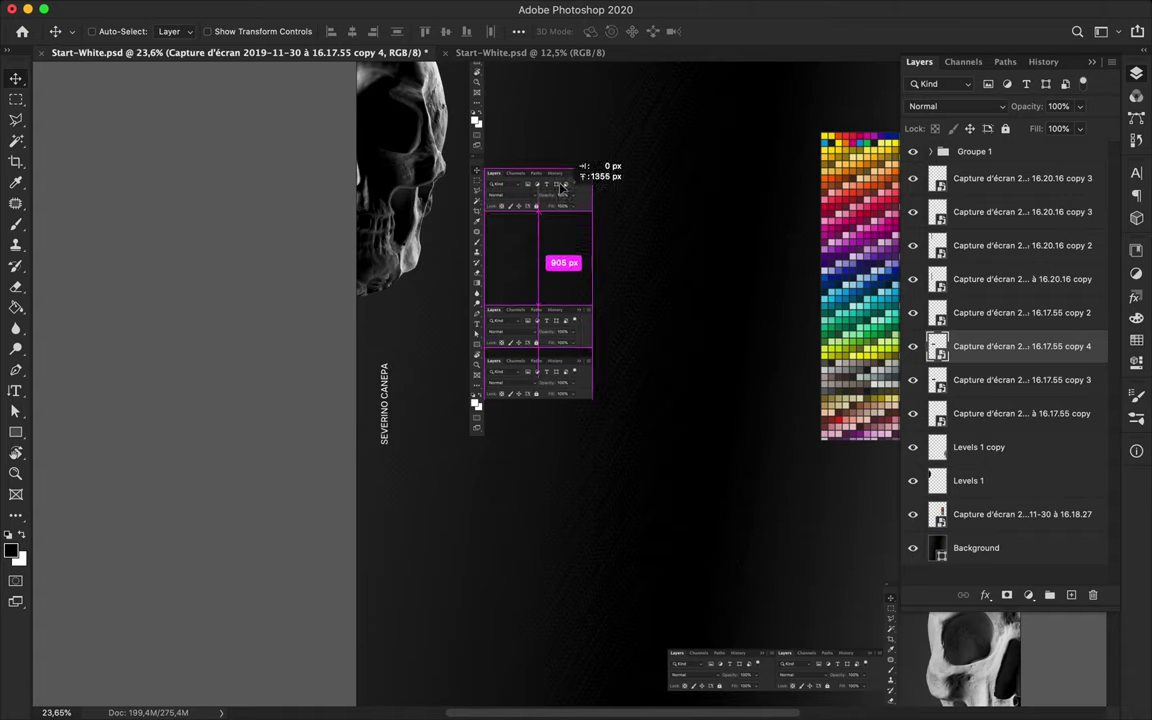
pyautogui.scroll(-1, 708, 287)
pyautogui.scroll(-2, 708, 287)
# Lower the colour-swatch column, then place a copy of it at the top left
pyautogui.moveTo(708, 287)
pyautogui.mouseDown()
pyautogui.moveTo(578, 425)
pyautogui.moveTo(646, 427)
pyautogui.mouseUp()
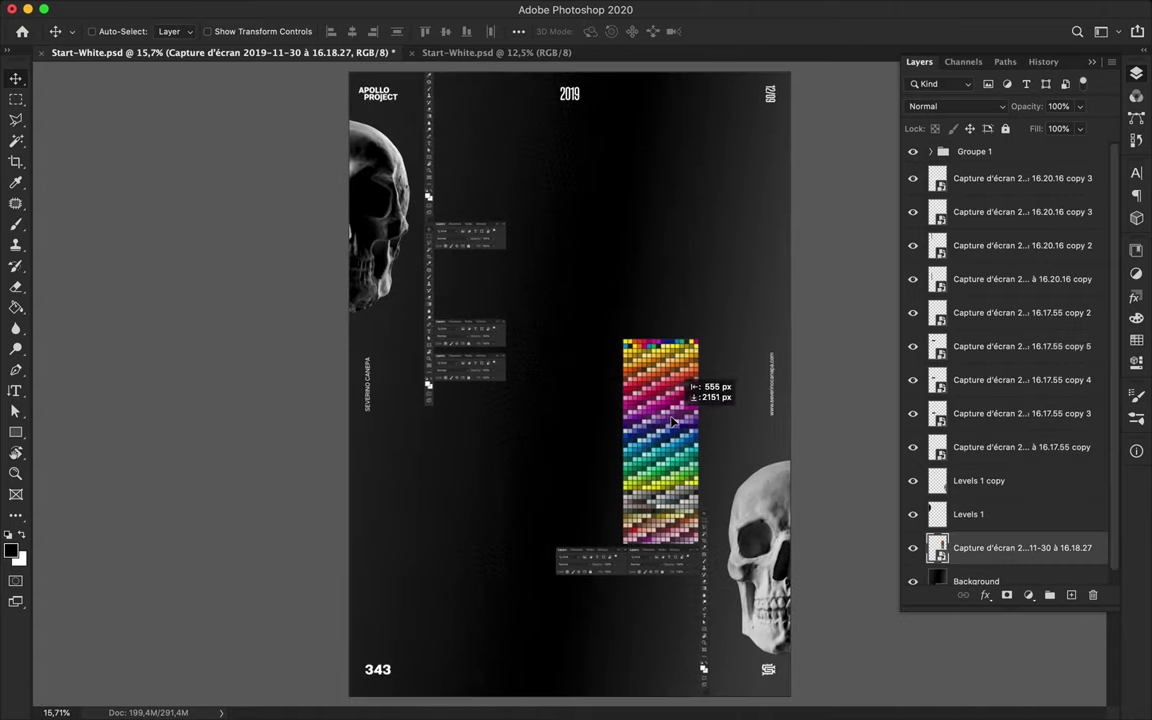
pyautogui.scroll(8, 640, 360)
pyautogui.moveTo(552, 289); pyautogui.dragTo(557, 305)
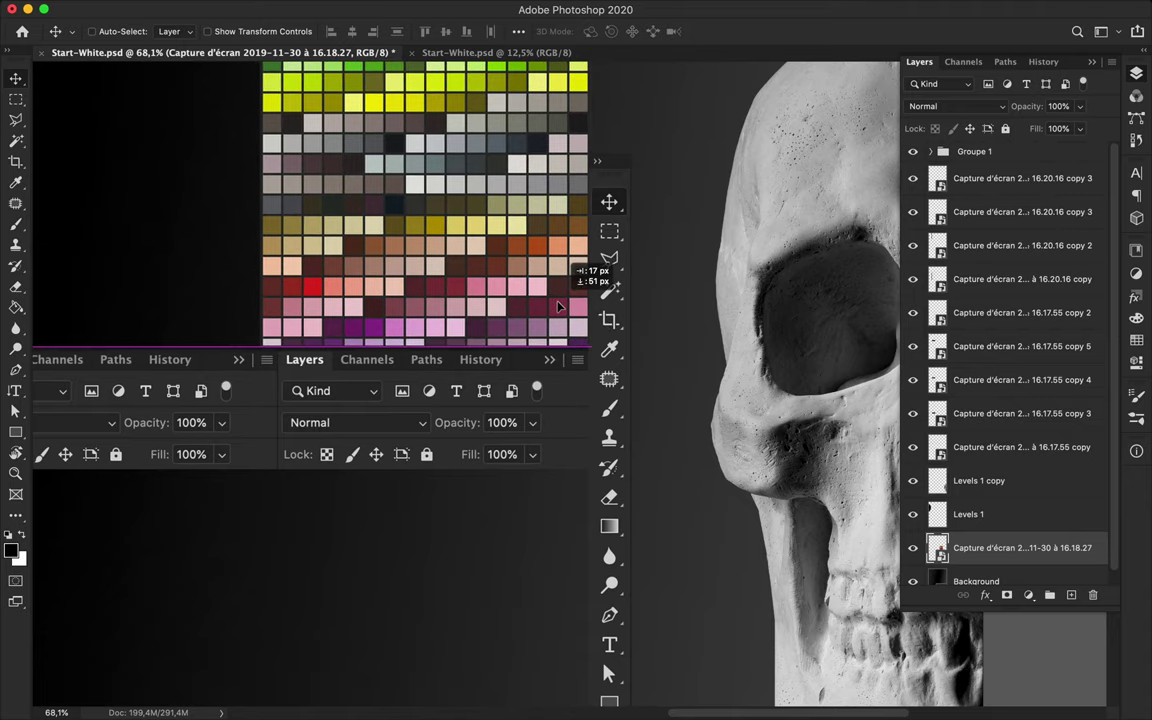
pyautogui.moveTo(560, 306); pyautogui.dragTo(561, 307)
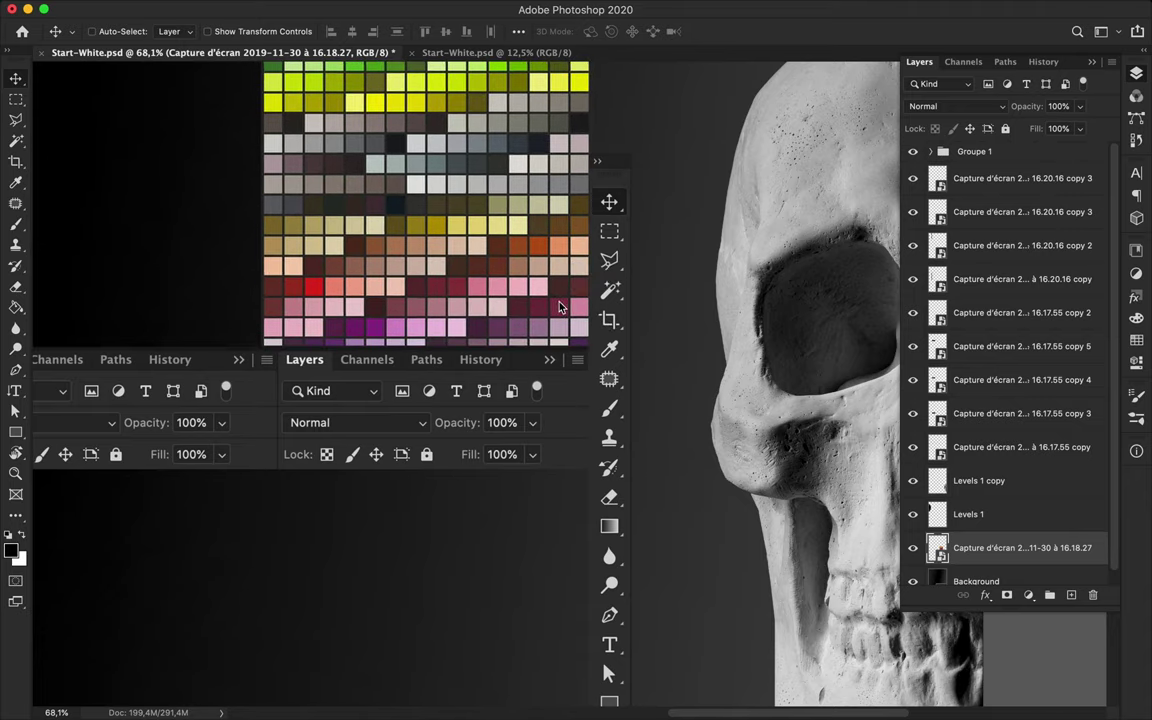
pyautogui.hotkey('ctrl', '0')
pyautogui.moveTo(668, 390)
pyautogui.mouseDown()
pyautogui.moveTo(496, 168)
pyautogui.moveTo(476, 166)
pyautogui.mouseUp()
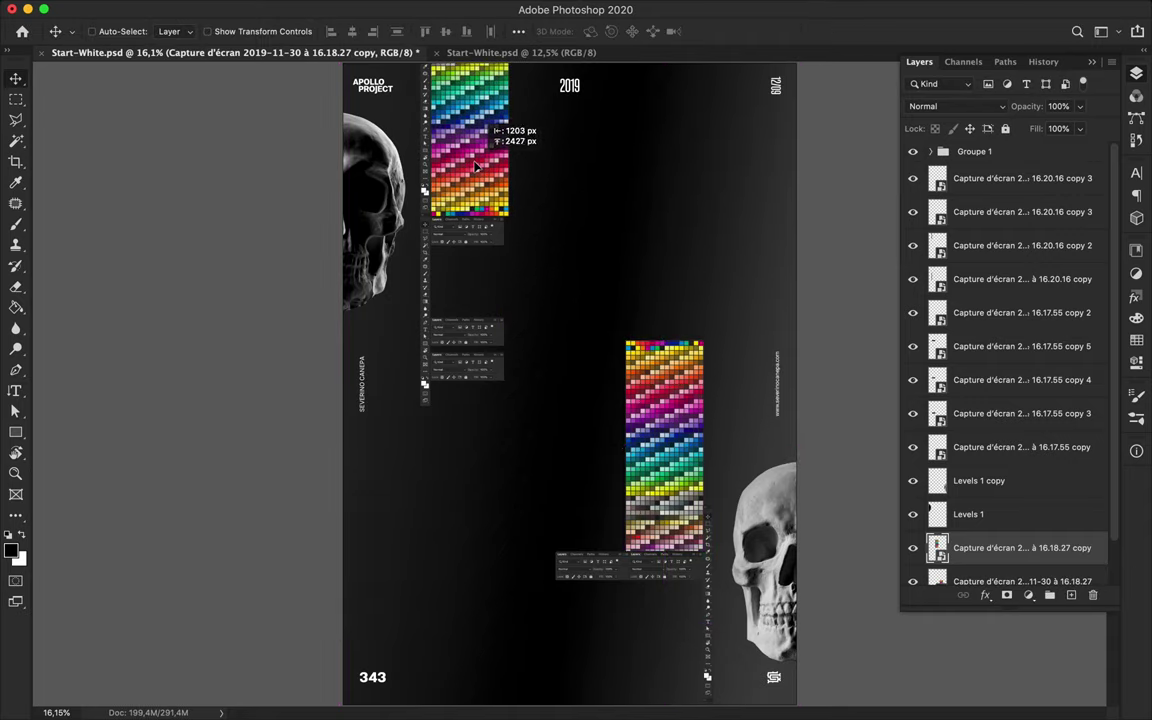
# Lasso a slice of the upper-left swatch copy, rasterize it, and move the piece to the bottom right
pyautogui.press('m')
pyautogui.press('l')
pyautogui.click(519, 227)
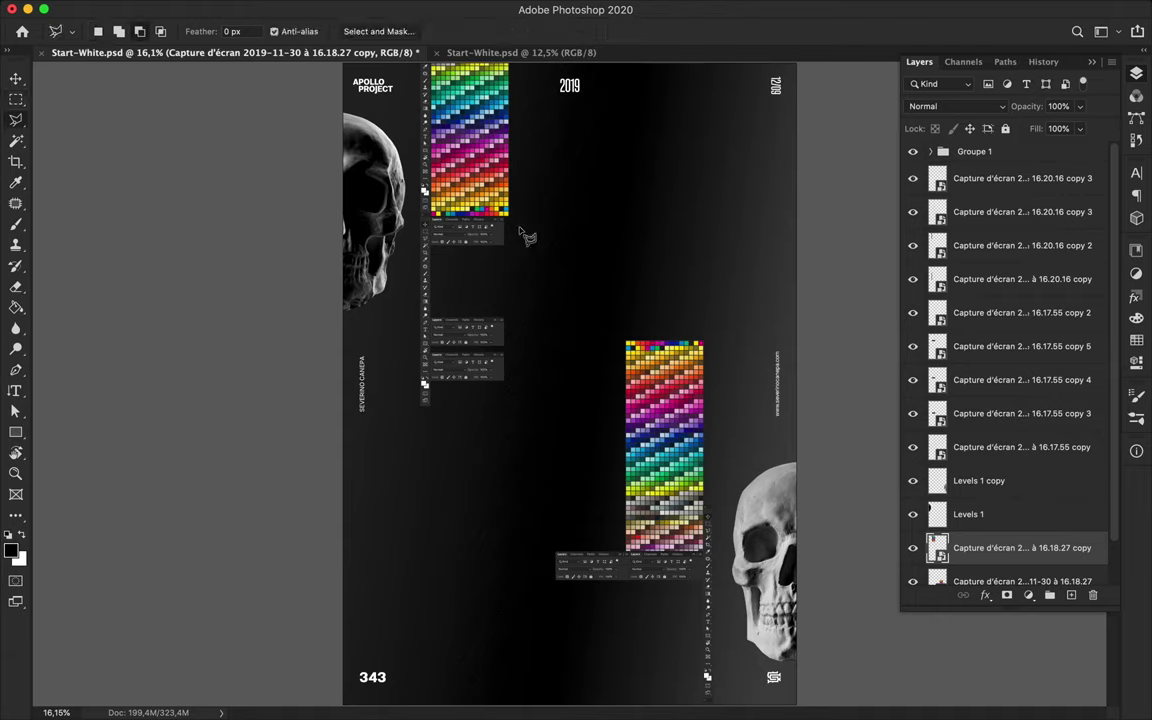
pyautogui.scroll(-2, 475, 170)
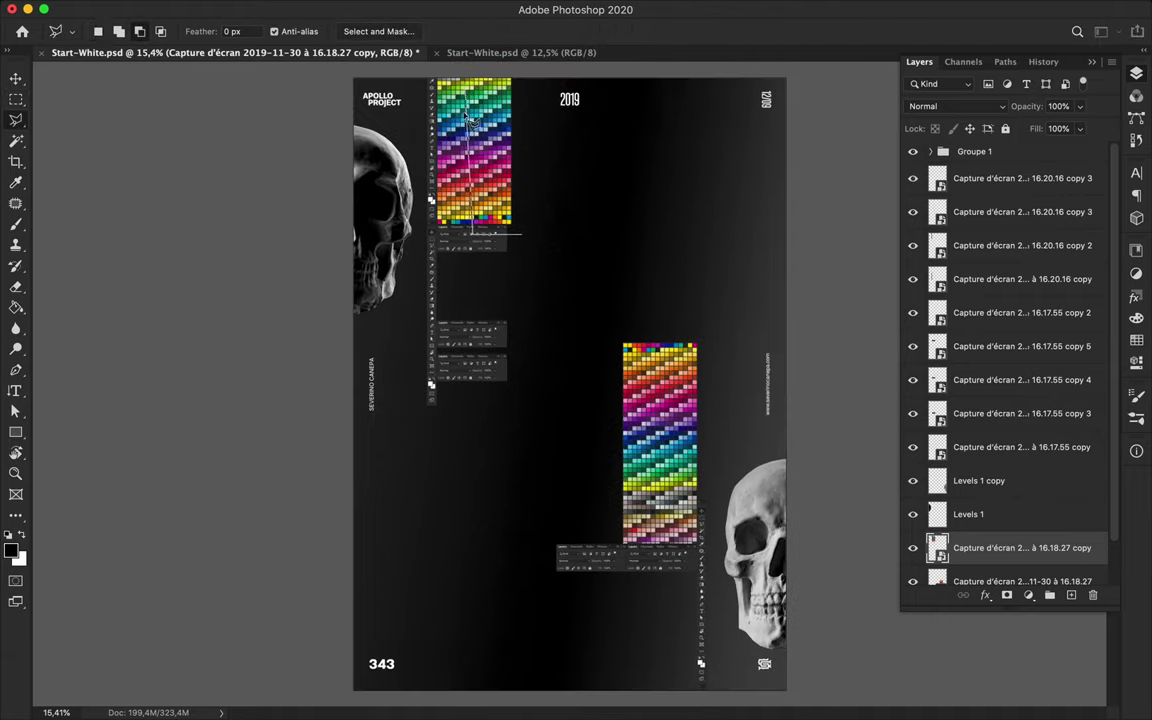
pyautogui.press('BackSpace')
pyautogui.click(694, 249)
pyautogui.rightClick(1000, 548)
pyautogui.click(840, 296)
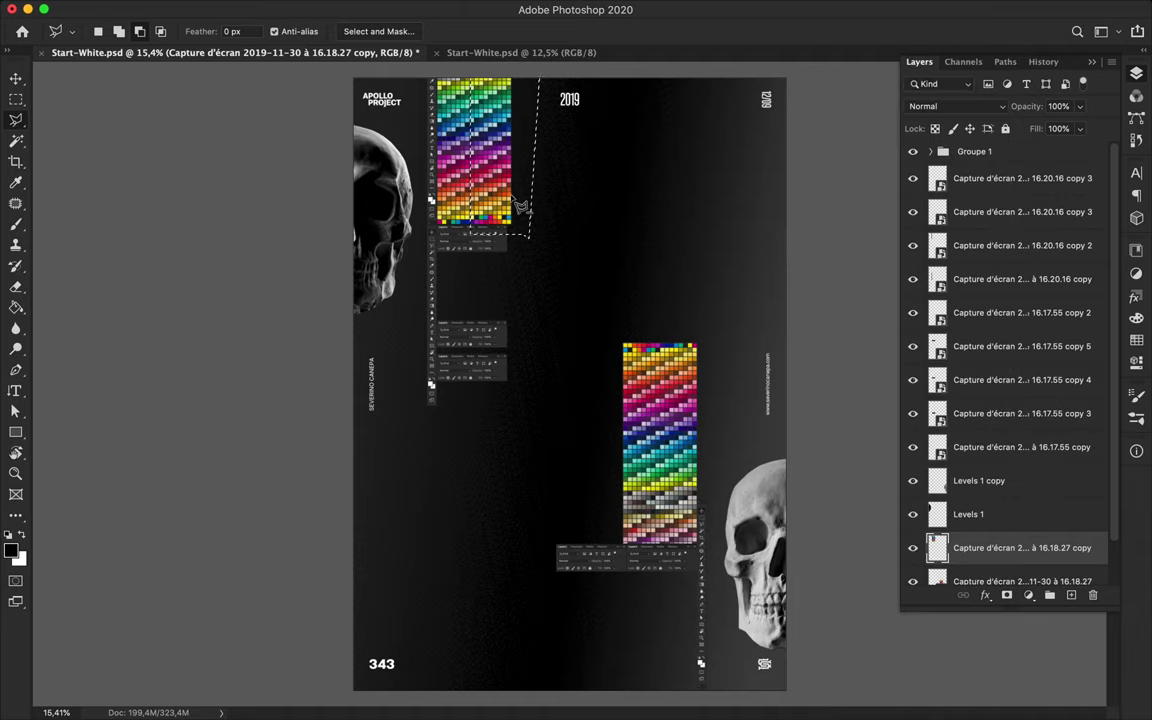
pyautogui.moveTo(409, 203)
pyautogui.mouseDown()
pyautogui.moveTo(369, 181)
pyautogui.moveTo(335, 120)
pyautogui.moveTo(783, 710)
pyautogui.mouseUp()
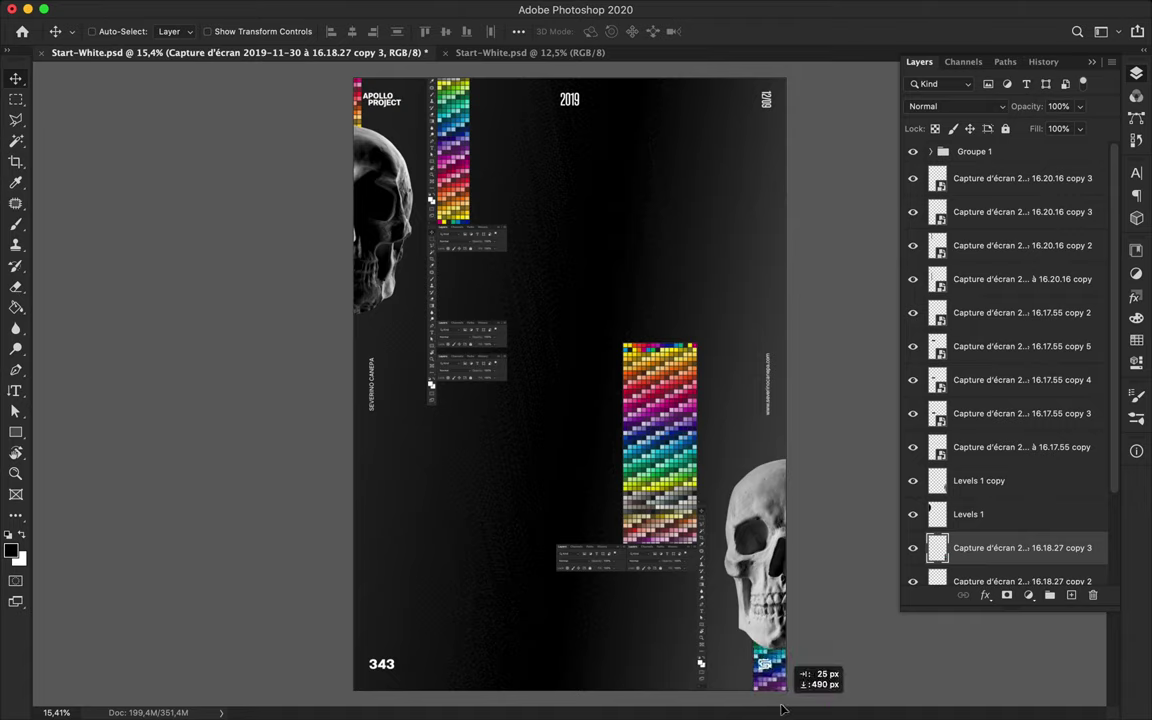
pyautogui.click(683, 481)
pyautogui.press('m')
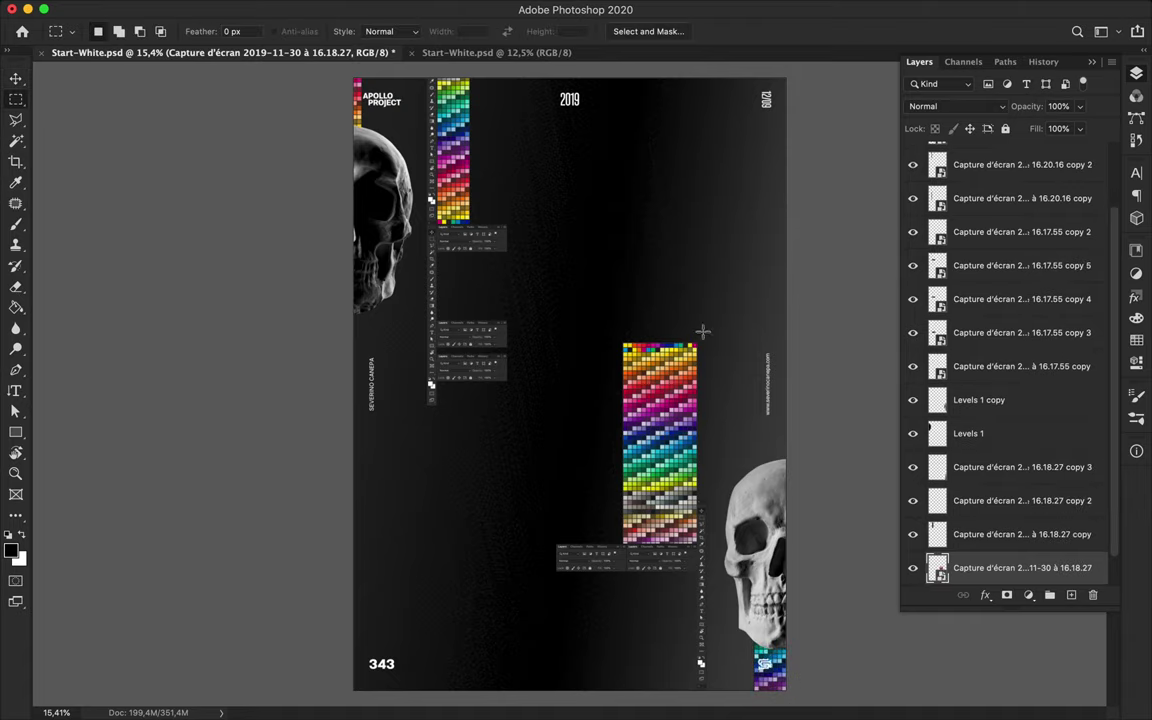
# Copy the fourth swatch row onto its own layer and slide it far left
pyautogui.scroll(5, 665, 380)
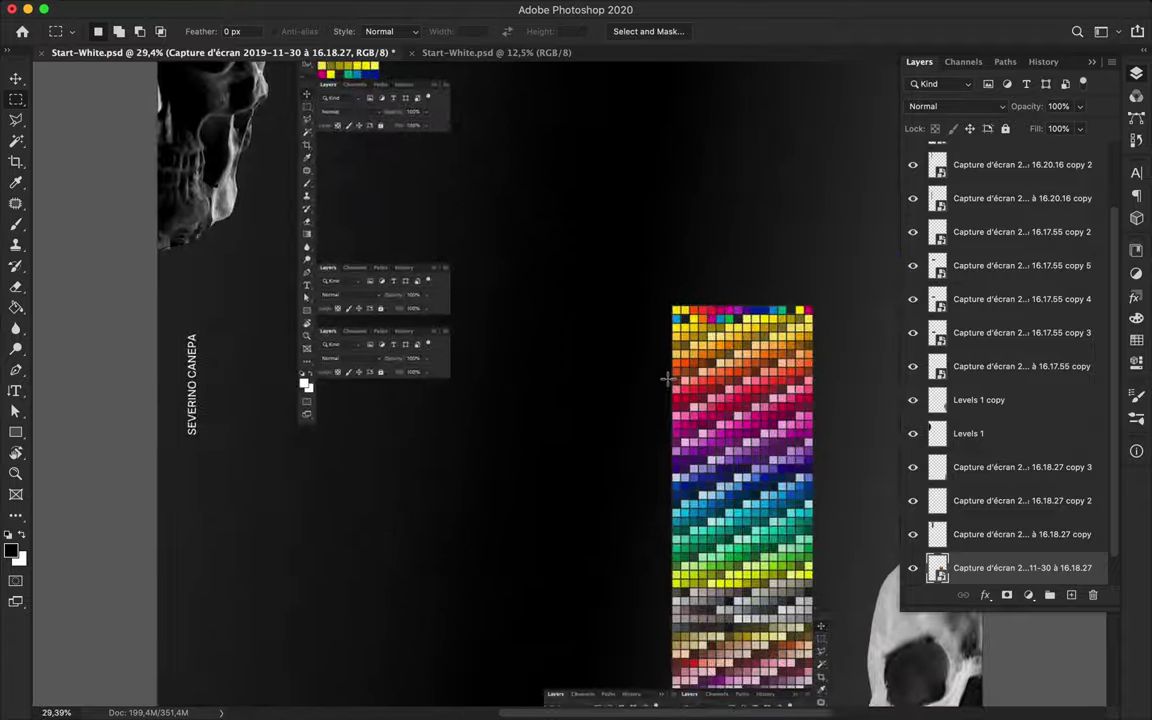
pyautogui.scroll(5, 665, 380)
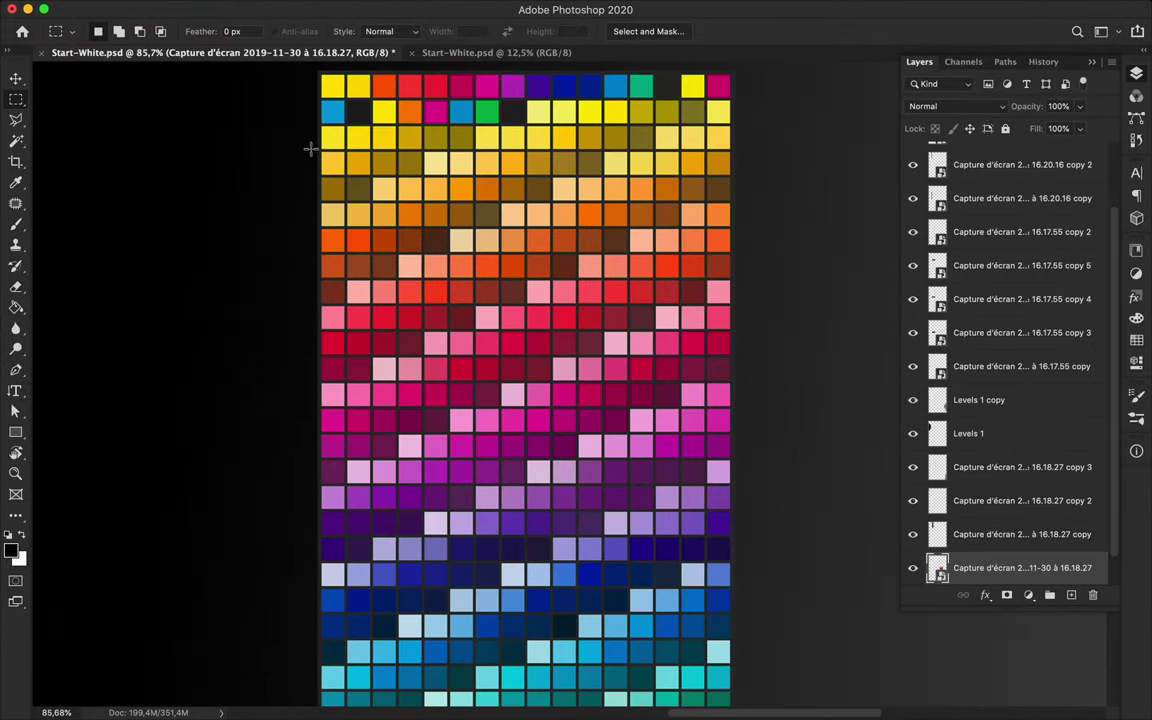
pyautogui.moveTo(315, 150); pyautogui.dragTo(758, 177)
pyautogui.hotkey('ctrl', 'j')
pyautogui.press('v')
pyautogui.moveTo(577, 172); pyautogui.dragTo(290, 170)
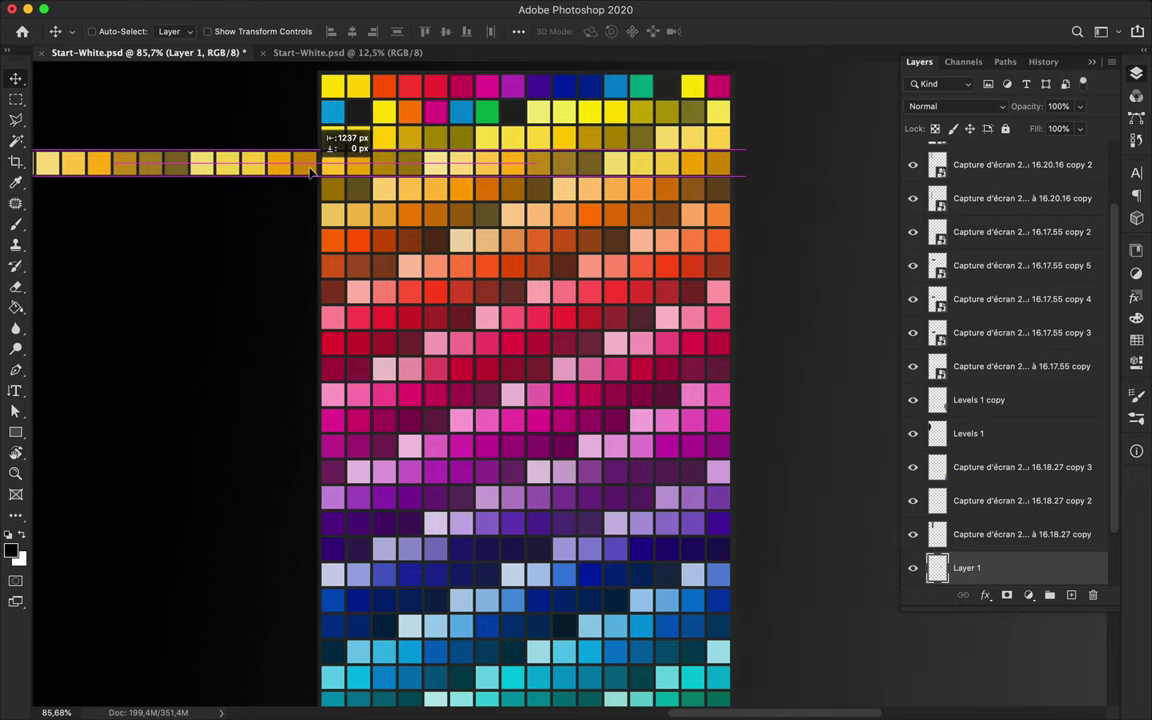
pyautogui.scroll(-2, 346, 203)
# Copy the third swatch row onto a new layer, slide it right, and save
pyautogui.press('m')
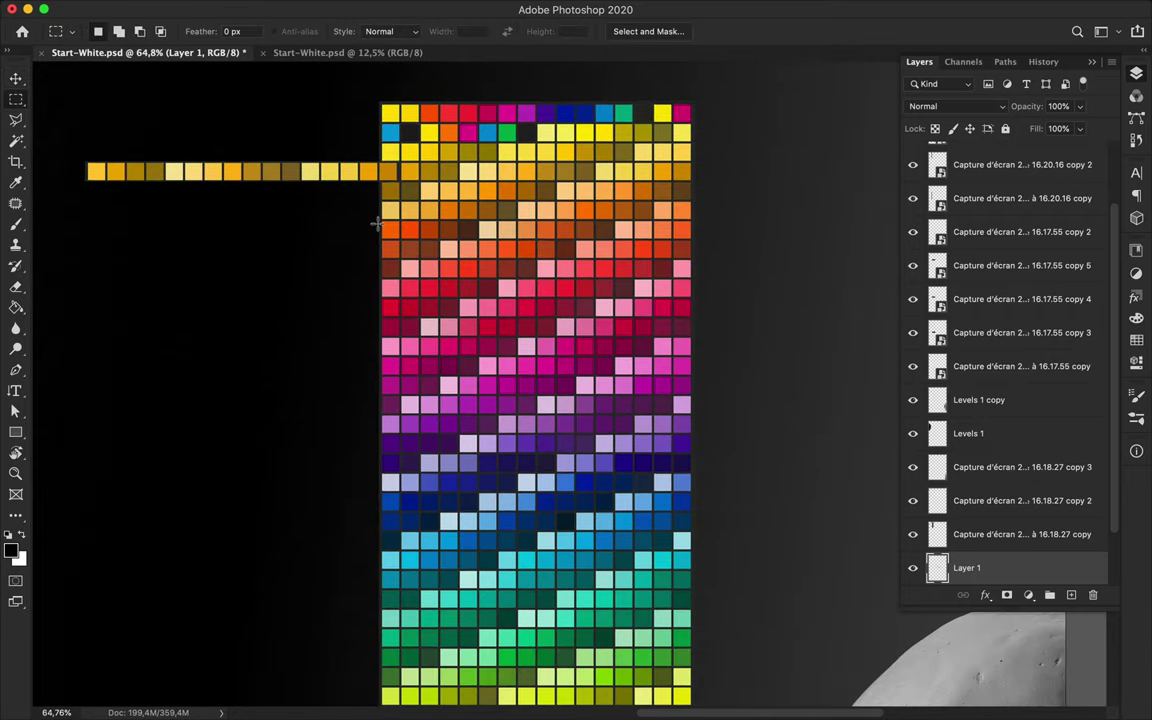
pyautogui.scroll(3, 272, 142)
pyautogui.moveTo(269, 130); pyautogui.dragTo(797, 159)
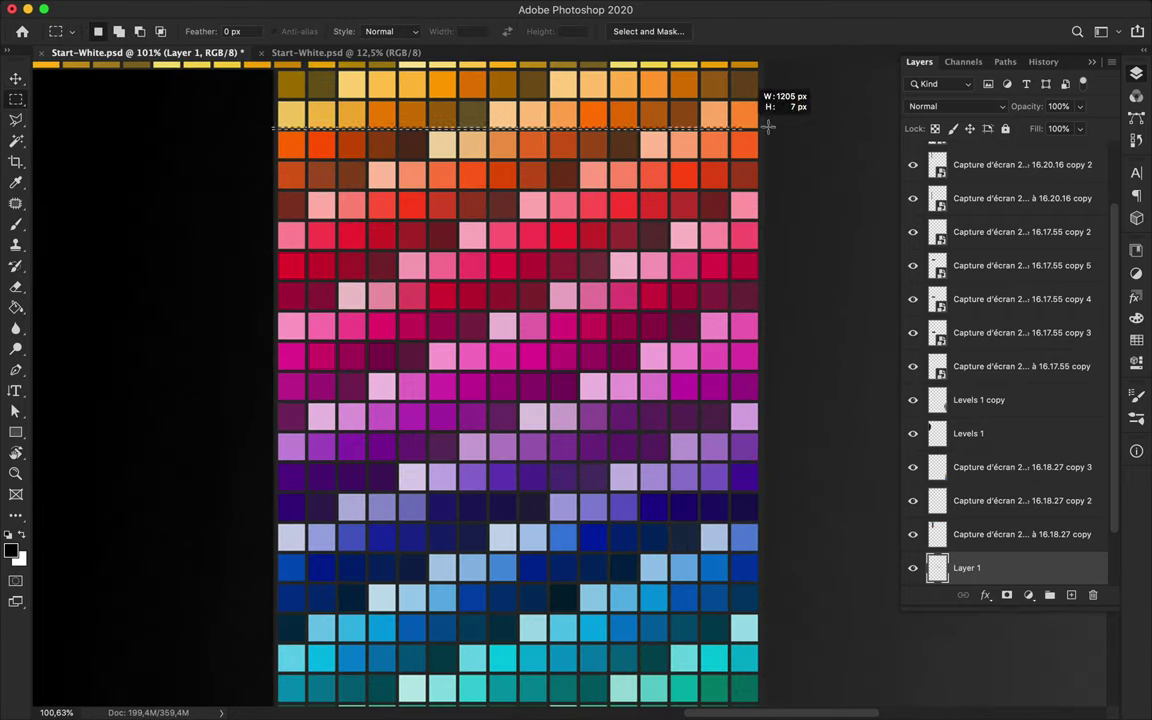
pyautogui.hotkey('ctrl', 'c')
pyautogui.click(700, 246)
pyautogui.hotkey('ctrl', 'j')
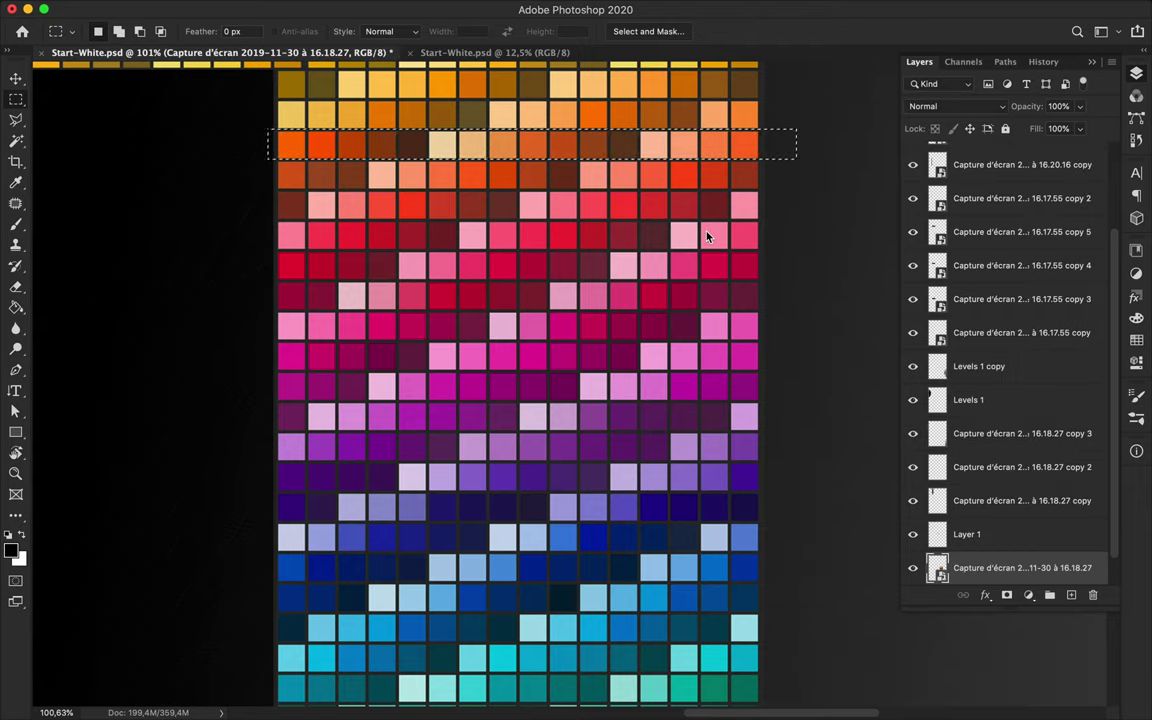
pyautogui.press('v')
pyautogui.moveTo(258, 150); pyautogui.dragTo(765, 155)
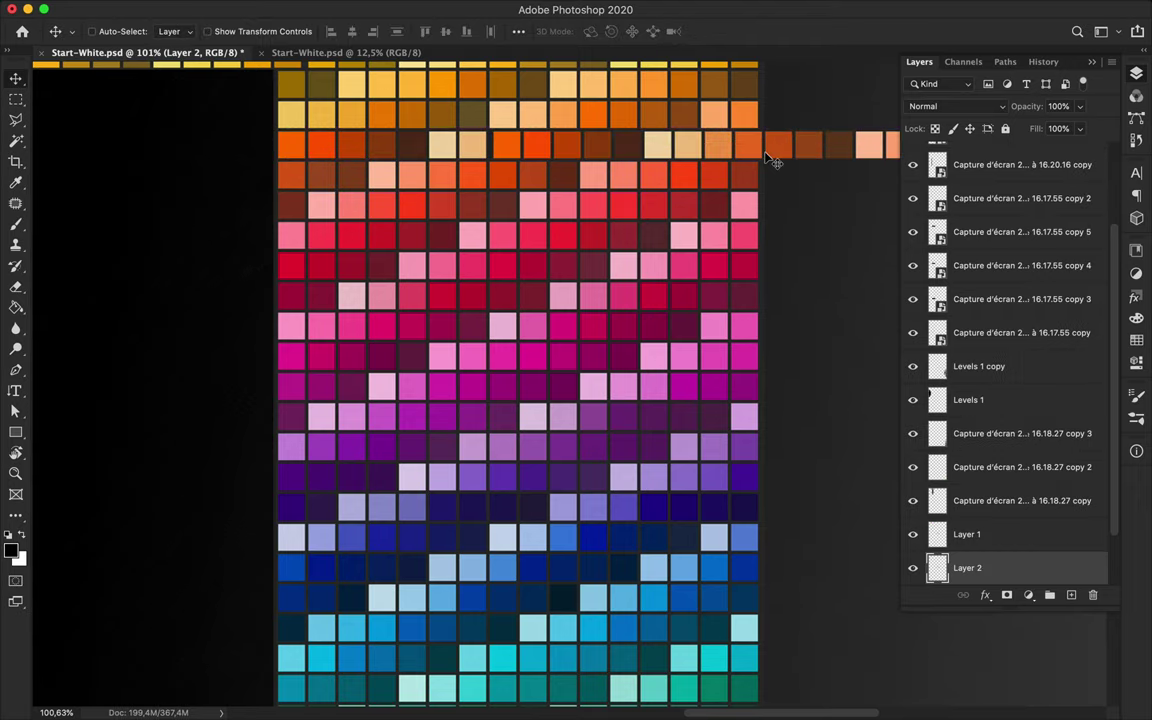
pyautogui.hotkey('ctrl', '0')
pyautogui.hotkey('ctrl', 's')
# Add a large APOLLO title that bleeds off the poster's upper right
pyautogui.press('t')
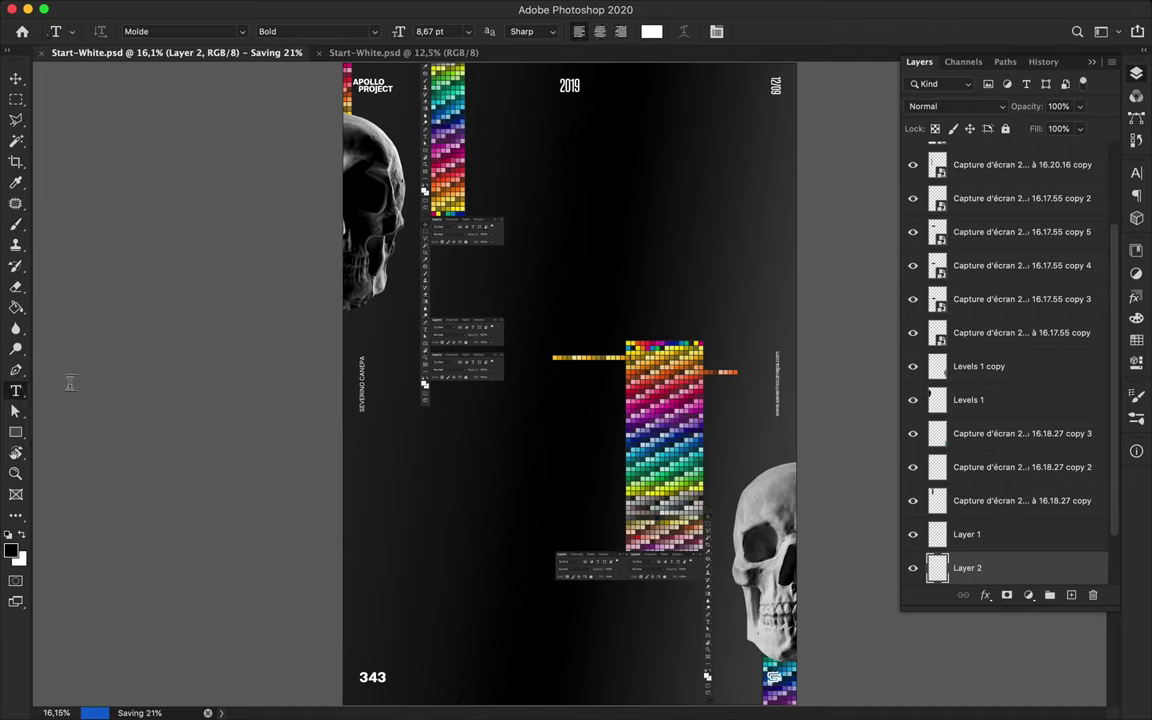
pyautogui.click(522, 268)
pyautogui.hotkey('ctrl', 'Return')
pyautogui.hotkey('ctrl', 't')
pyautogui.moveTo(530, 265); pyautogui.dragTo(813, 137)
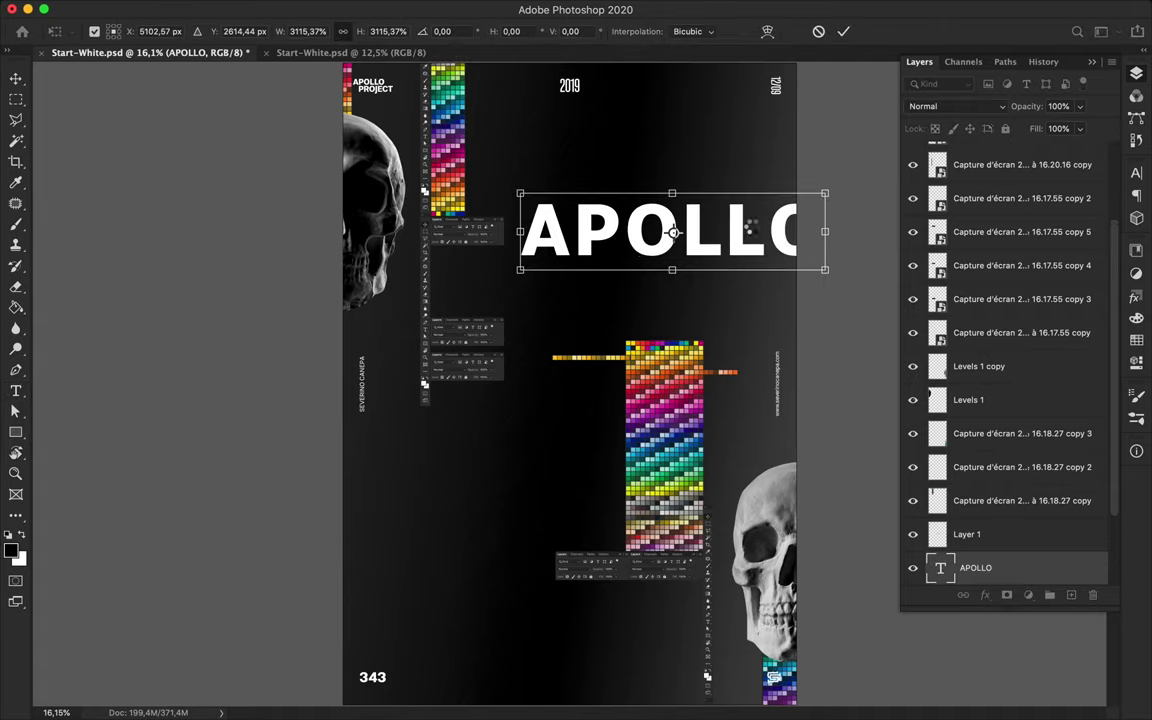
pyautogui.press('Return')
pyautogui.press('v')
pyautogui.moveTo(742, 234)
pyautogui.mouseDown()
pyautogui.moveTo(835, 208)
pyautogui.moveTo(790, 236)
pyautogui.mouseUp()
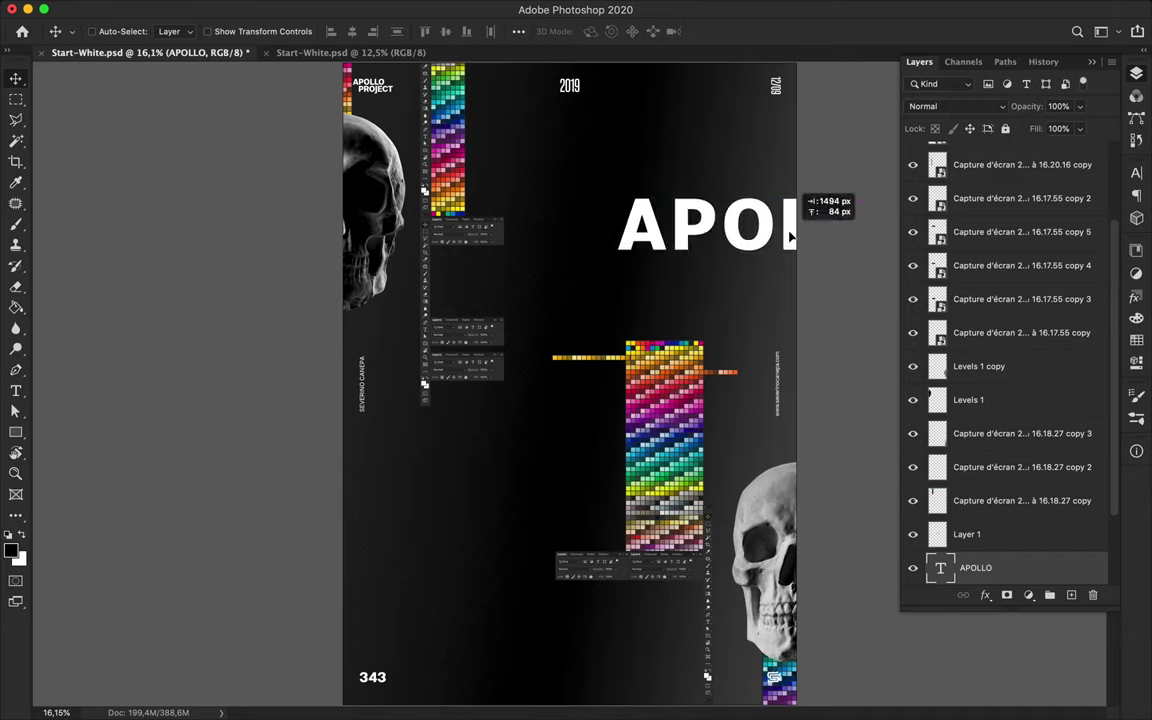
# Place a duplicate APOLLO title at the poster's lower-left edge
pyautogui.moveTo(789, 236)
pyautogui.keyDown('alt'); pyautogui.mouseDown()
pyautogui.moveTo(650, 333)
pyautogui.moveTo(355, 590)
pyautogui.mouseUp(); pyautogui.keyUp('alt')
pyautogui.moveTo(960, 565); pyautogui.dragTo(1071, 595)
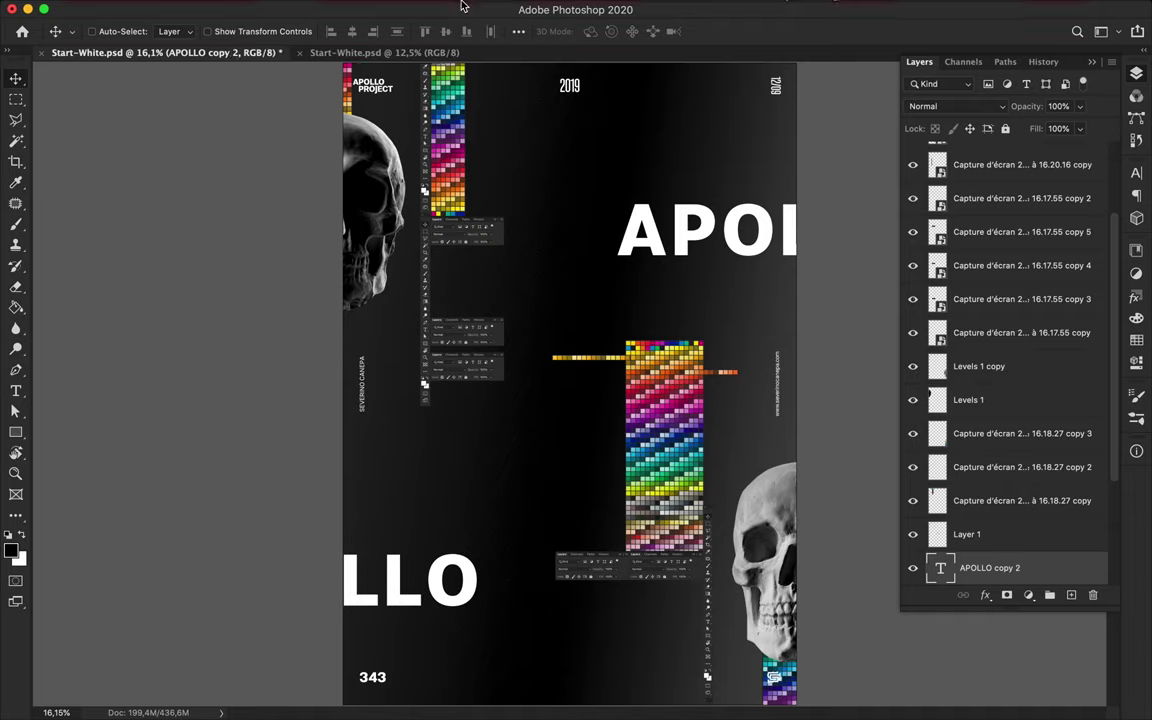
pyautogui.click(374, 8)
pyautogui.moveTo(391, 260)
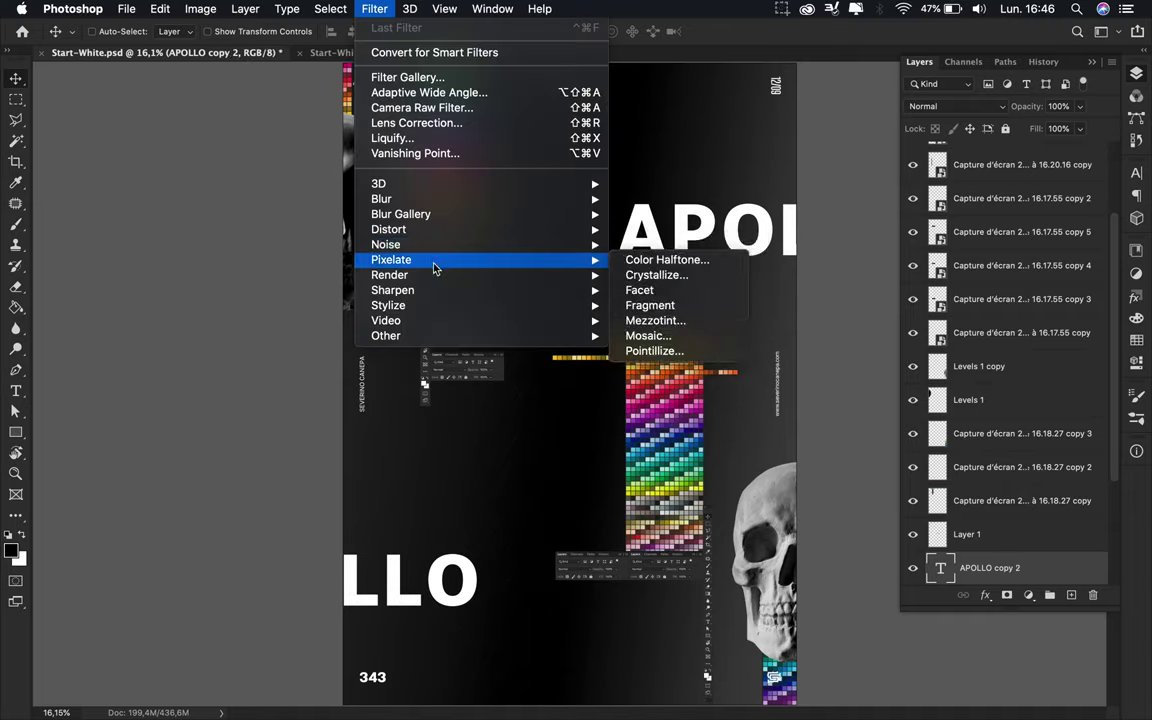
# Apply a Mosaic smart filter with cell size 99 to the APOLLO copy and reposition it
pyautogui.click(648, 336)
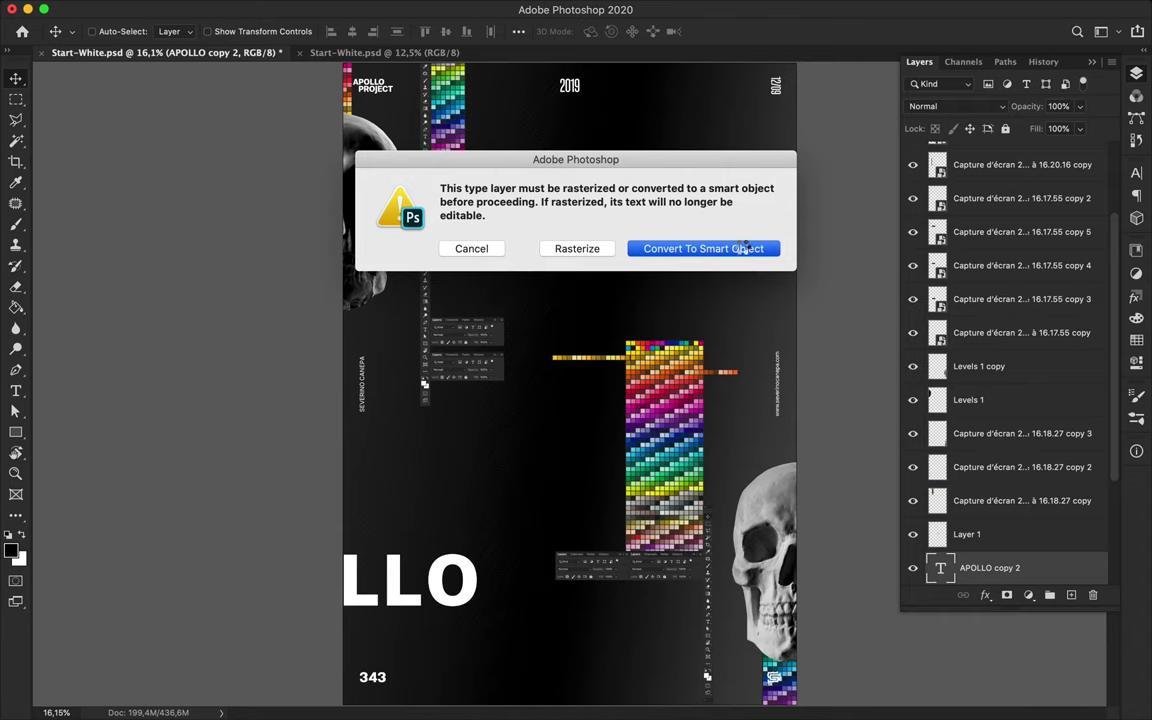
pyautogui.click(672, 225)
pyautogui.moveTo(71, 257); pyautogui.dragTo(81, 255)
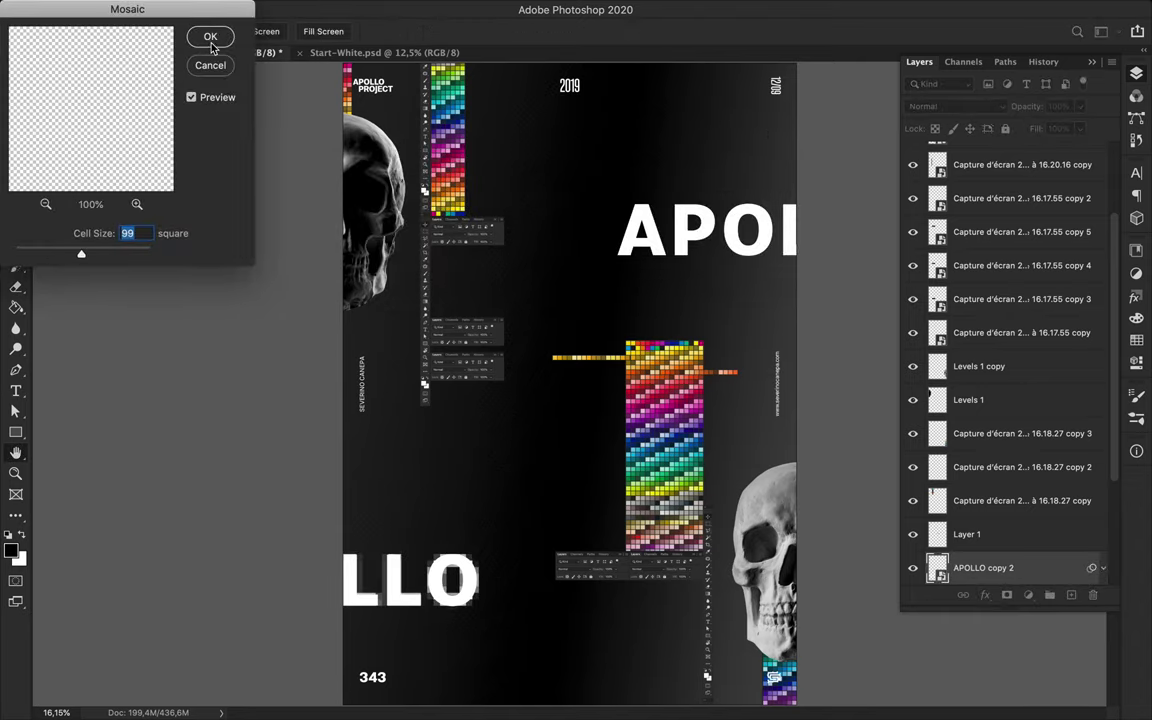
pyautogui.click(211, 38)
pyautogui.moveTo(420, 511)
pyautogui.mouseDown()
pyautogui.moveTo(430, 564)
pyautogui.moveTo(686, 266)
pyautogui.mouseUp()
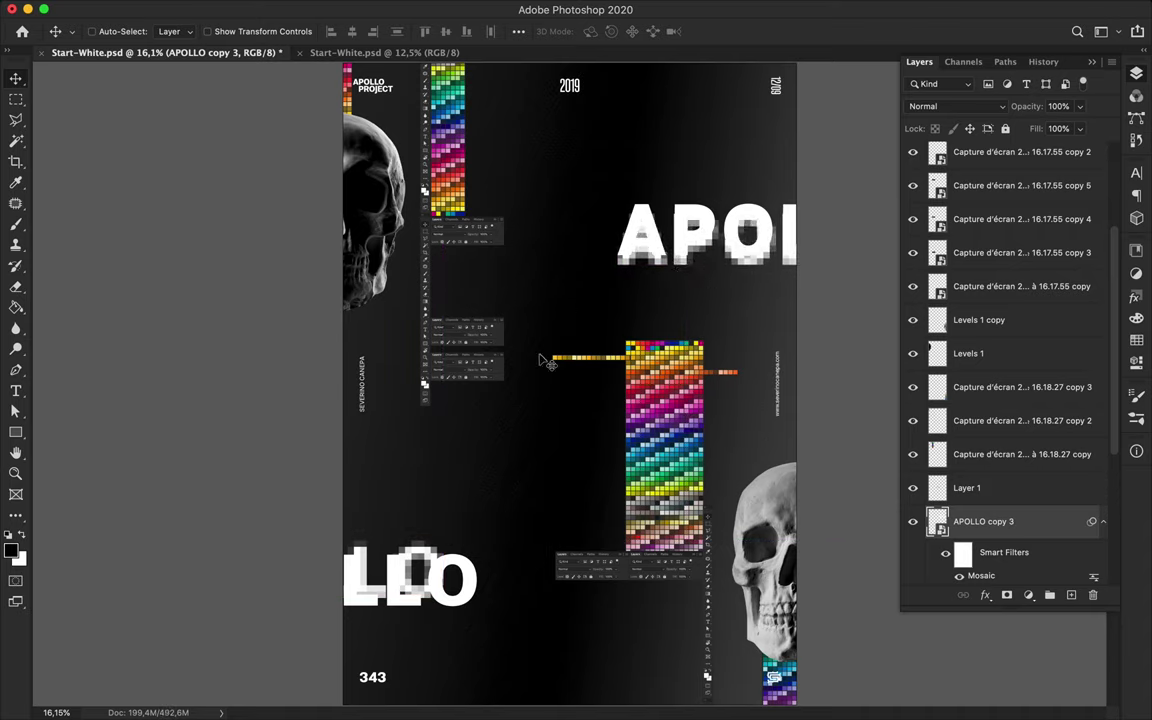
pyautogui.hotkey('alt', ',')
# Draw a large circle with the Ellipse tool over the poster's upper half
pyautogui.press('u')
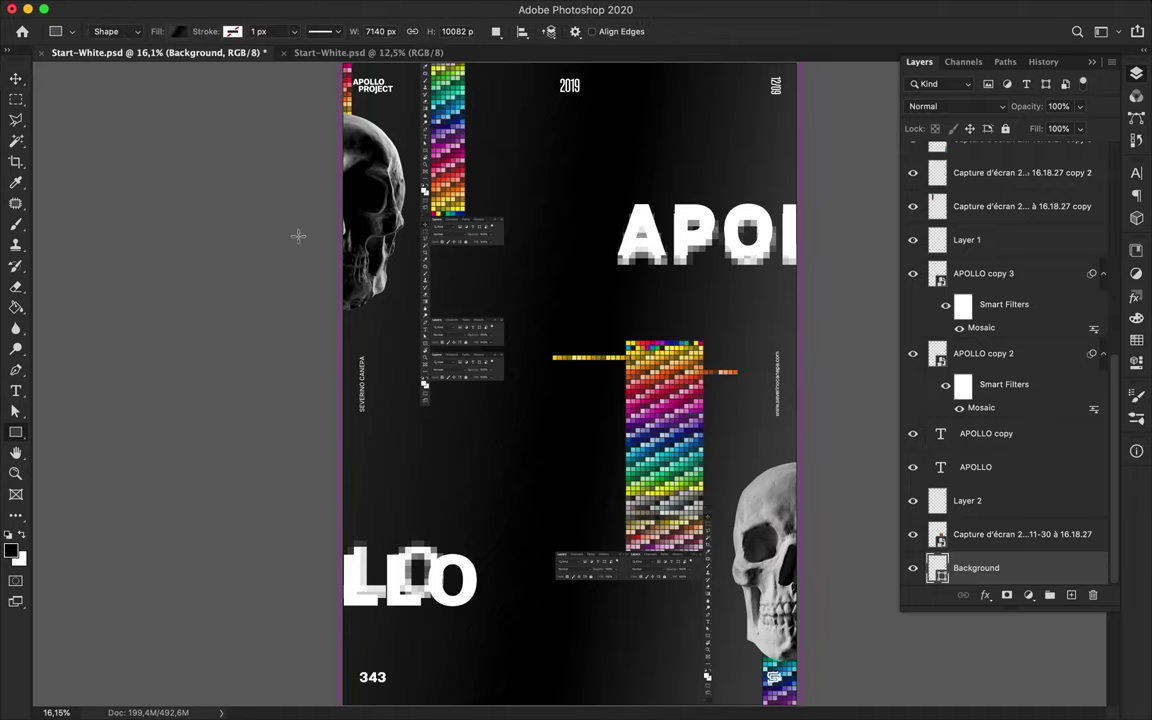
pyautogui.rightClick(25, 436)
pyautogui.click(120, 459)
pyautogui.moveTo(411, 244); pyautogui.dragTo(678, 512)
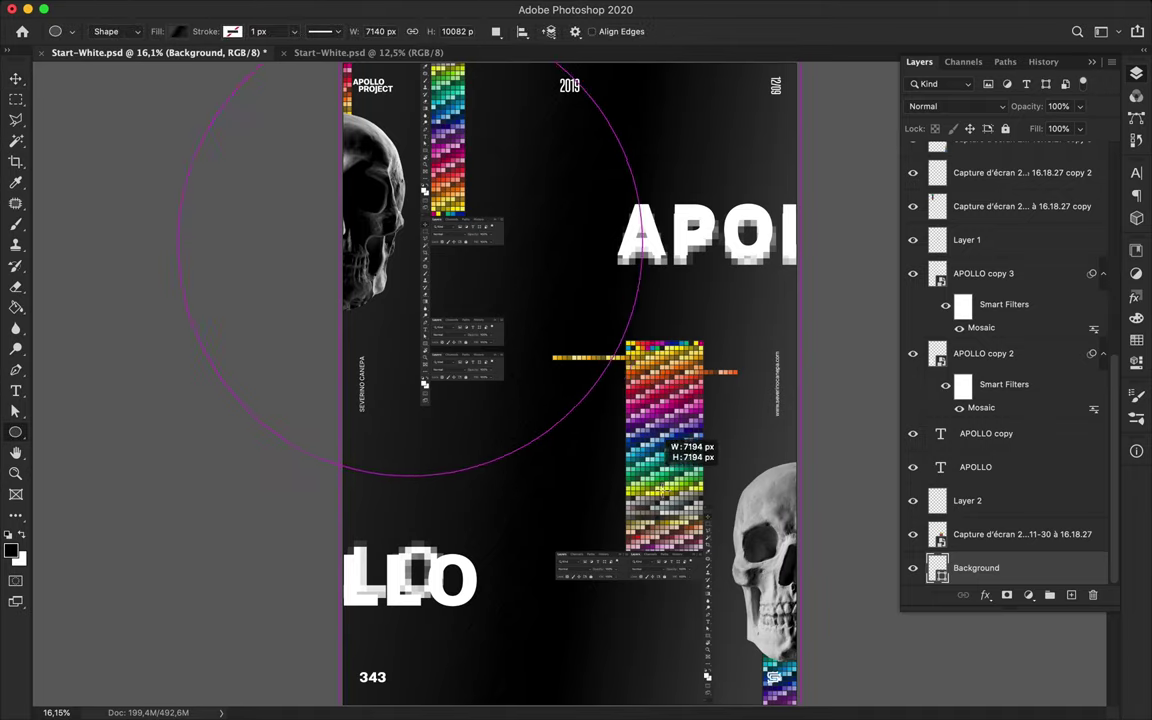
pyautogui.press('v')
pyautogui.moveTo(532, 296)
pyautogui.mouseDown()
pyautogui.moveTo(573, 238)
pyautogui.moveTo(845, 590)
pyautogui.mouseUp()
# Shrink a copy of the circle into place near the bottom right
pyautogui.hotkey('ctrl', '-')
pyautogui.hotkey('ctrl', 't')
pyautogui.moveTo(762, 416)
pyautogui.mouseDown()
pyautogui.moveTo(762, 525)
pyautogui.moveTo(707, 605)
pyautogui.mouseUp()
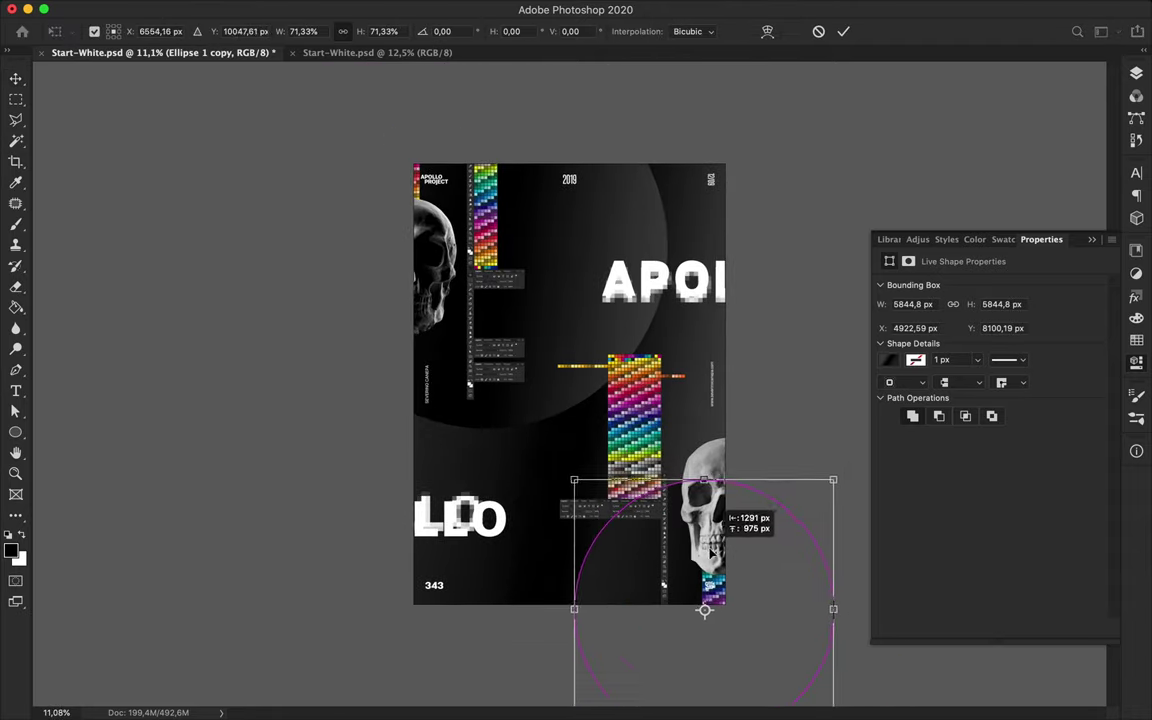
pyautogui.press('Return')
pyautogui.click(1136, 76)
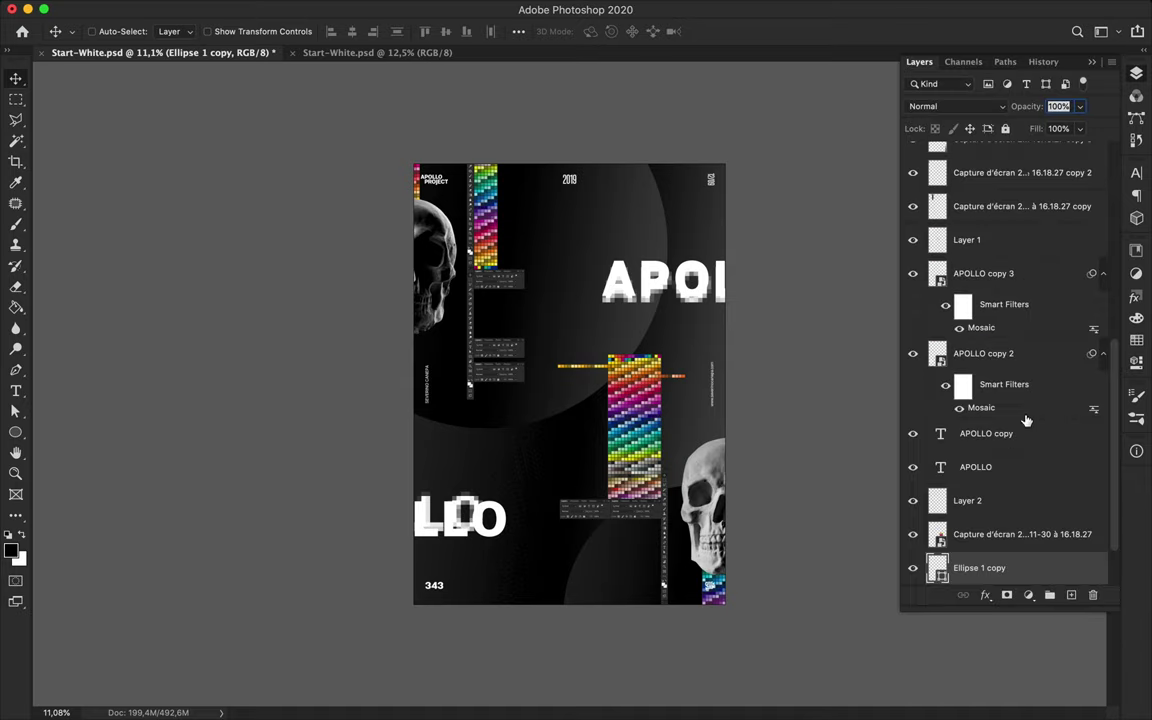
pyautogui.scroll(-2, 1030, 500)
pyautogui.click(1071, 595)
# Paint a large black brush circle on Layer 3 and move it below Ellipse 1 copy
pyautogui.press('b')
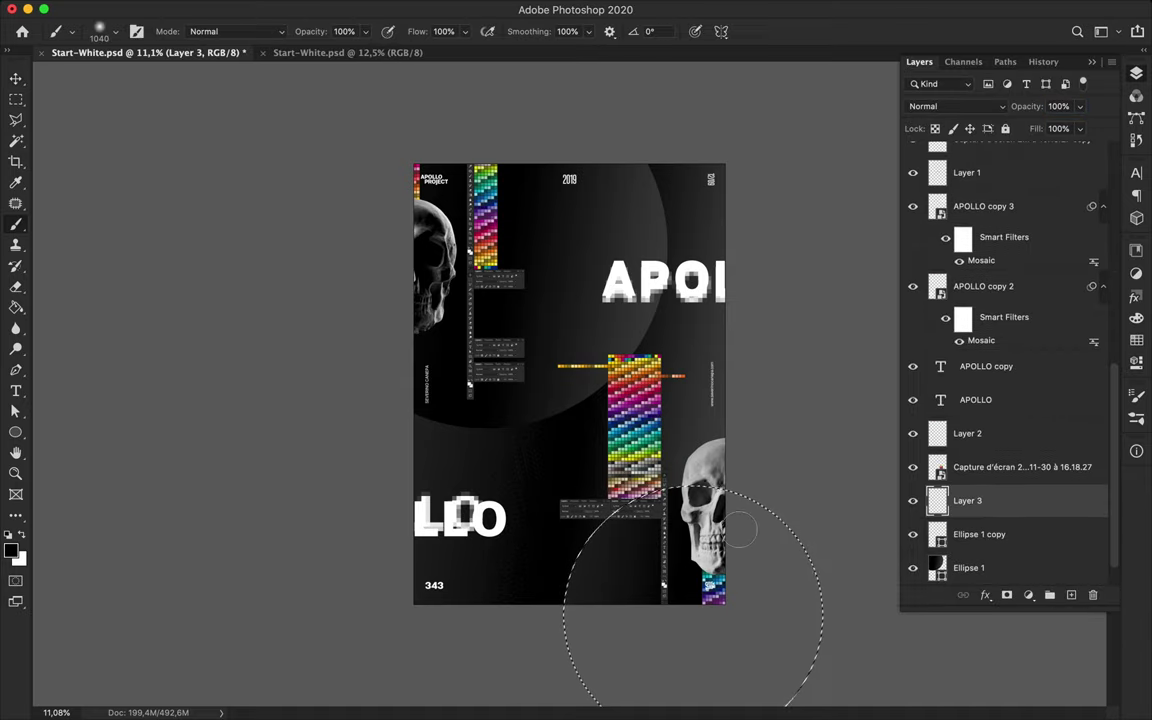
pyautogui.rightClick(693, 597)
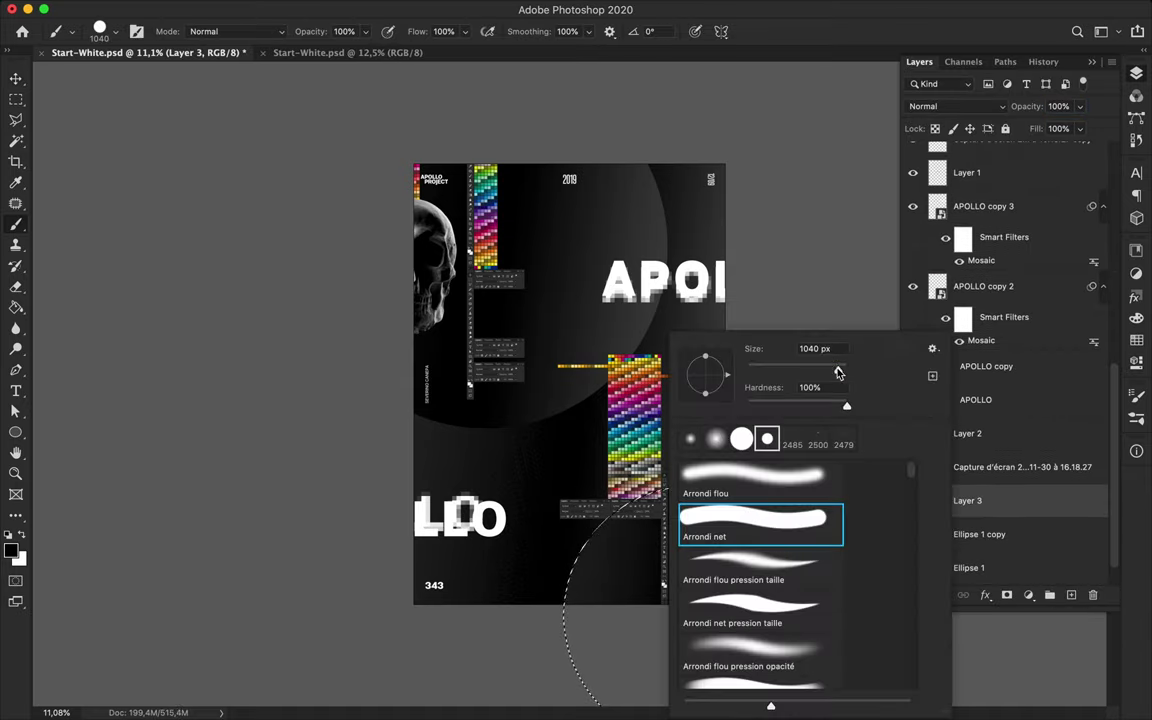
pyautogui.press('Return')
pyautogui.press('v')
pyautogui.moveTo(990, 503)
pyautogui.mouseDown()
pyautogui.moveTo(1028, 526)
pyautogui.moveTo(1028, 545)
pyautogui.mouseUp()
# Soften the shadow layer with a heavy Gaussian Blur
pyautogui.press('m')
pyautogui.click(374, 9)
pyautogui.moveTo(381, 199)
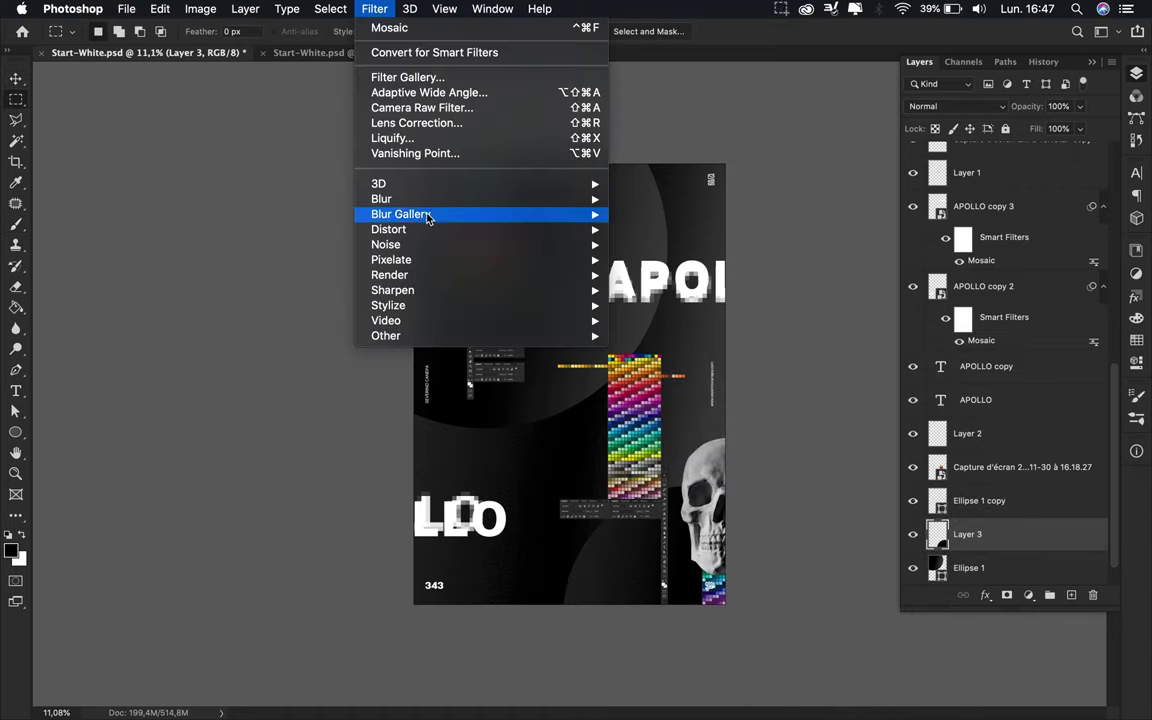
pyautogui.click(669, 262)
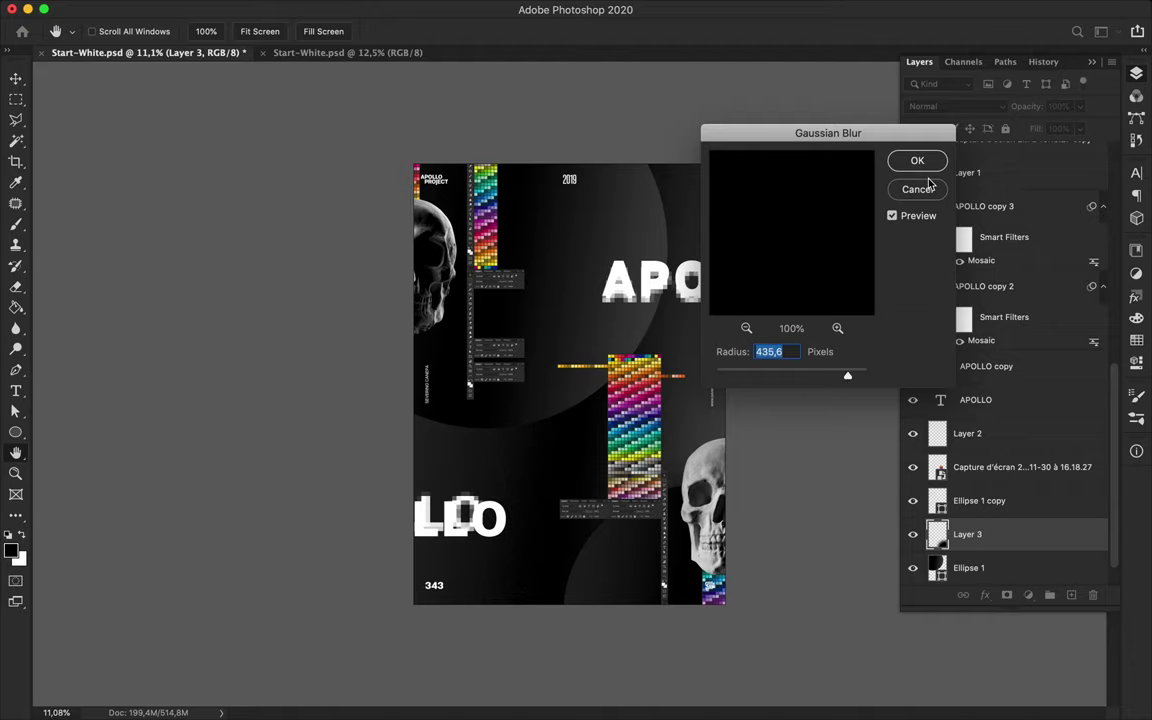
pyautogui.press('Return')
pyautogui.scroll(5, 617, 527)
pyautogui.scroll(4, 617, 527)
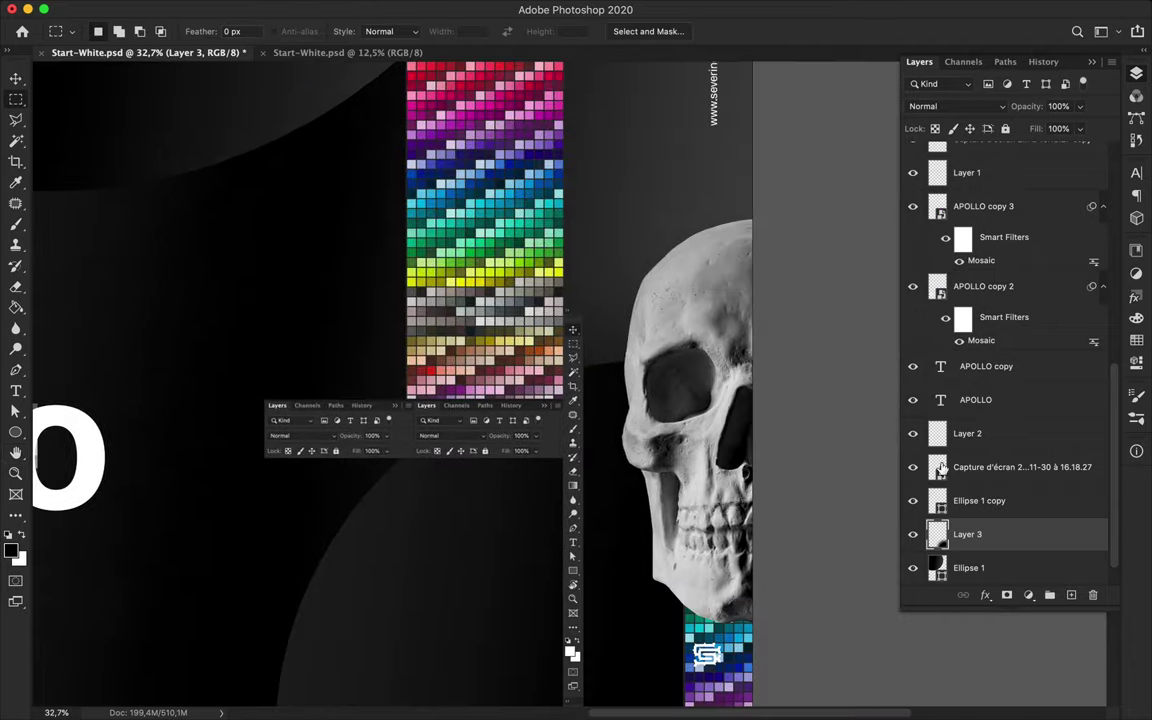
# Load the Ellipse 1 outline as a selection and add a new layer beneath it
pyautogui.press('v')
pyautogui.scroll(-4, 498, 408)
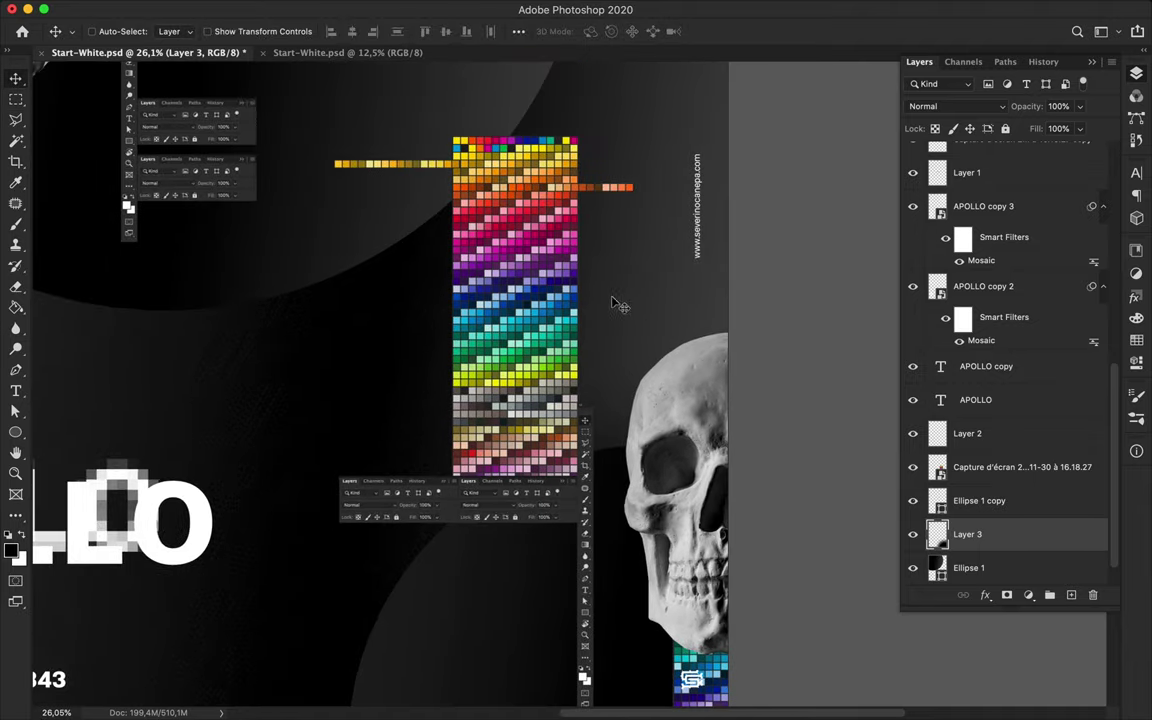
pyautogui.scroll(2, 617, 303)
pyautogui.scroll(-1, 935, 399)
pyautogui.click(968, 534)
pyautogui.click(1071, 595)
pyautogui.hotkey('ctrl', '[')
pyautogui.keyDown('ctrl'); pyautogui.click(937, 500); pyautogui.keyUp('ctrl')
# Fill the circular selection with black on Layer 4 and deselect
pyautogui.press('b')
pyautogui.scroll(-3, 702, 695)
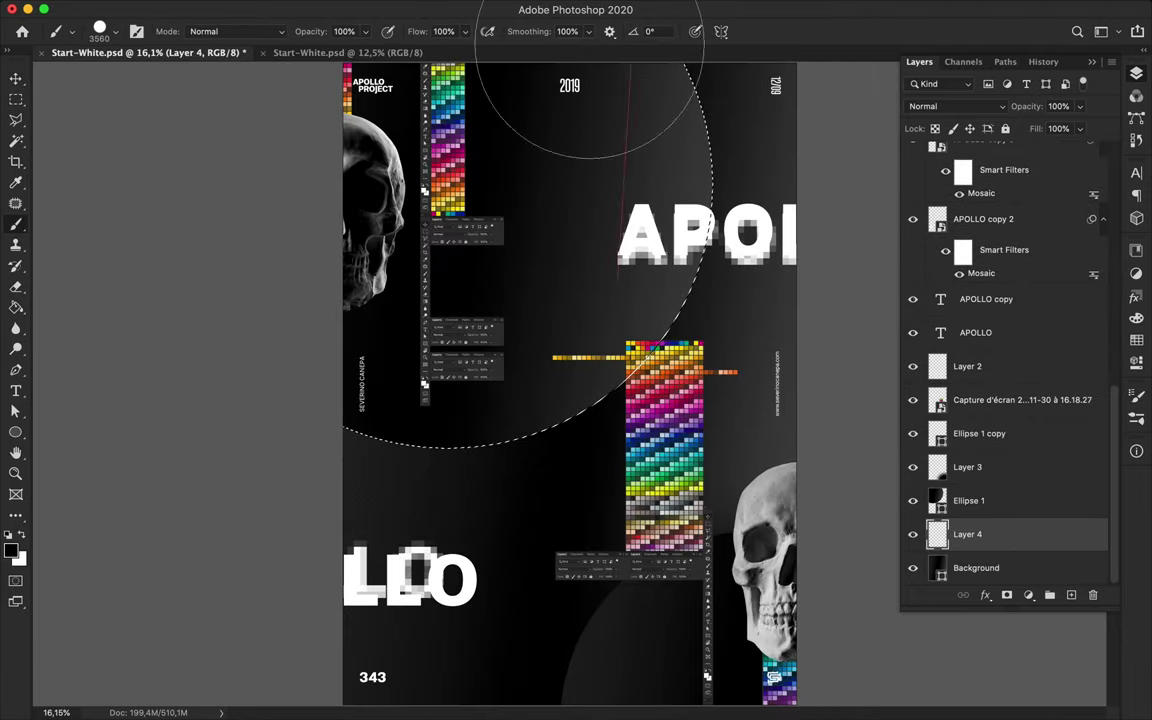
pyautogui.hotkey('alt', 'BackSpace')
pyautogui.press('m')
pyautogui.hotkey('ctrl', 'd')
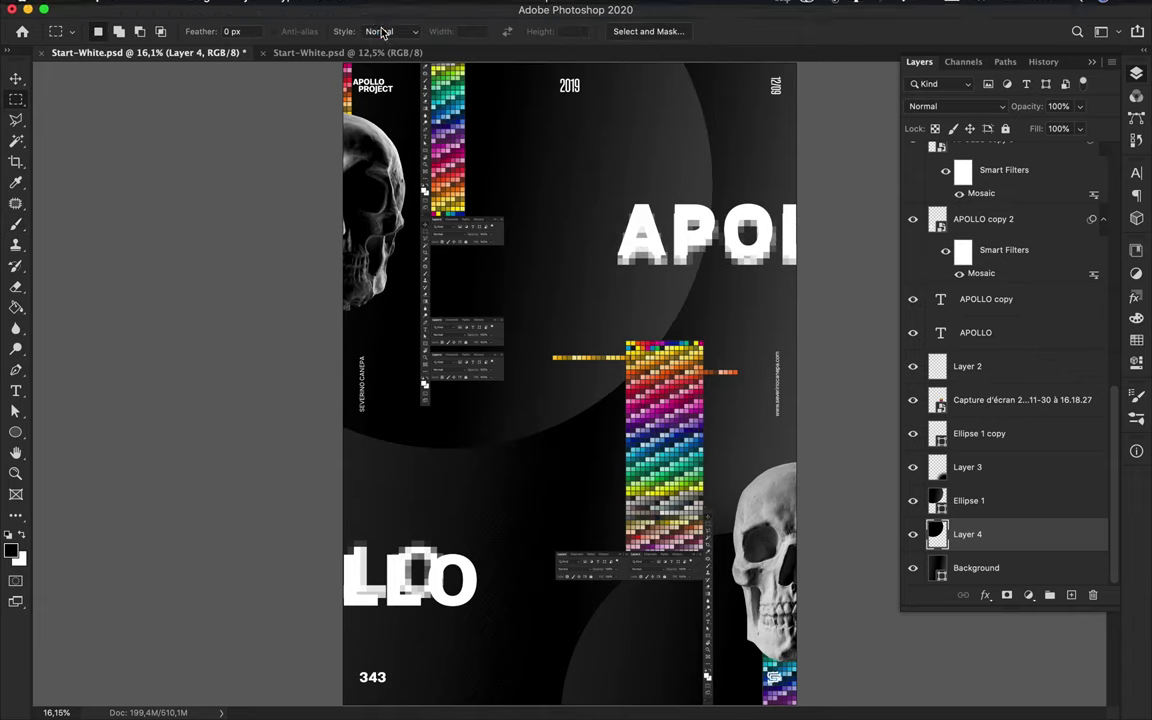
pyautogui.press('v')
pyautogui.scroll(-1, 658, 154)
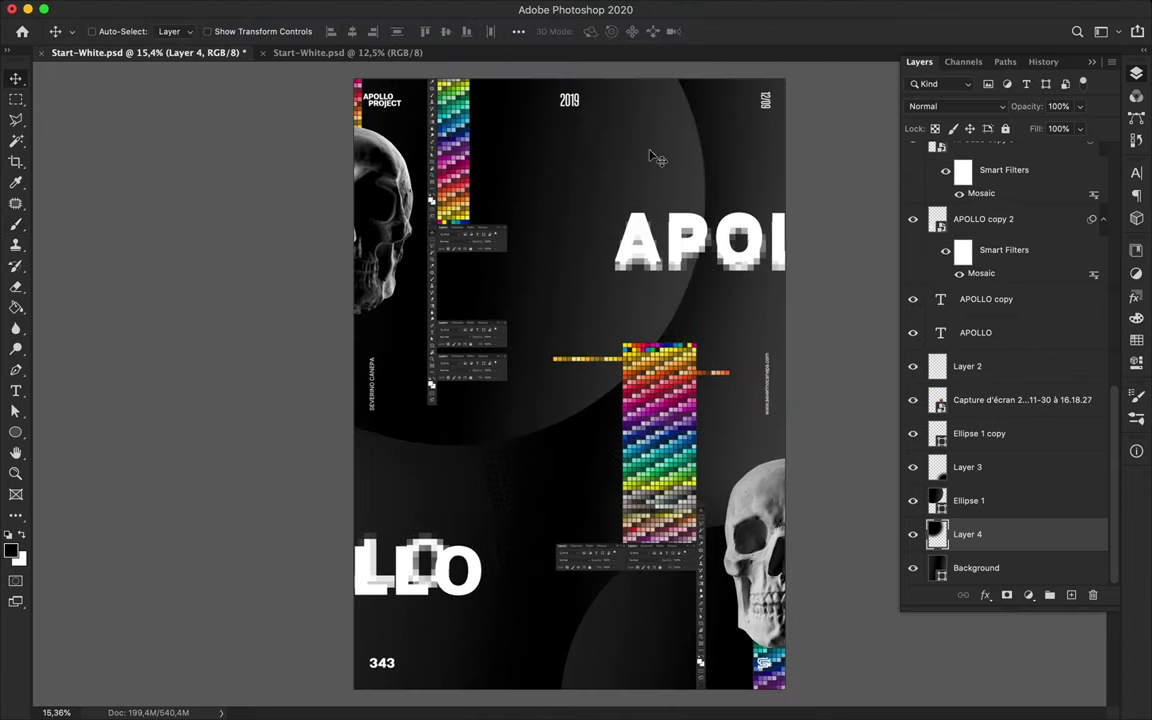
pyautogui.click(660, 620)
# Duplicate the circle and shadow pair, shrink it, and place it near the poster's top
pyautogui.keyDown('shift'); pyautogui.click(990, 532); pyautogui.keyUp('shift')
pyautogui.moveTo(985, 435)
pyautogui.mouseDown()
pyautogui.moveTo(980, 405)
pyautogui.moveTo(980, 418)
pyautogui.mouseUp()
pyautogui.hotkey('ctrl', 't')
pyautogui.moveTo(607, 512); pyautogui.dragTo(430, 298)
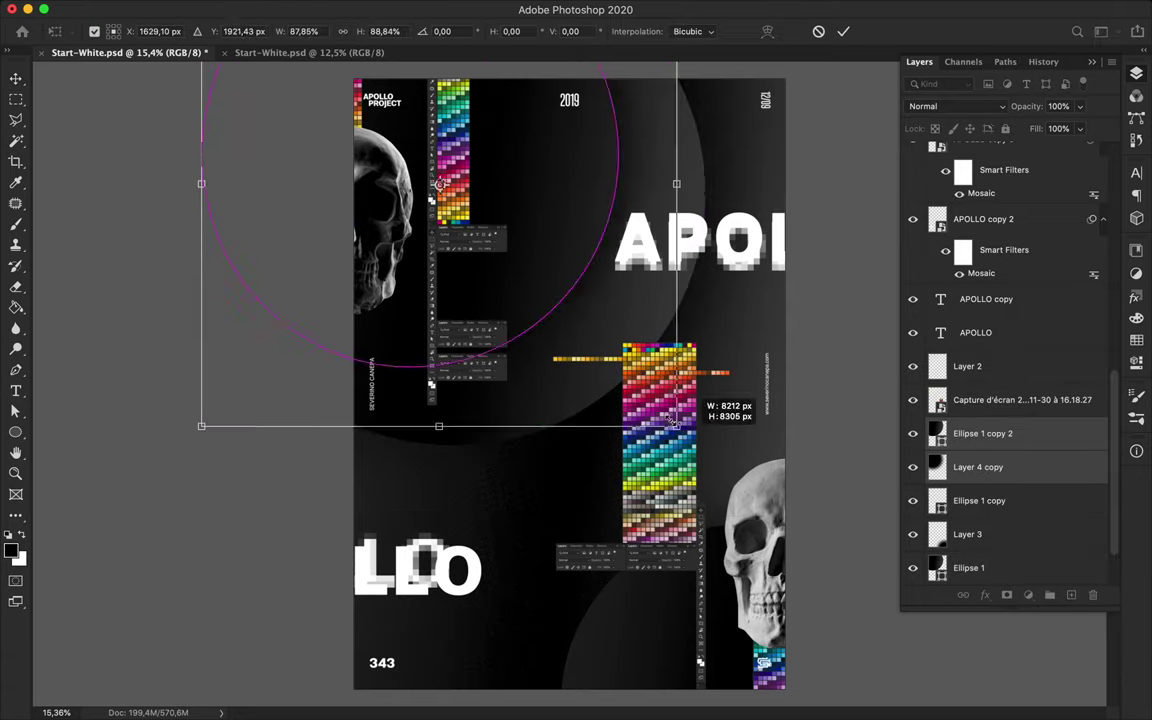
pyautogui.moveTo(430, 298); pyautogui.dragTo(432, 200)
pyautogui.moveTo(305, 151)
pyautogui.mouseDown()
pyautogui.moveTo(489, 206)
pyautogui.moveTo(481, 112)
pyautogui.mouseUp()
pyautogui.press('Return')
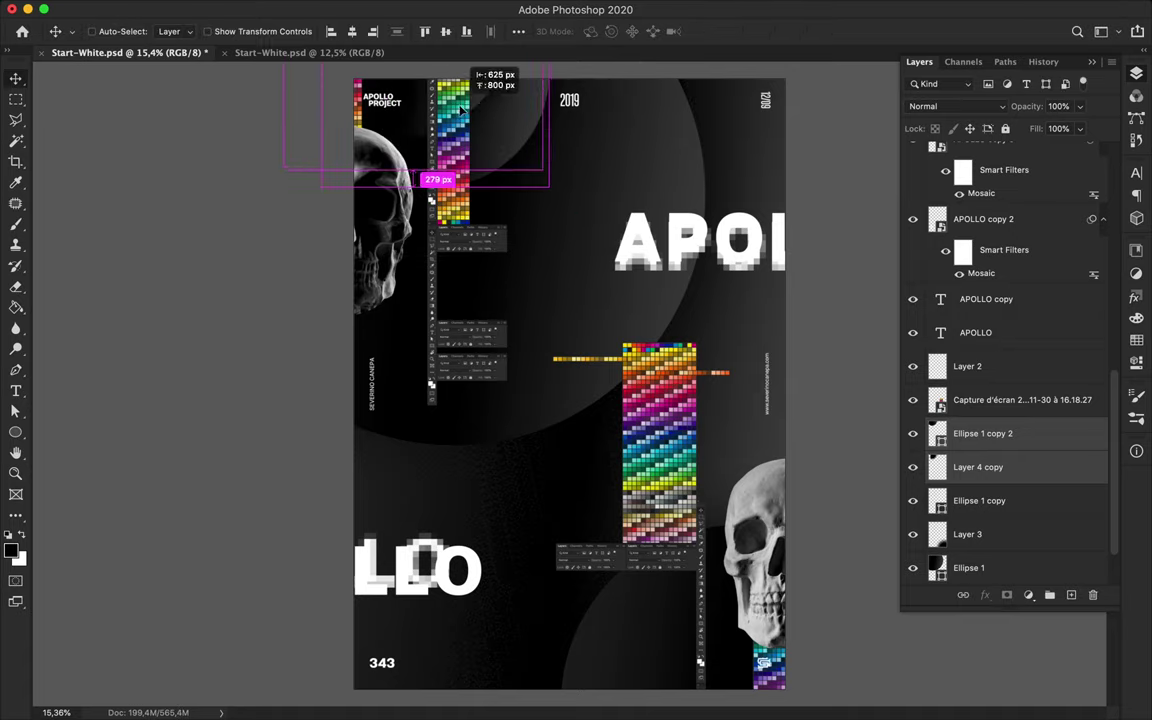
# Add a rotated circle-and-shadow copy in the centre of the poster
pyautogui.keyDown('alt'); pyautogui.moveTo(492, 108); pyautogui.dragTo(590, 410); pyautogui.keyUp('alt')
pyautogui.hotkey('ctrl', 't')
pyautogui.moveTo(785, 655); pyautogui.dragTo(737, 714)
pyautogui.moveTo(585, 461); pyautogui.dragTo(555, 424)
pyautogui.press('Return')
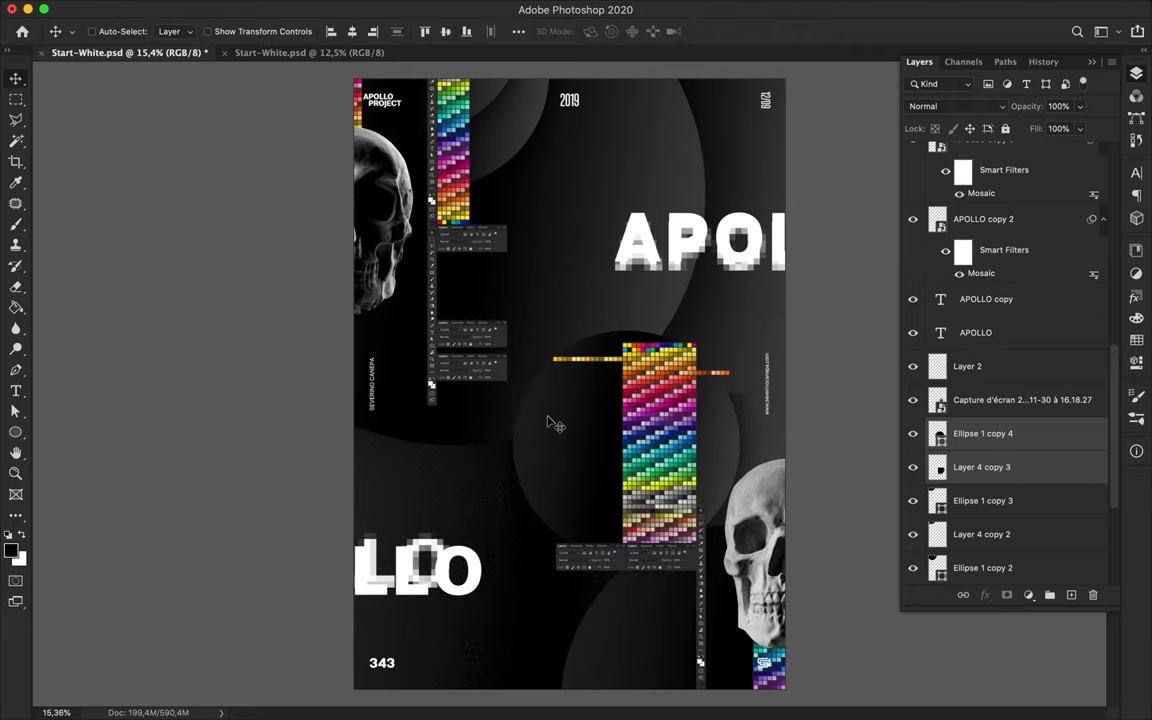
# Add a rotated, half-size circle copy at the bottom right, then zoom out and save
pyautogui.moveTo(557, 366); pyautogui.dragTo(518, 329)
pyautogui.hotkey('ctrl', 't')
pyautogui.moveTo(790, 560); pyautogui.dragTo(861, 527)
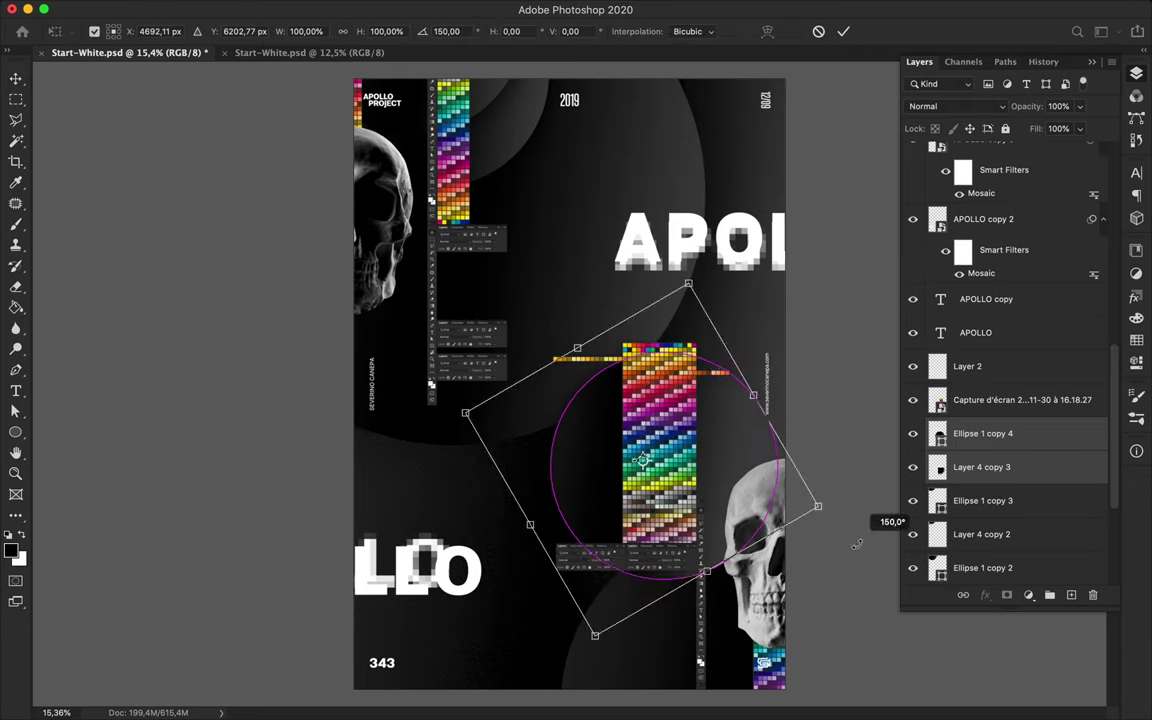
pyautogui.press('Return')
pyautogui.moveTo(634, 461); pyautogui.dragTo(634, 576)
pyautogui.hotkey('ctrl', 't')
pyautogui.moveTo(566, 535); pyautogui.dragTo(644, 587)
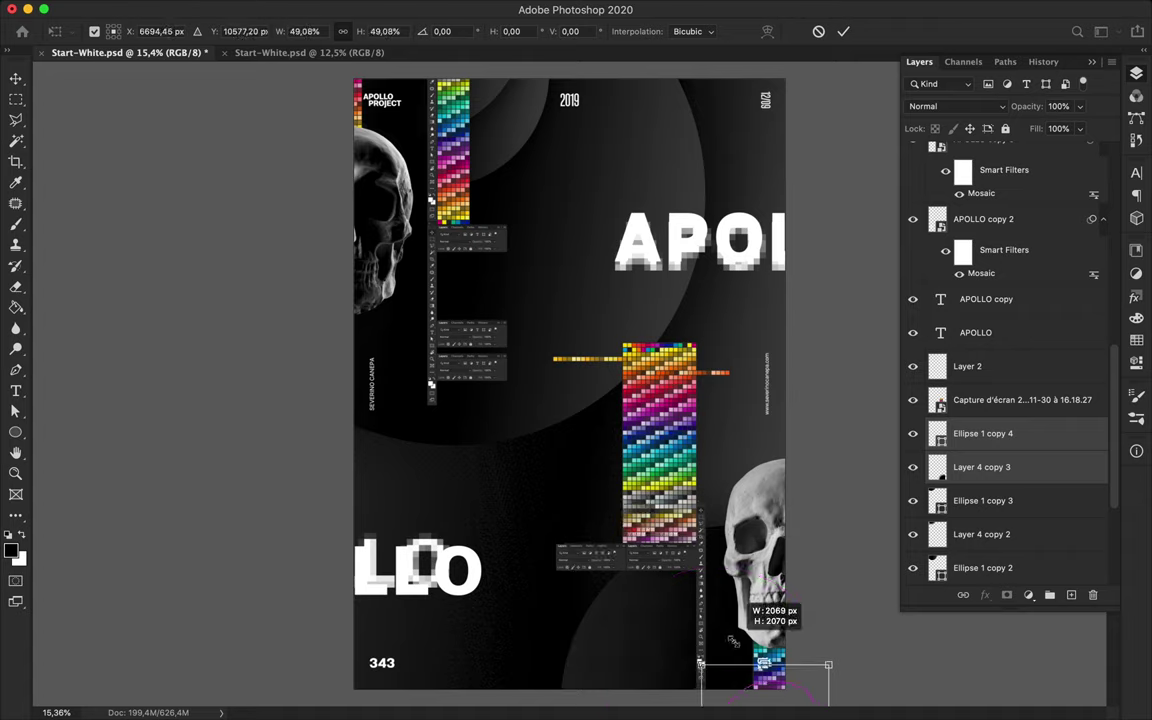
pyautogui.press('Return')
pyautogui.hotkey('ctrl', '-')
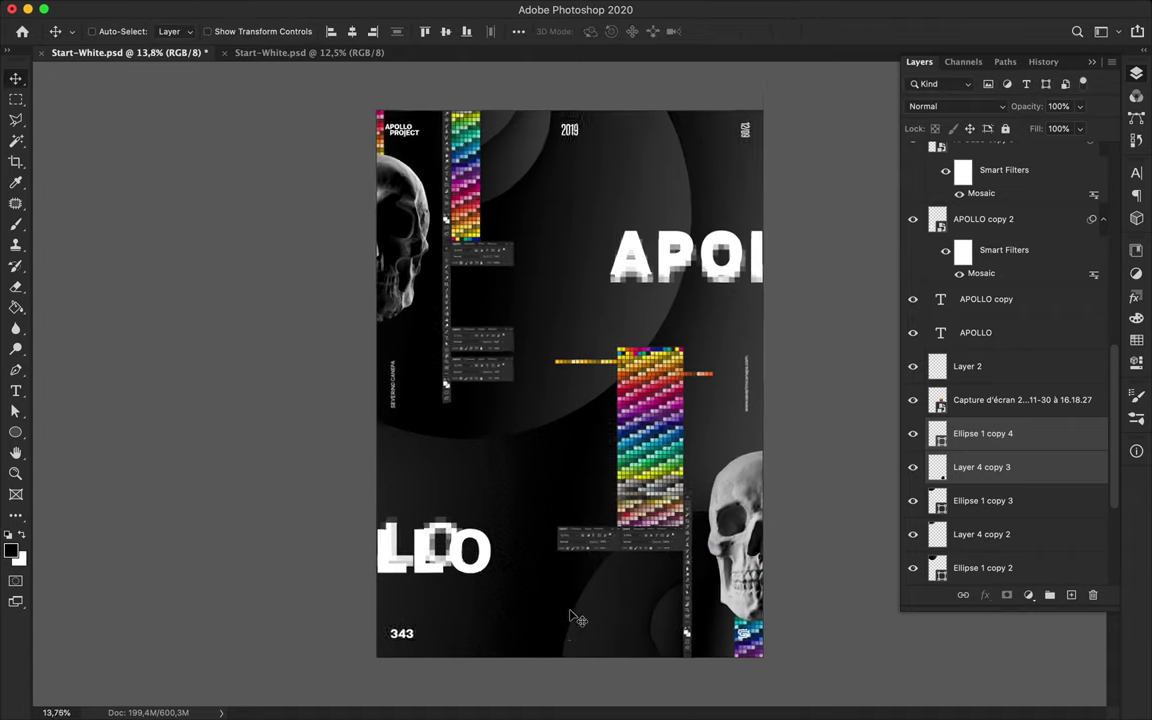
pyautogui.hotkey('ctrl', 's')
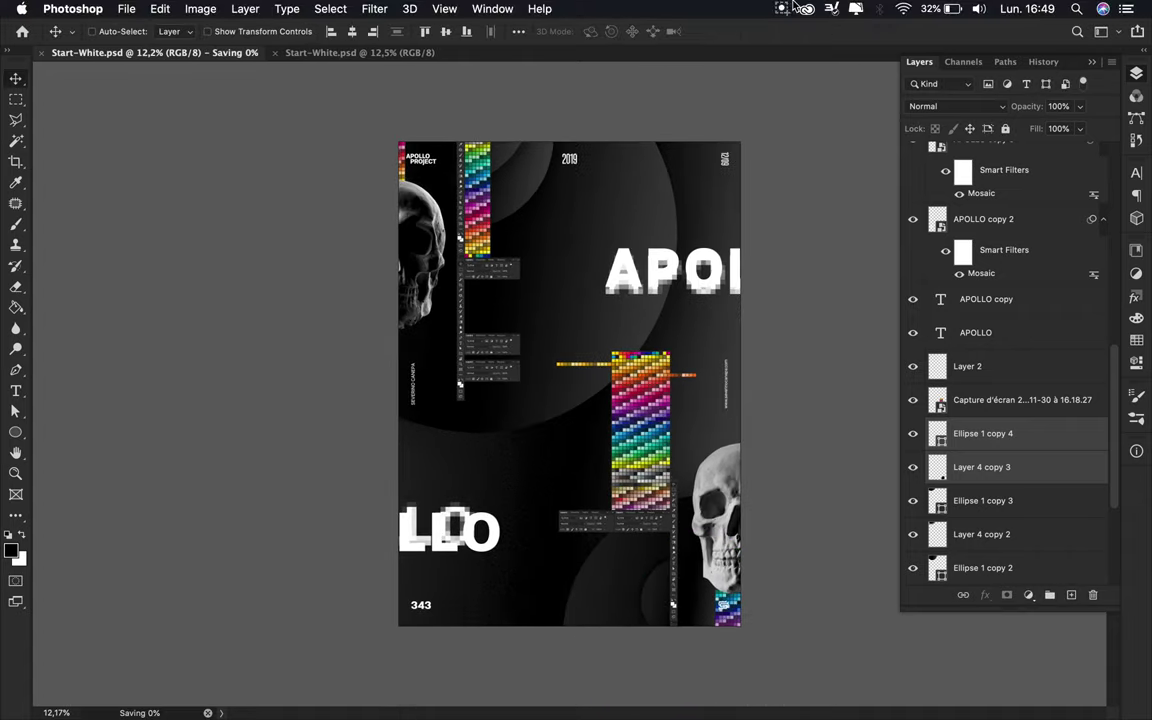
# Display the finished APOLLO PROJECT poster full screen
pyautogui.click(775, 9)
pyautogui.click(805, 41)
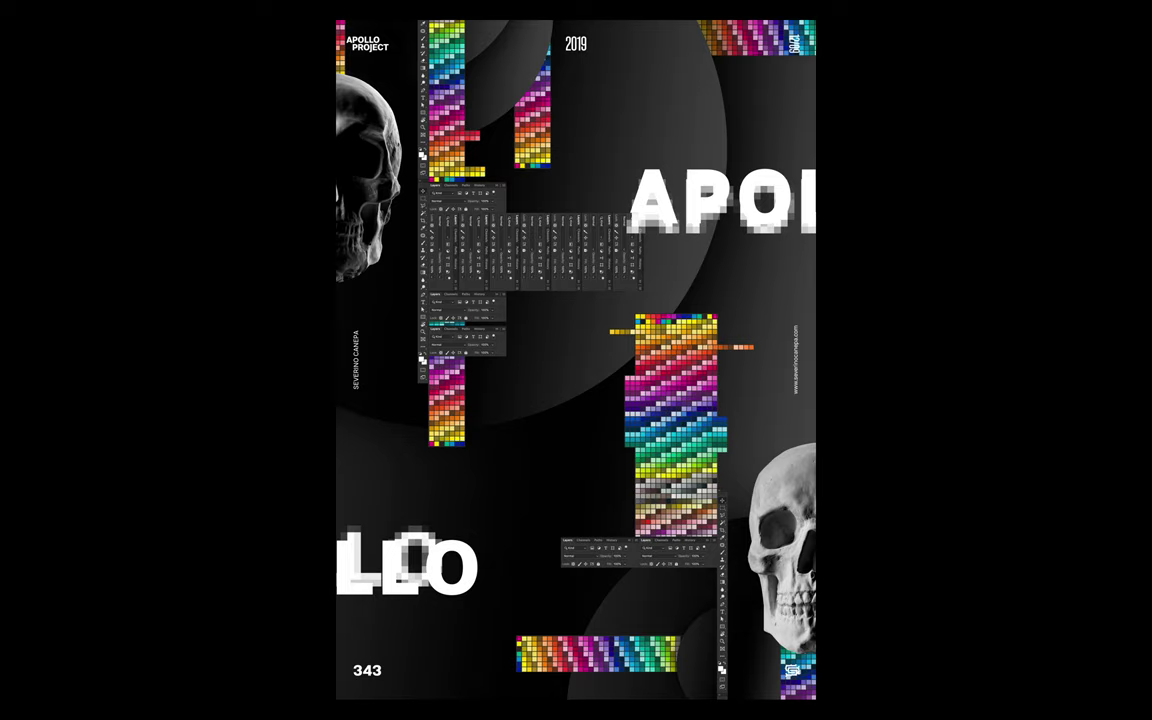